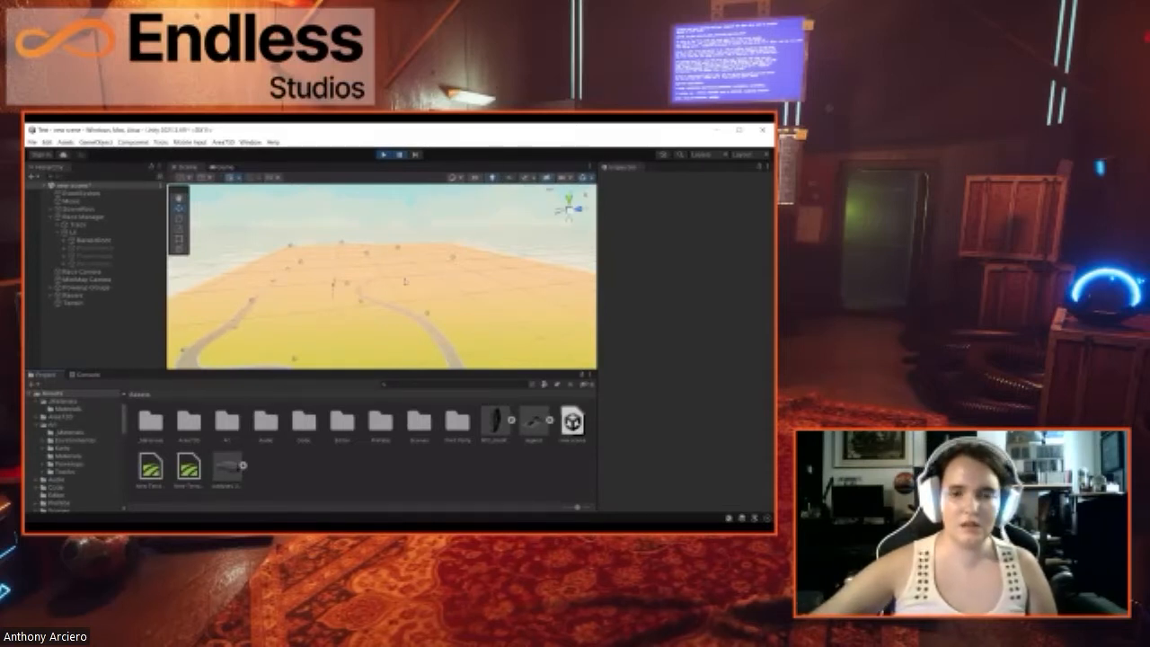
# Step: Stop the paused play session of the kart race scene and return to edit mode
pyautogui.scroll(2, 404, 281)
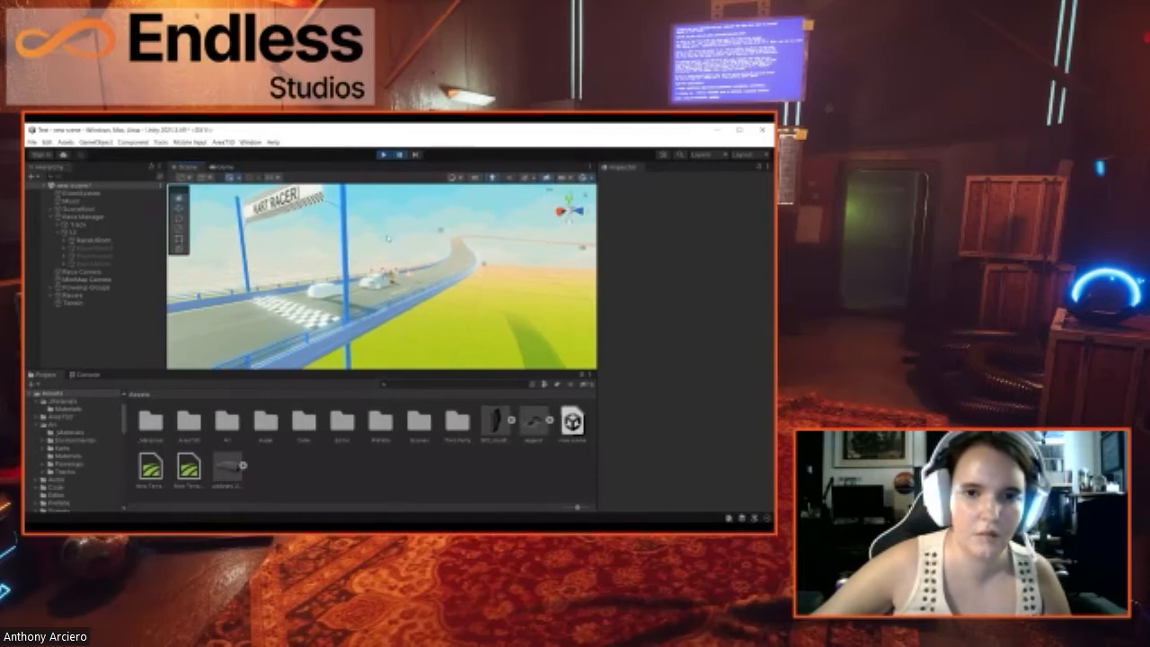
pyautogui.click(384, 156)
pyautogui.click(385, 155)
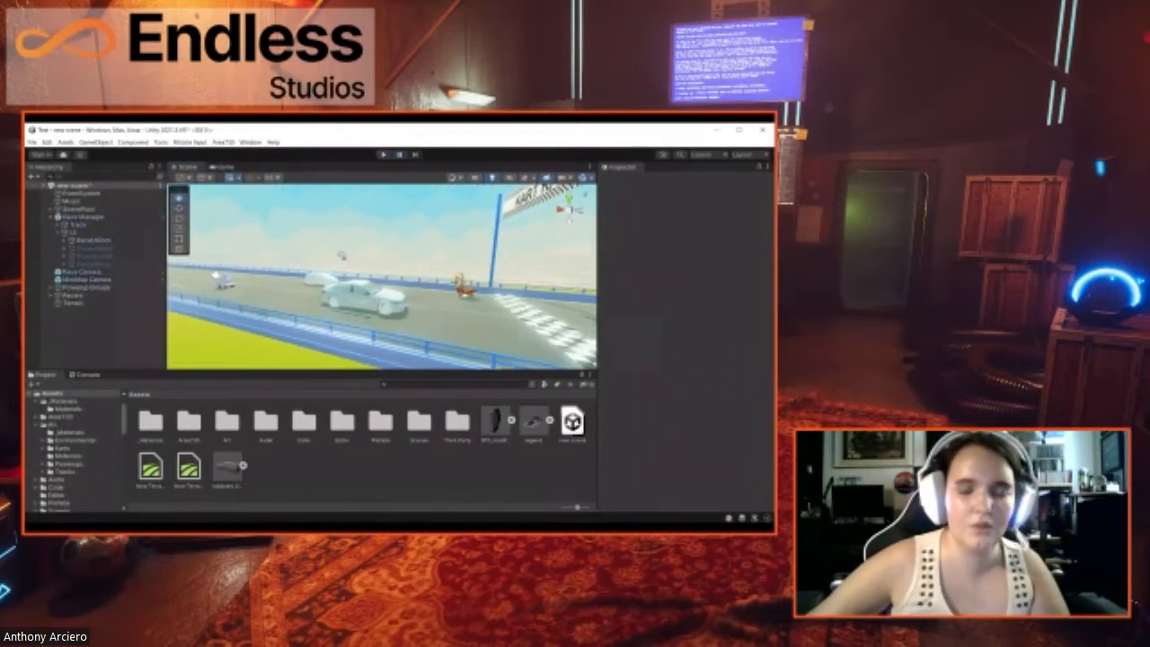
# Step: Examine the race track around the start banner and karts, and the surrounding ground in the scene
pyautogui.scroll(-8, 368, 258)
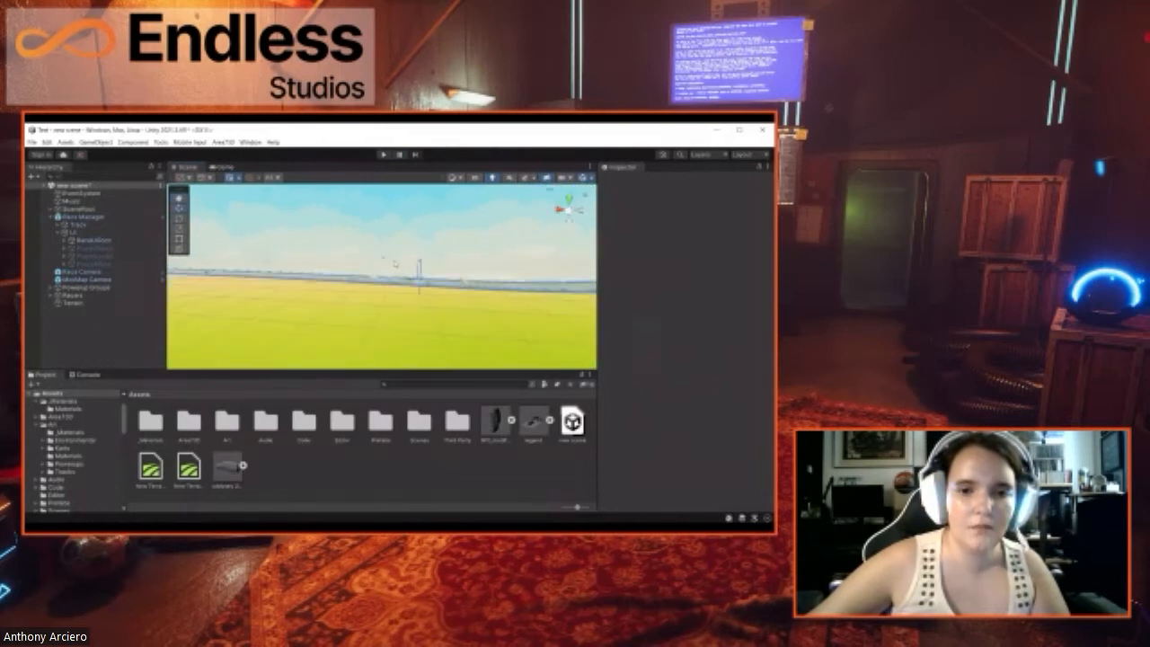
pyautogui.scroll(-2, 401, 271)
pyautogui.scroll(5, 407, 273)
pyautogui.moveTo(407, 273); pyautogui.dragTo(405, 298, button='right')
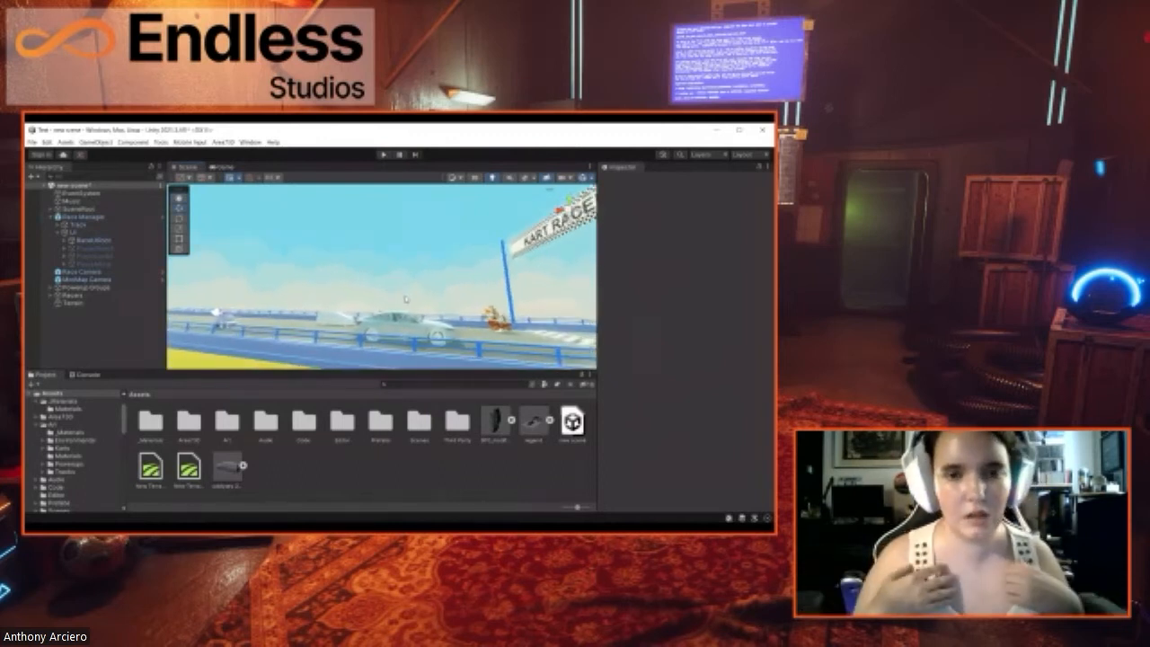
pyautogui.moveTo(405, 299)
pyautogui.mouseDown(button='right')
pyautogui.moveTo(333, 261)
pyautogui.moveTo(406, 296)
pyautogui.mouseUp(button='right')
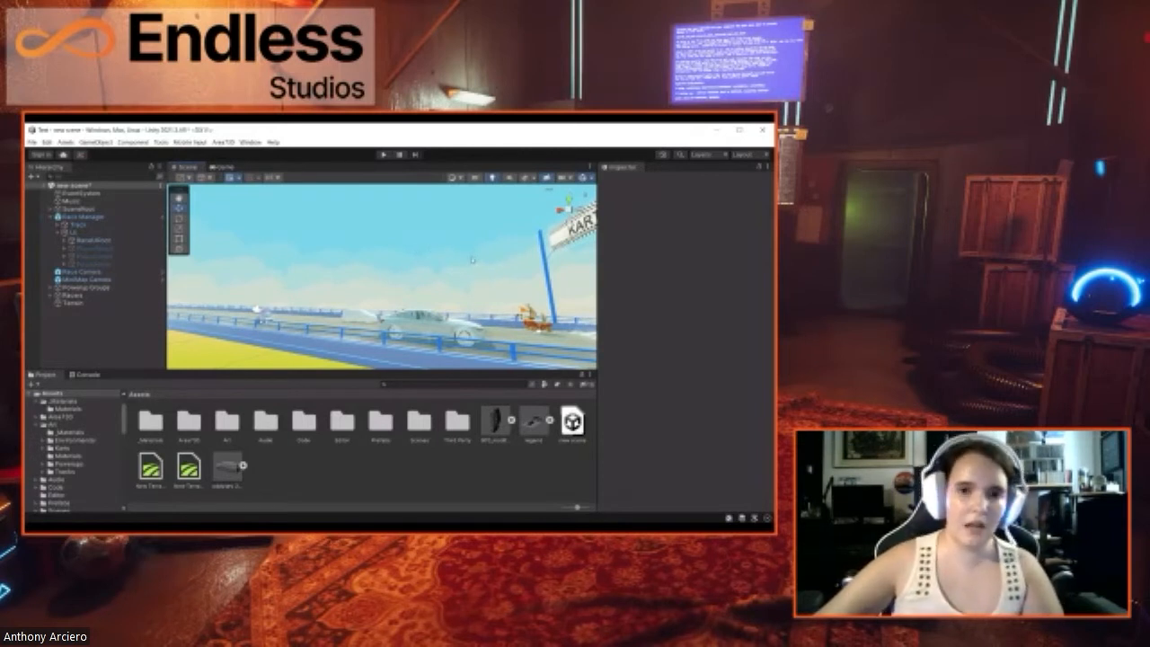
pyautogui.moveTo(464, 270); pyautogui.dragTo(413, 277, button='right')
pyautogui.moveTo(595, 251); pyautogui.dragTo(697, 236, button='right')
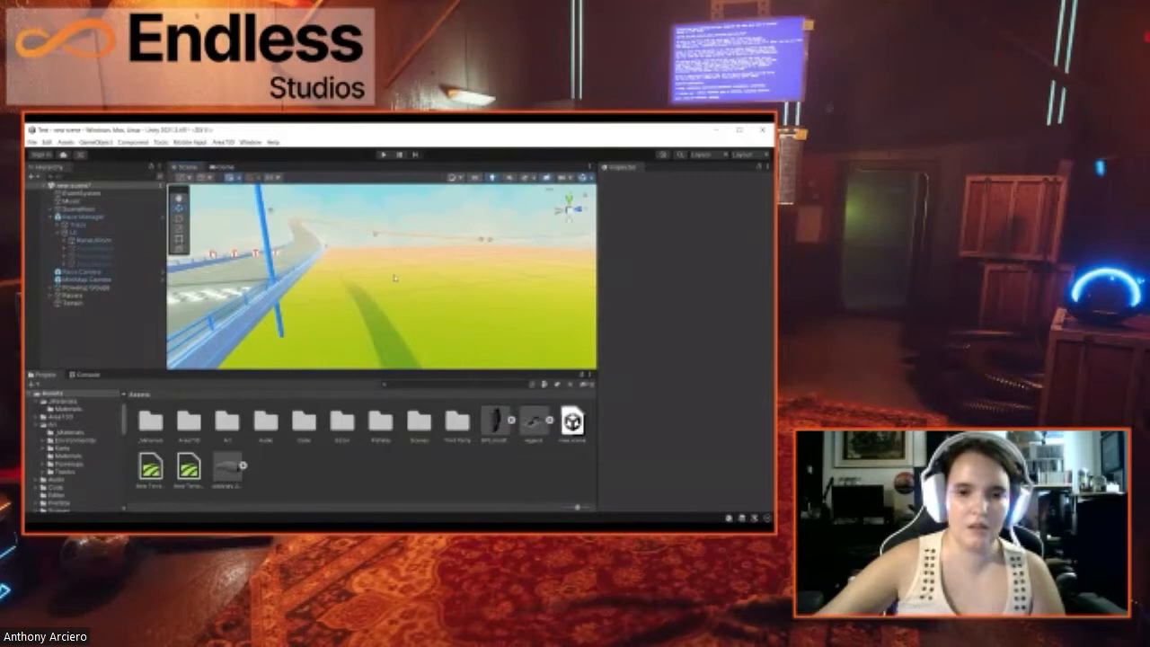
pyautogui.scroll(-6, 413, 286)
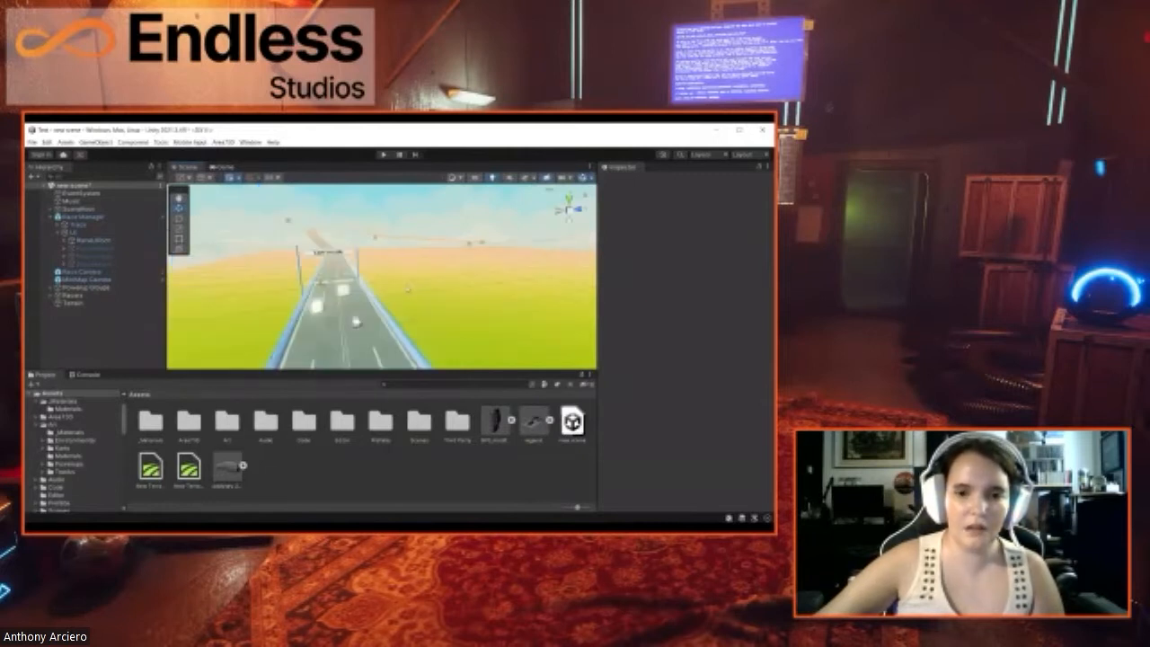
pyautogui.scroll(10, 407, 289)
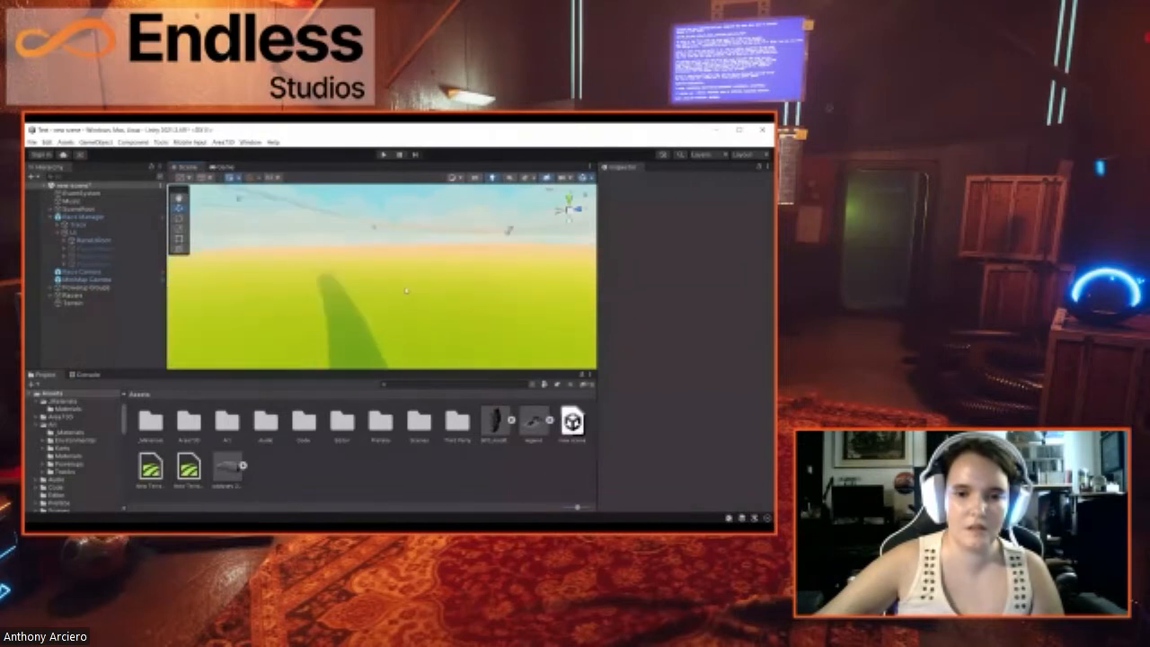
pyautogui.moveTo(403, 297); pyautogui.dragTo(361, 273, button='right')
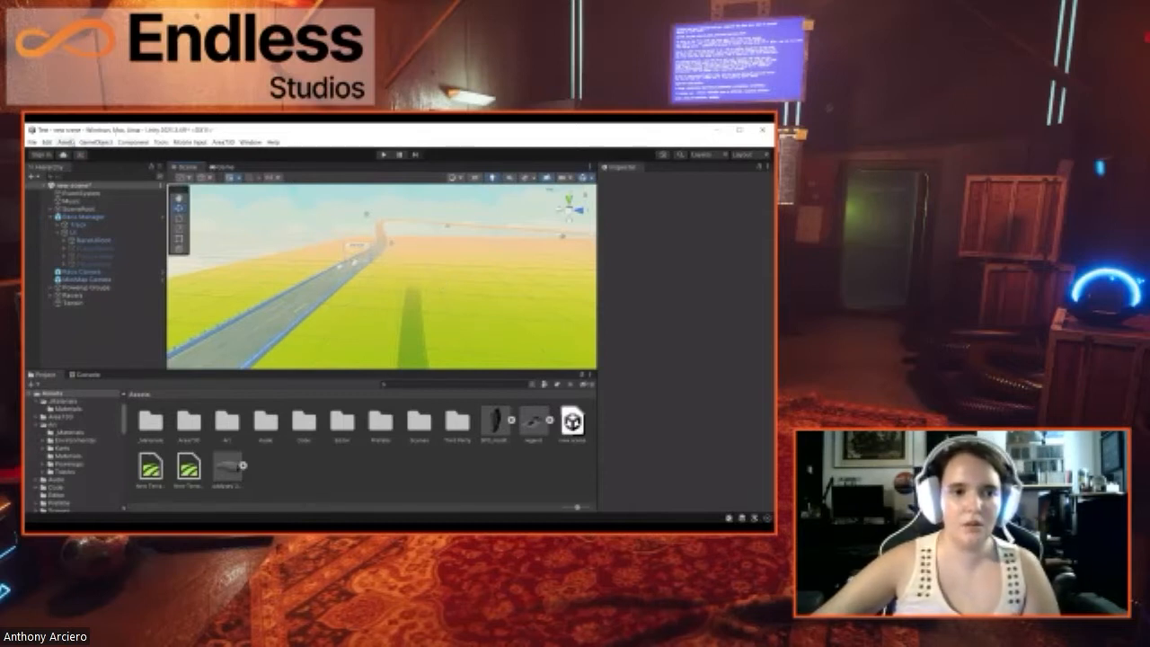
pyautogui.click(66, 142)
pyautogui.moveTo(85, 142)
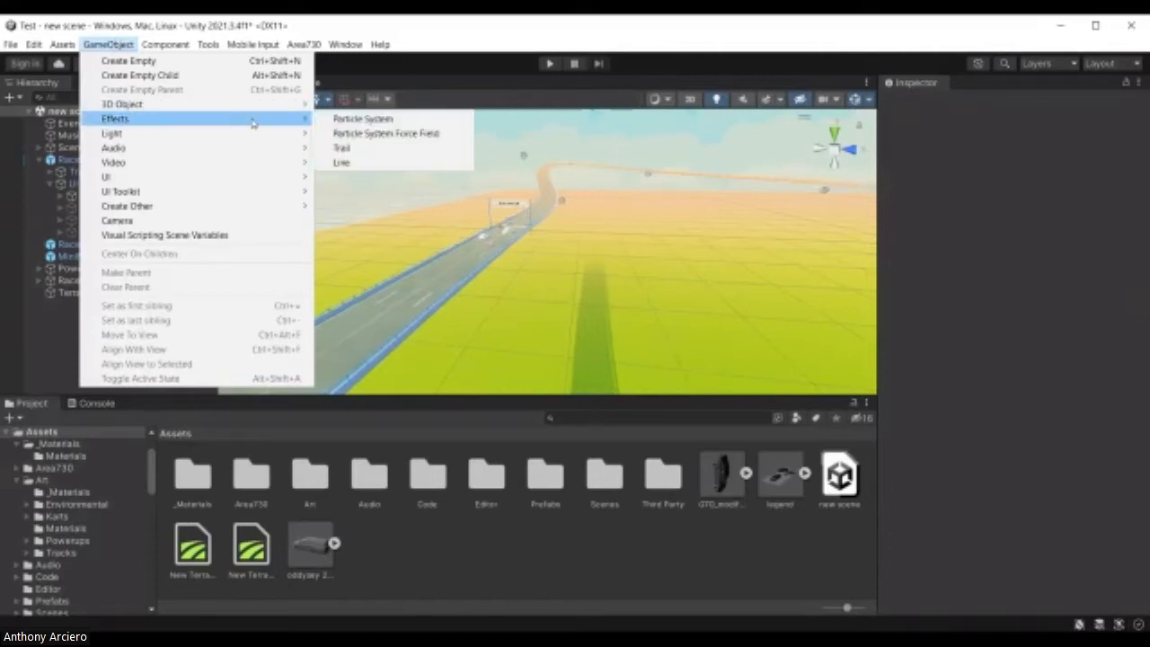
pyautogui.moveTo(238, 106)
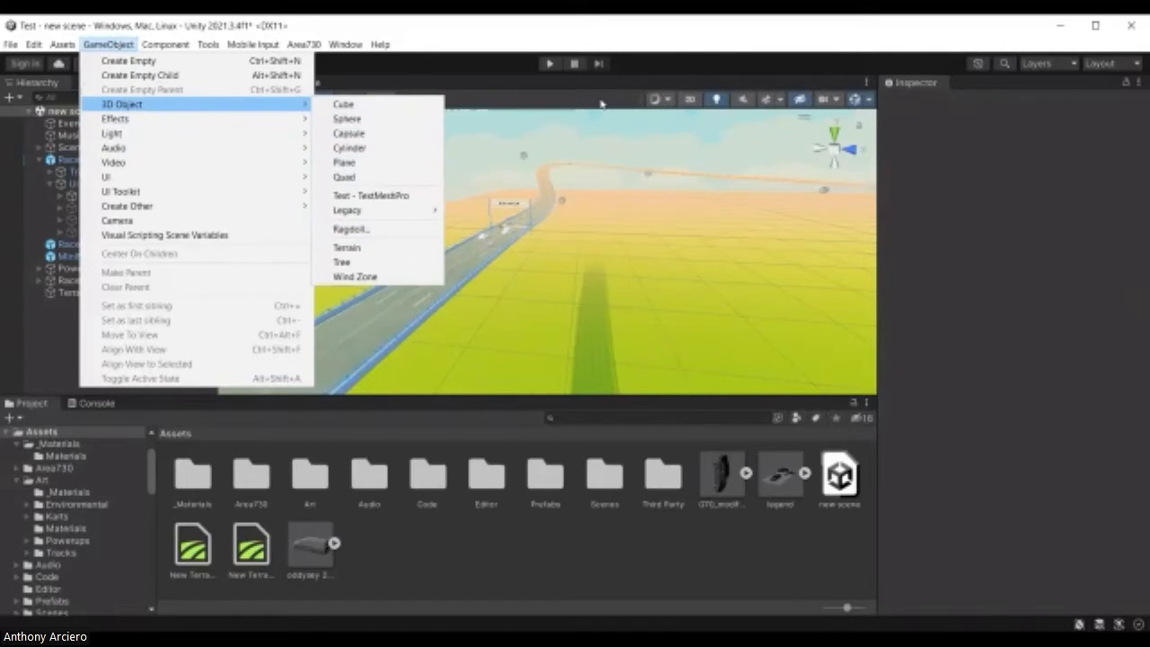
pyautogui.click(608, 140)
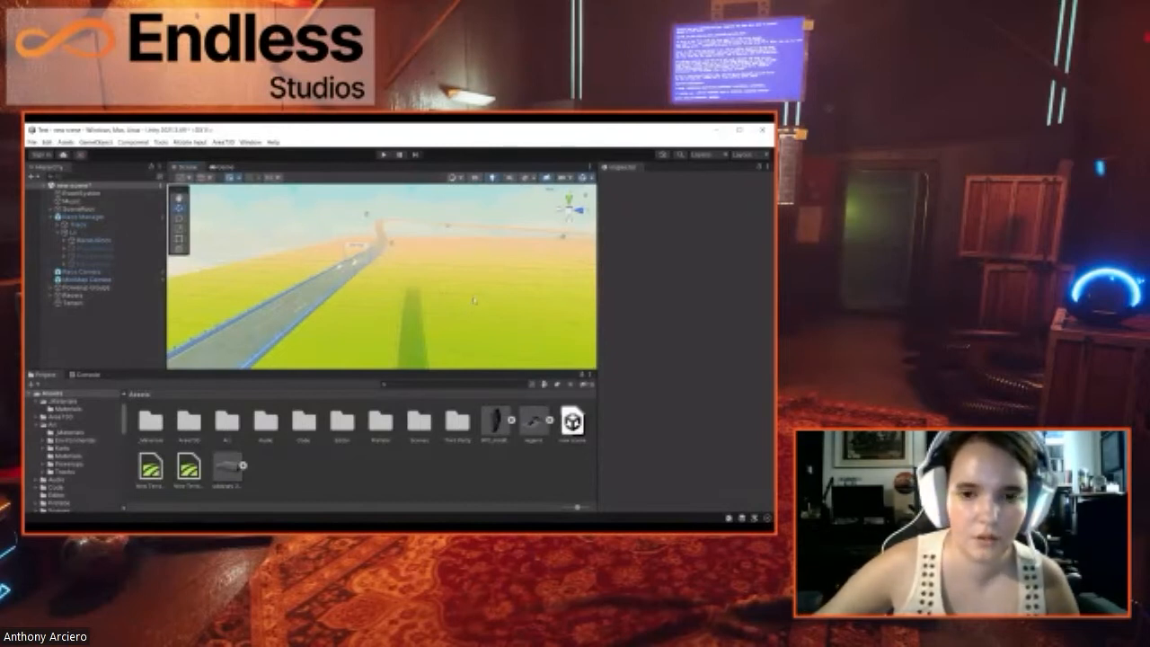
# Step: Select the terrain and inspect its extent and edges around the whole race track
pyautogui.click(475, 300)
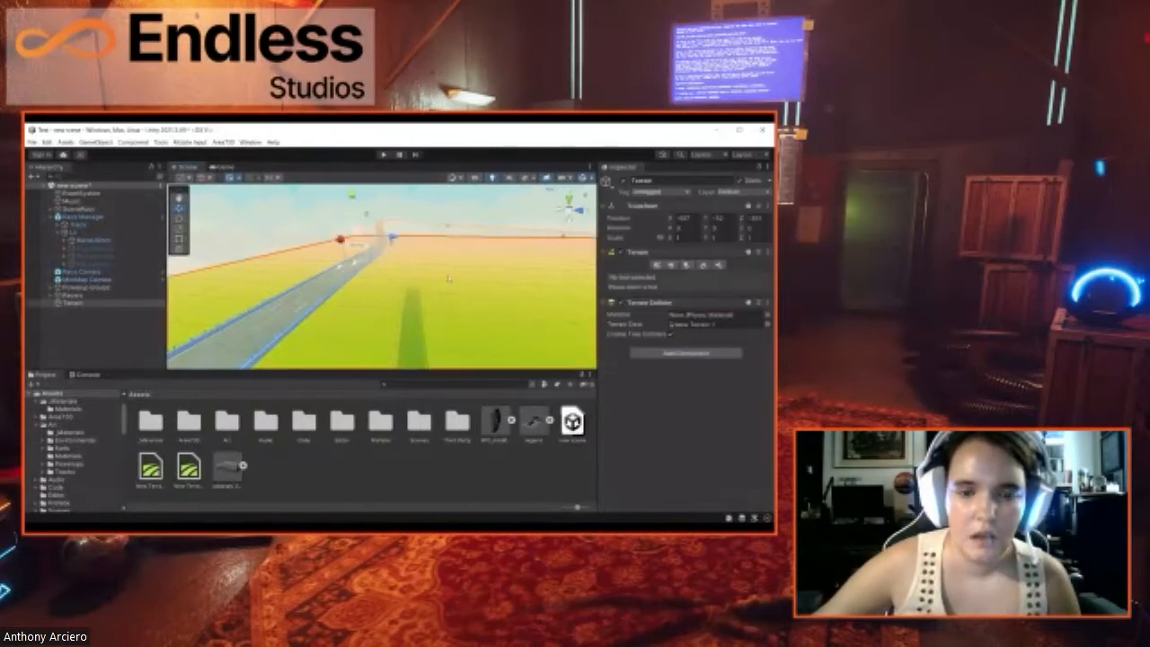
pyautogui.scroll(-8, 459, 281)
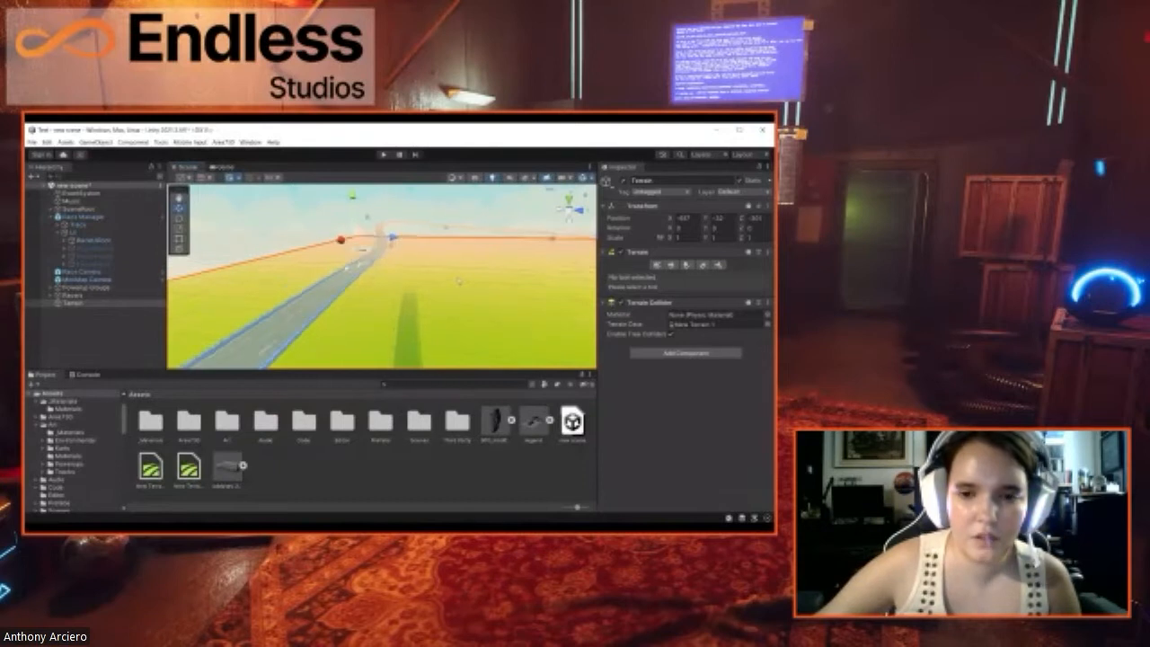
pyautogui.moveTo(453, 282); pyautogui.dragTo(523, 279, button='right')
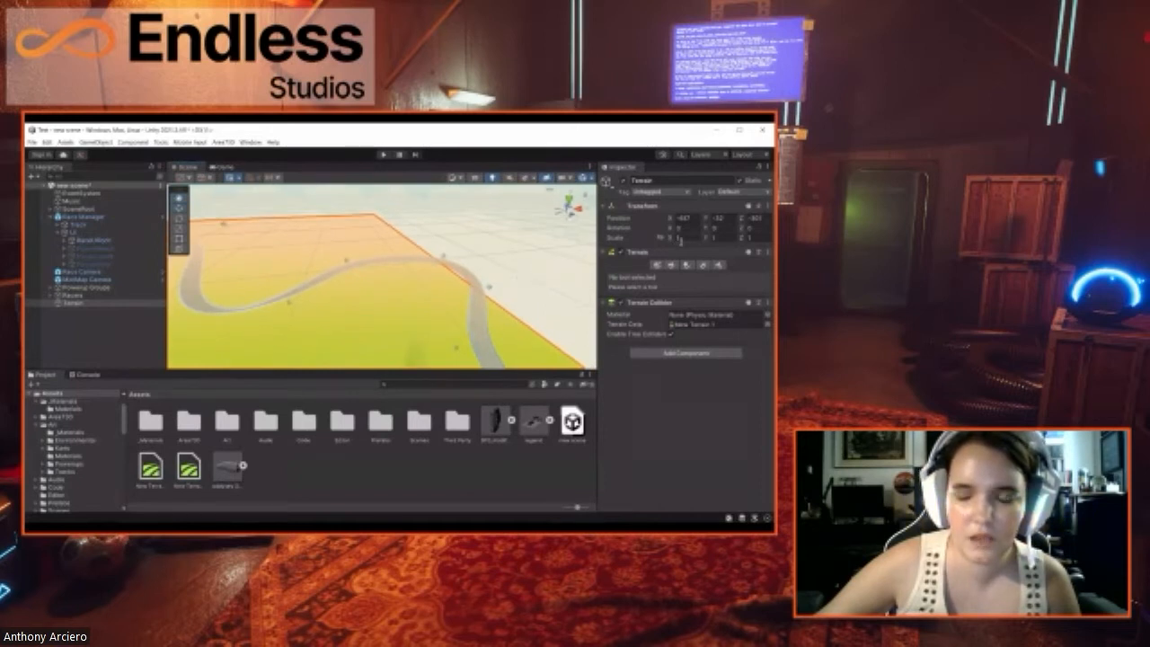
pyautogui.moveTo(413, 277); pyautogui.dragTo(260, 274, button='right')
pyautogui.moveTo(341, 273); pyautogui.dragTo(303, 269, button='right')
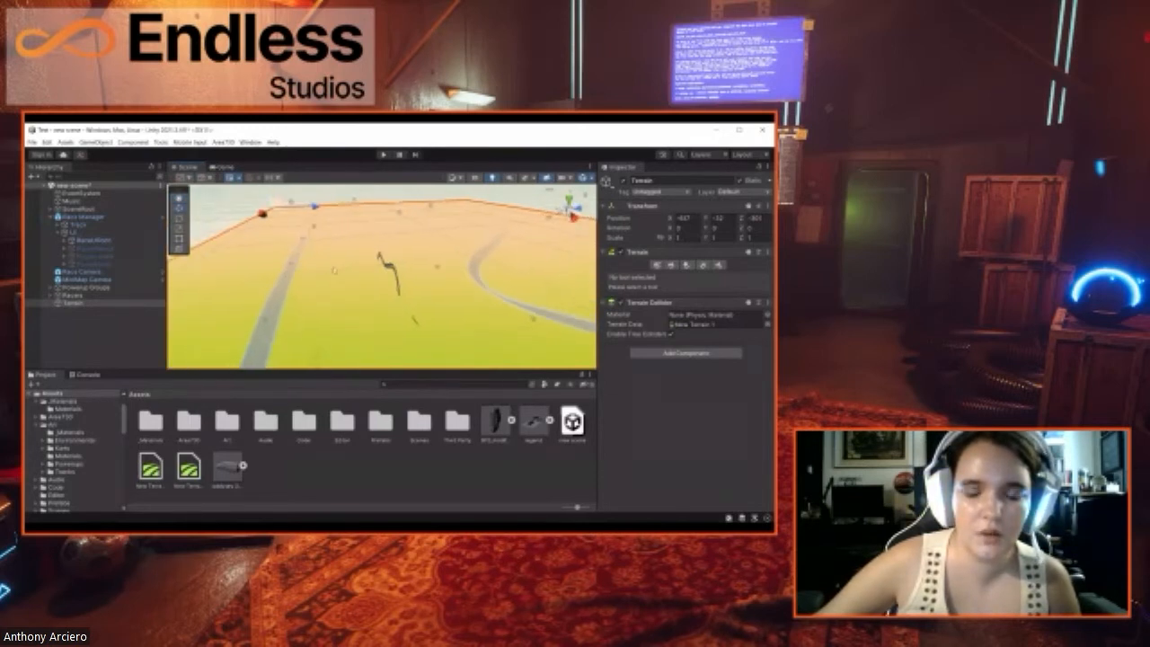
pyautogui.moveTo(375, 284); pyautogui.dragTo(360, 254, button='right')
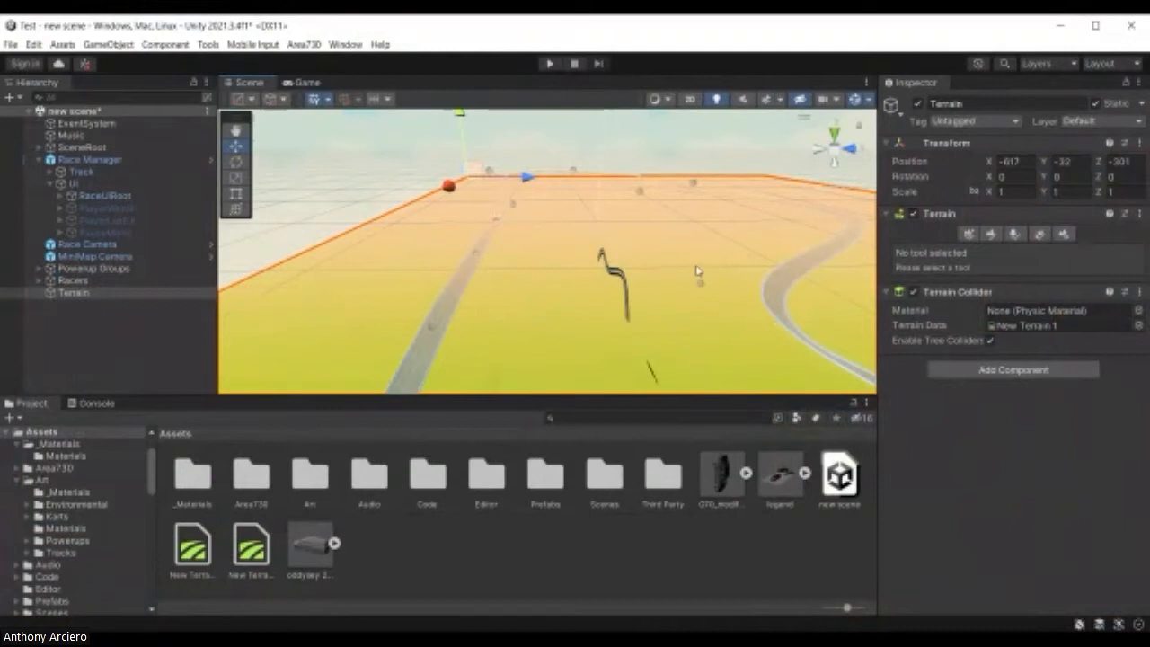
pyautogui.moveTo(678, 231)
pyautogui.mouseDown(button='right')
pyautogui.moveTo(834, 224)
pyautogui.moveTo(746, 221)
pyautogui.moveTo(814, 220)
pyautogui.mouseUp(button='right')
pyautogui.moveTo(710, 201)
pyautogui.mouseDown(button='right')
pyautogui.moveTo(760, 212)
pyautogui.moveTo(441, 201)
pyautogui.moveTo(554, 219)
pyautogui.moveTo(467, 201)
pyautogui.mouseUp(button='right')
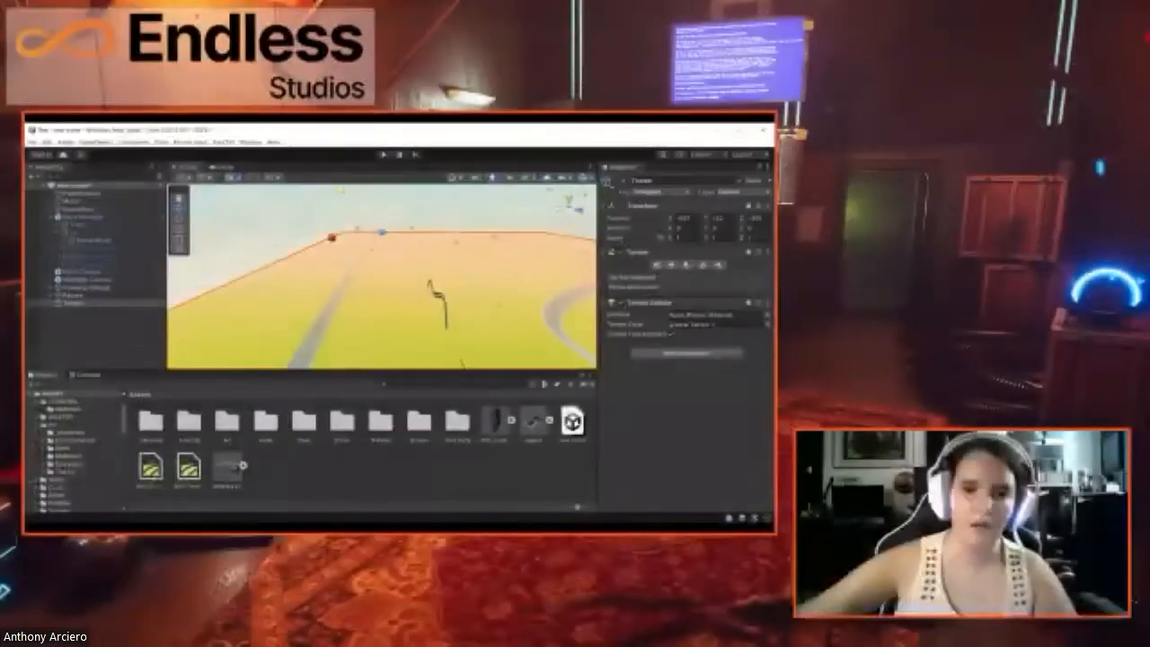
pyautogui.scroll(3, 745, 272)
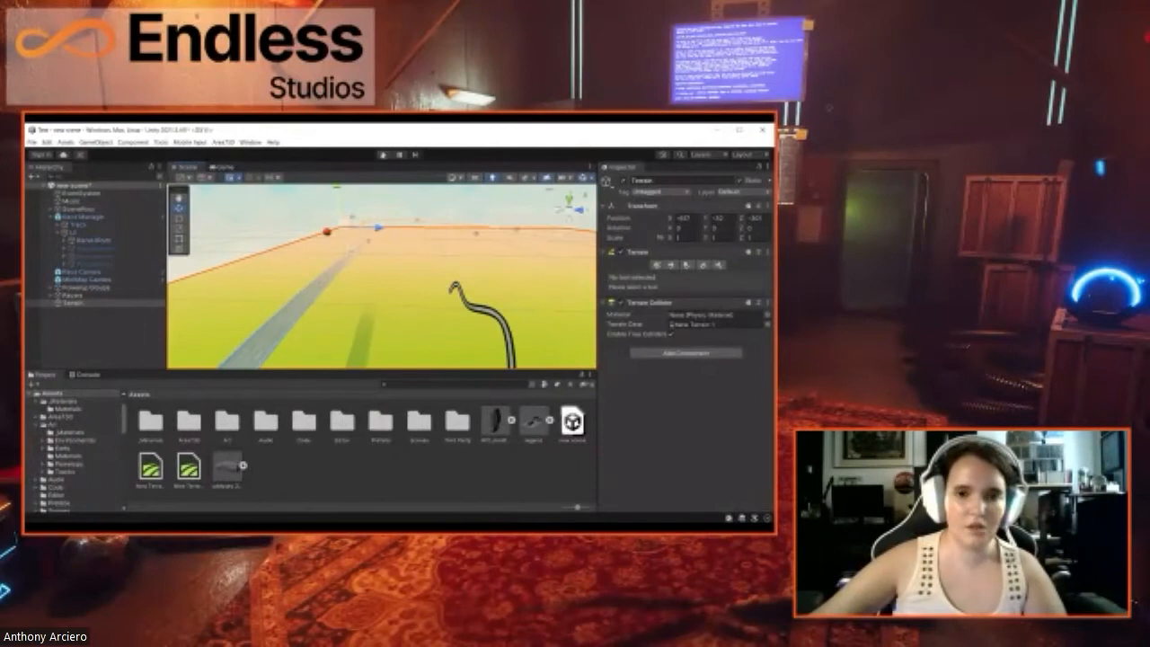
# Step: Play-test the kart race and stop the play session
pyautogui.click(384, 156)
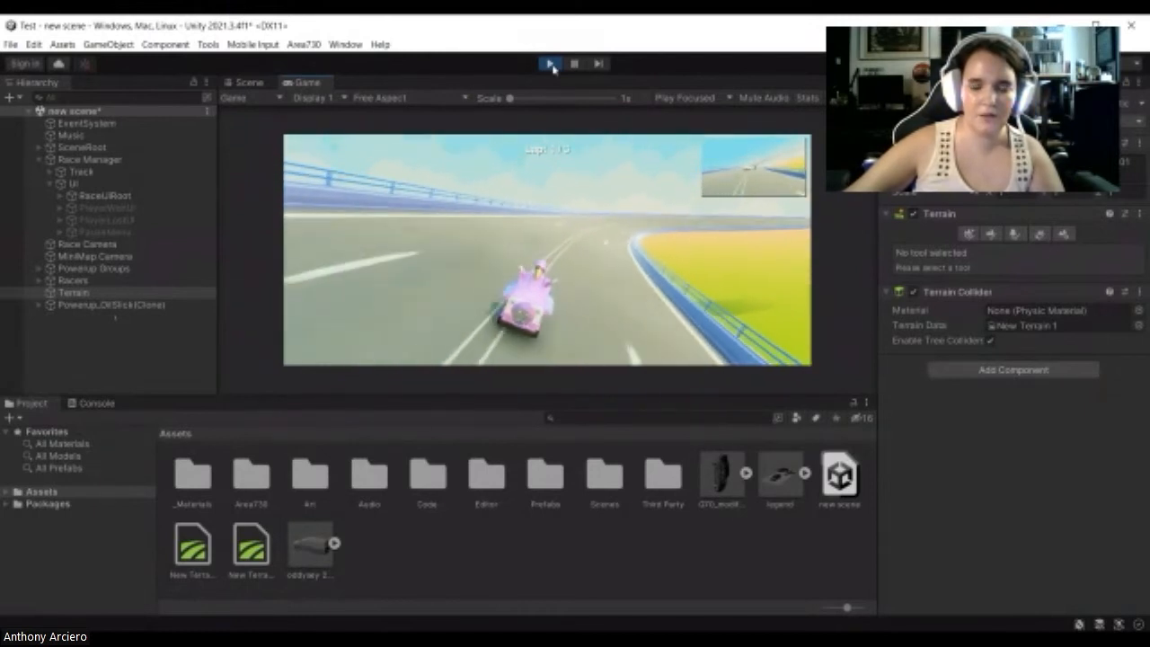
pyautogui.click(550, 64)
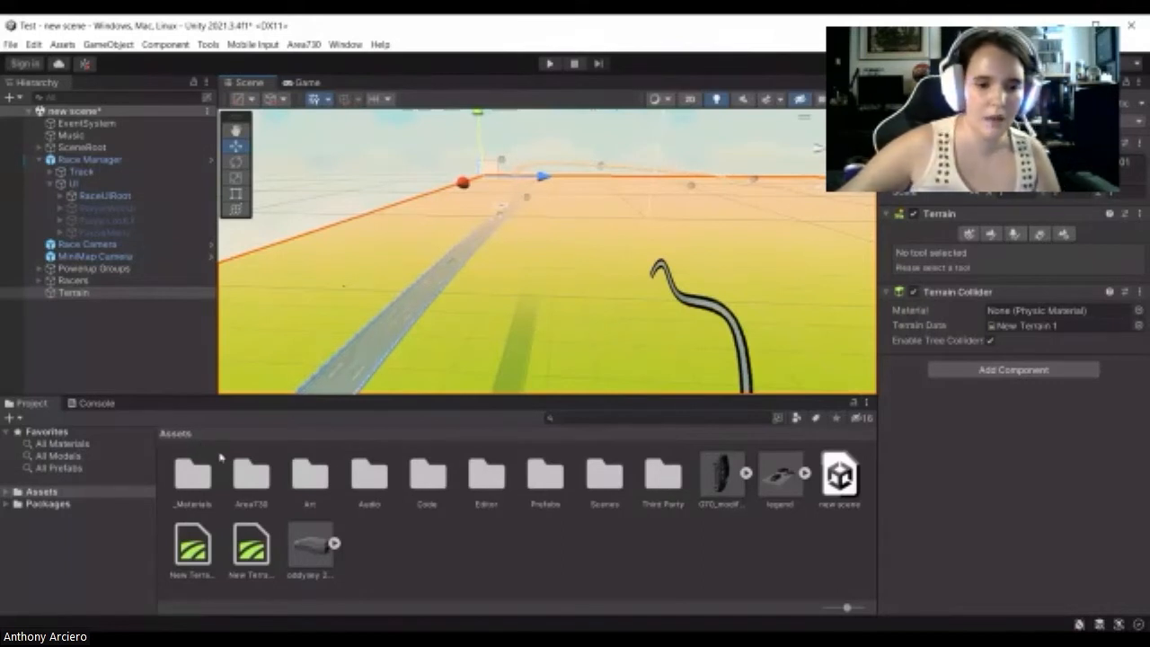
# Step: Check the _Materials folder and its Materials subfolder for available materials, and return to Assets
pyautogui.doubleClick(193, 476)
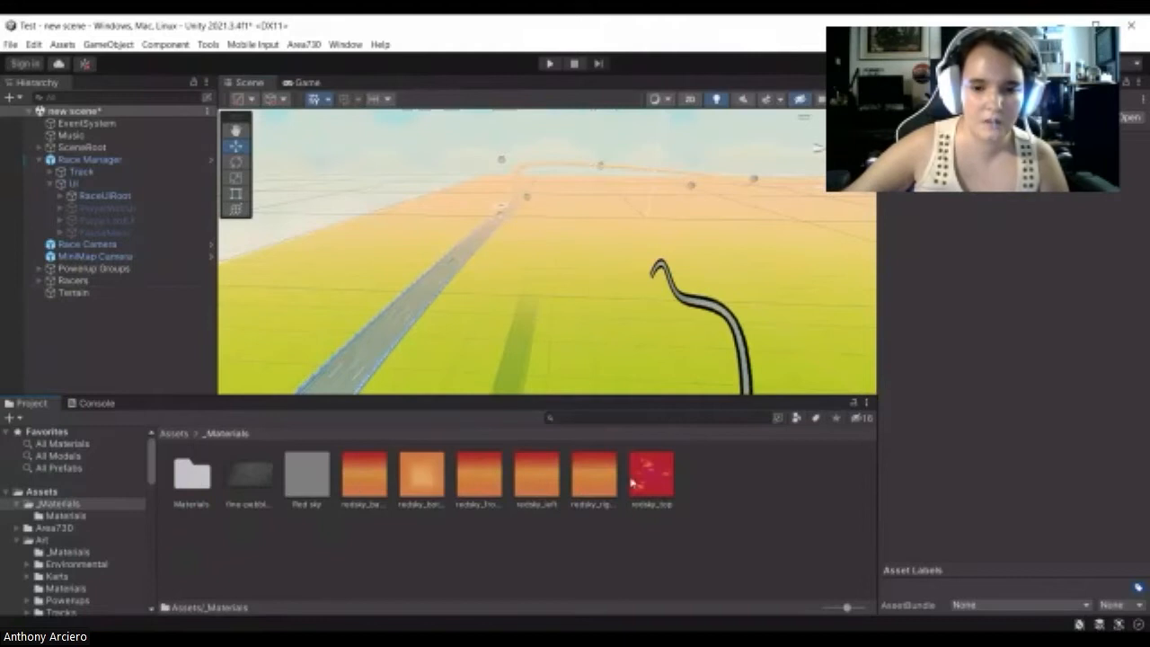
pyautogui.doubleClick(193, 476)
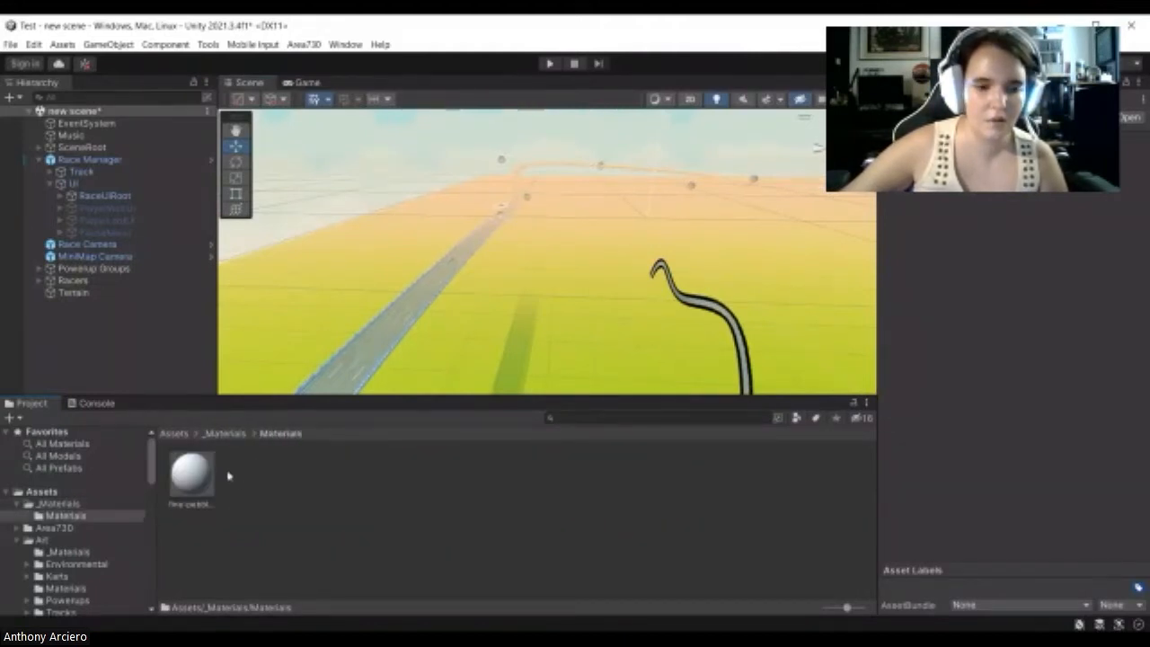
pyautogui.click(175, 433)
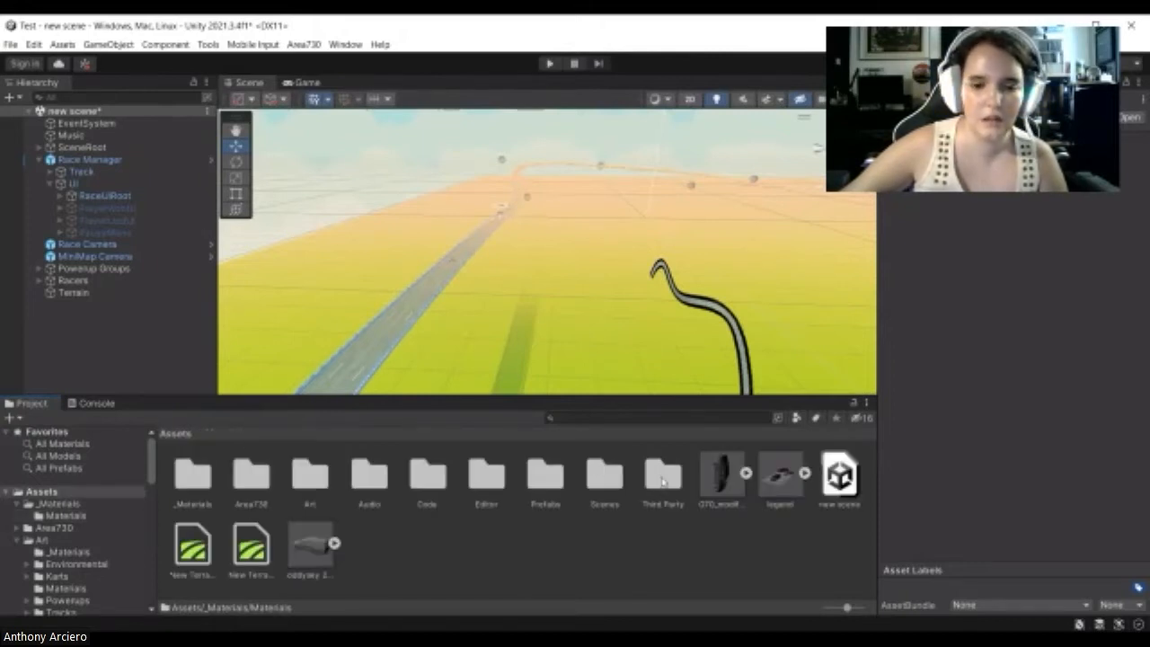
# Step: Browse to the Ground textures pack inside Third Party and inspect the contents of its grass folders
pyautogui.doubleClick(661, 483)
pyautogui.scroll(-2, 576, 484)
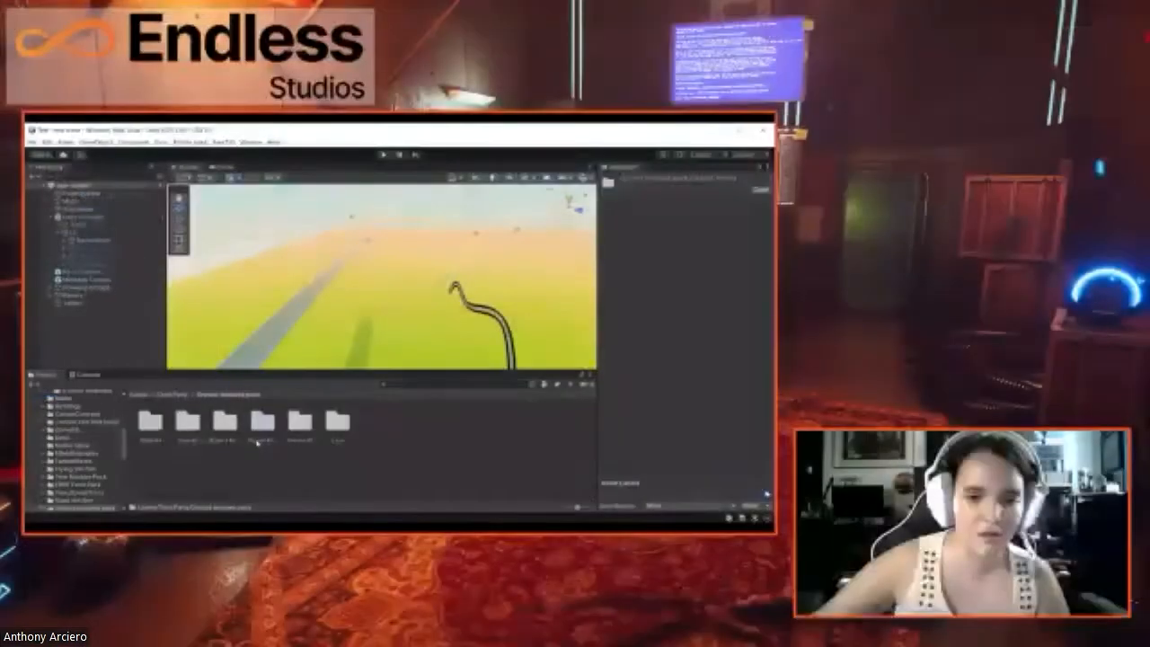
pyautogui.click(150, 423)
pyautogui.doubleClick(161, 424)
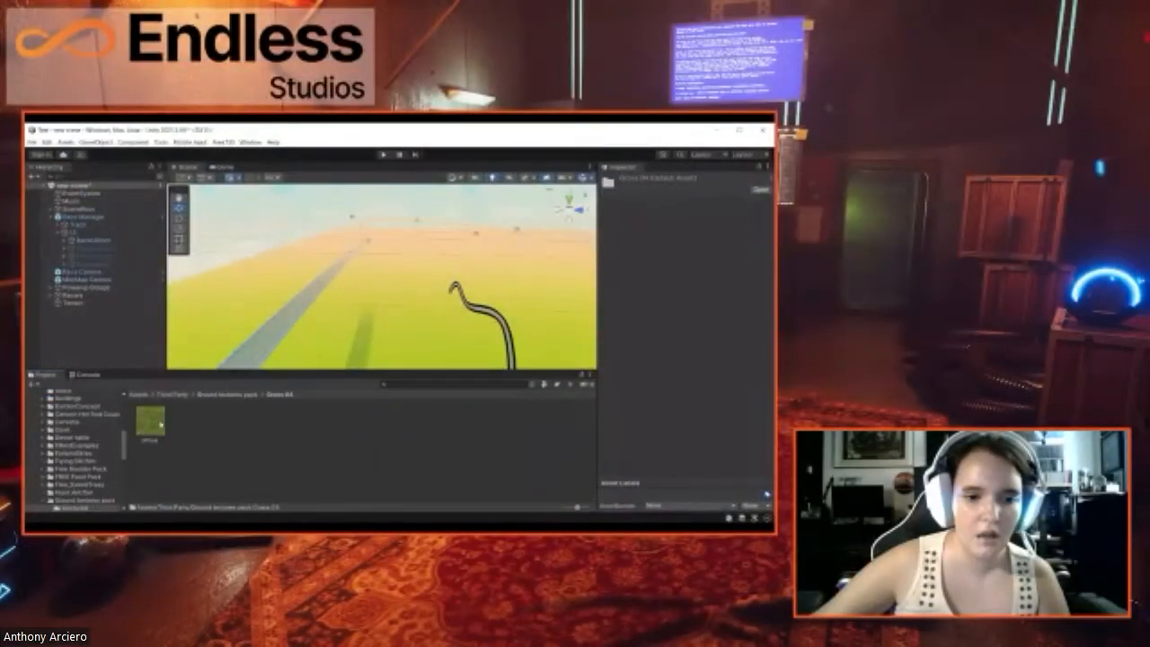
pyautogui.click(230, 395)
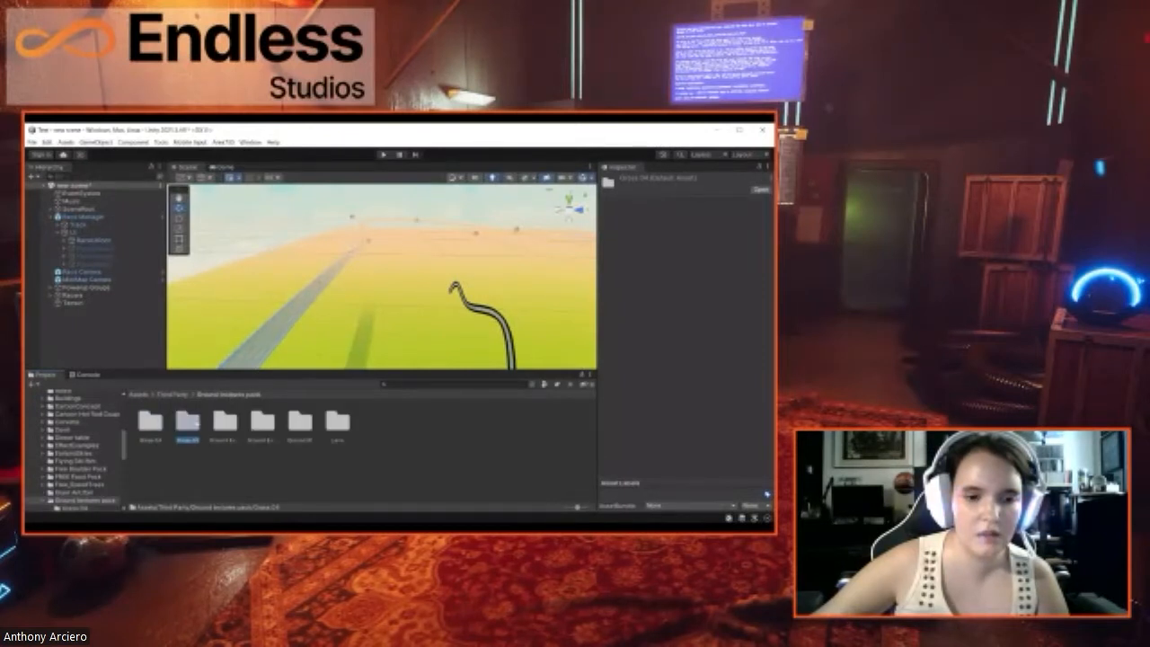
pyautogui.doubleClick(198, 420)
pyautogui.click(226, 396)
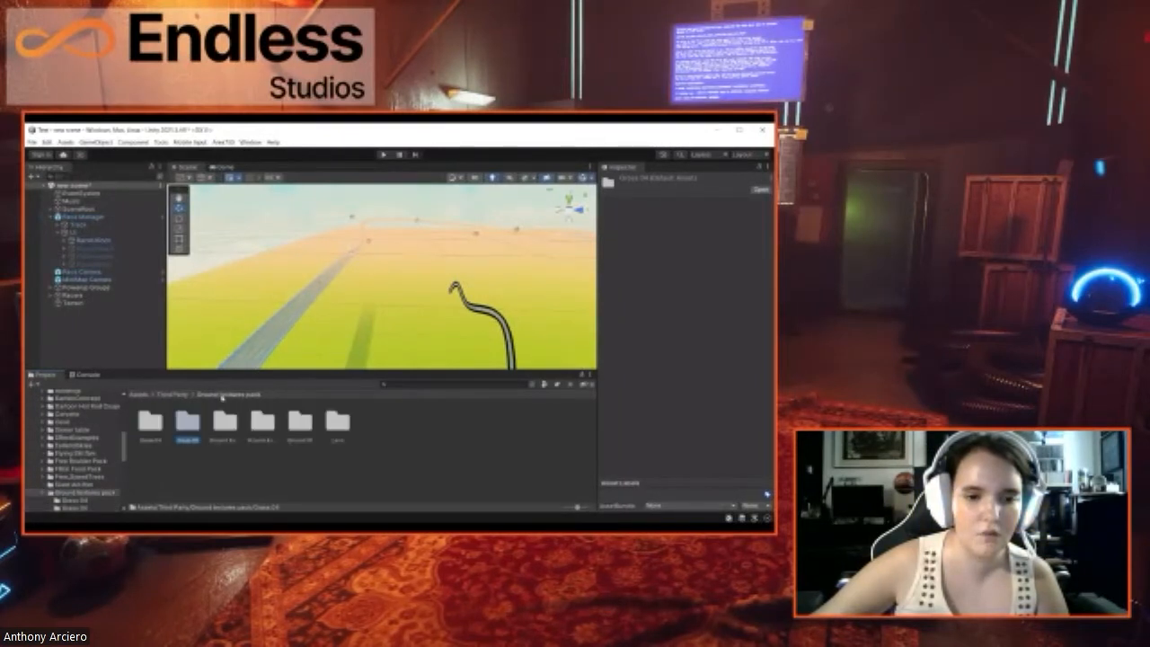
# Step: Select the terrain and activate its Paint Terrain tool in Paint Texture mode, showing the terrain layers
pyautogui.click(389, 309)
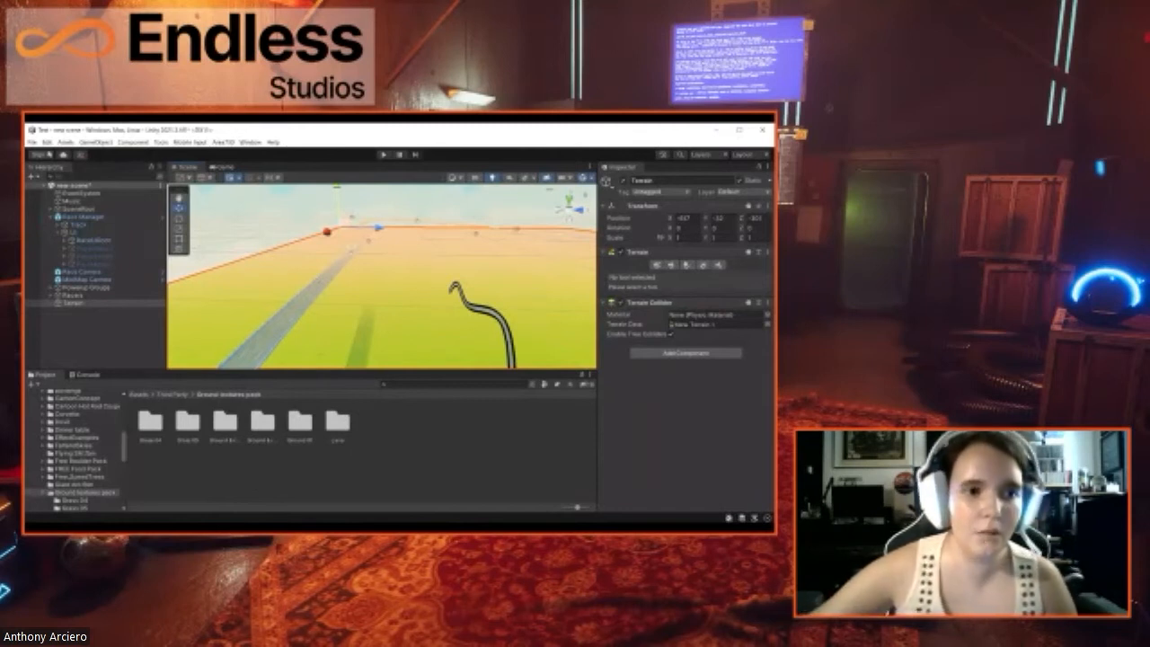
pyautogui.click(33, 142)
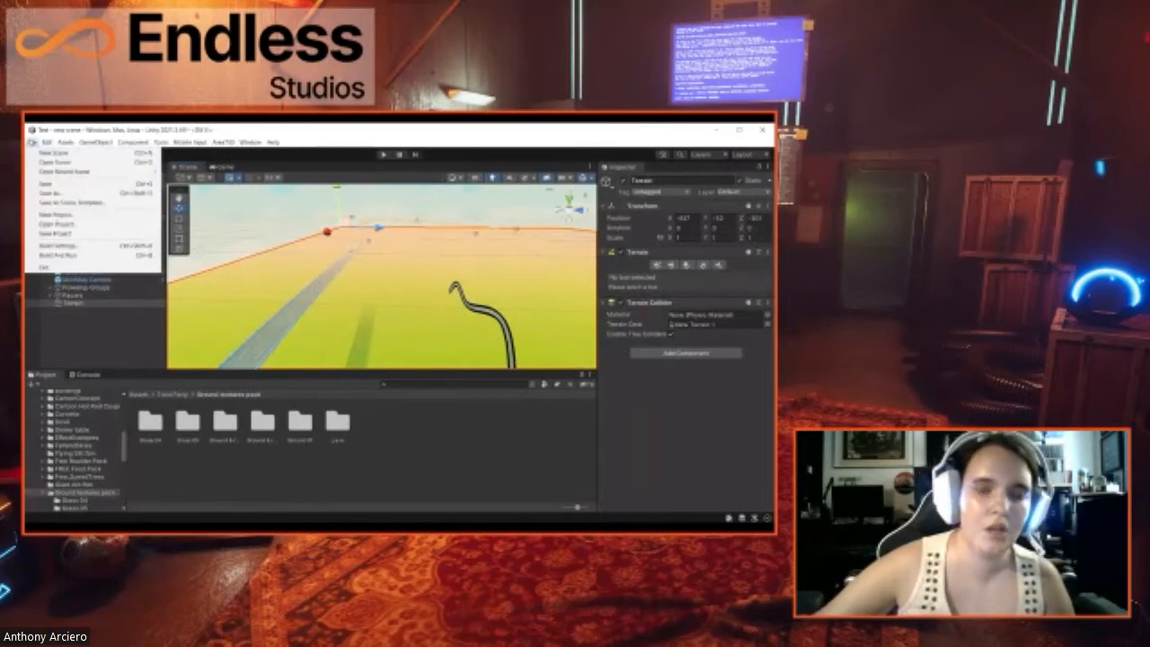
pyautogui.click(513, 285)
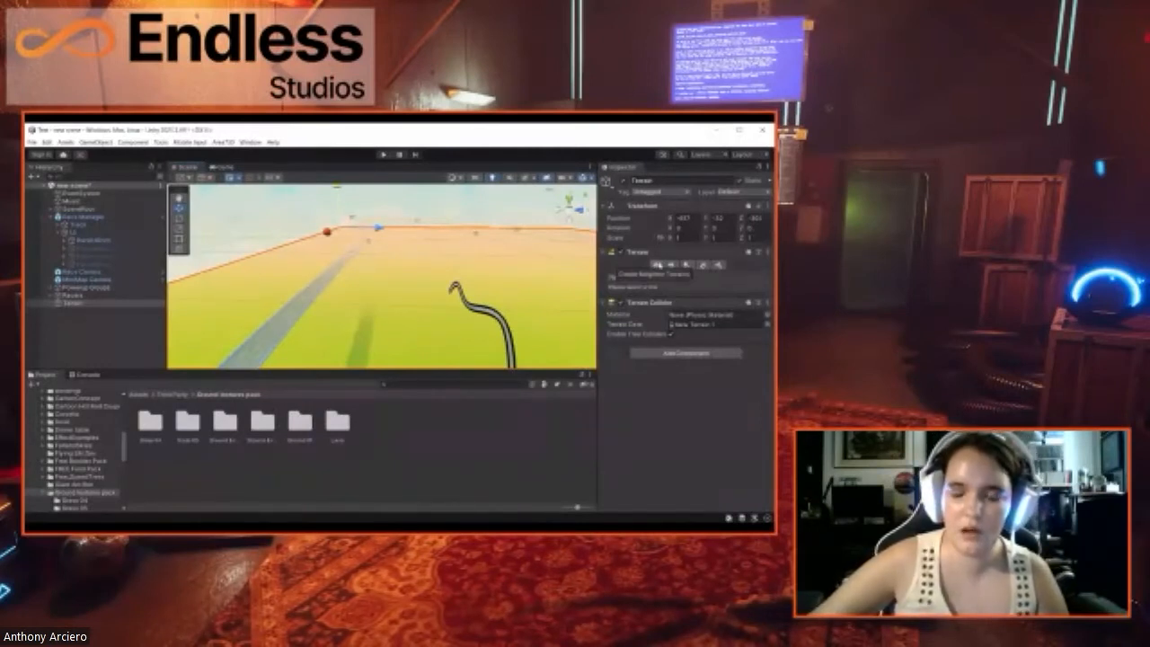
pyautogui.click(688, 265)
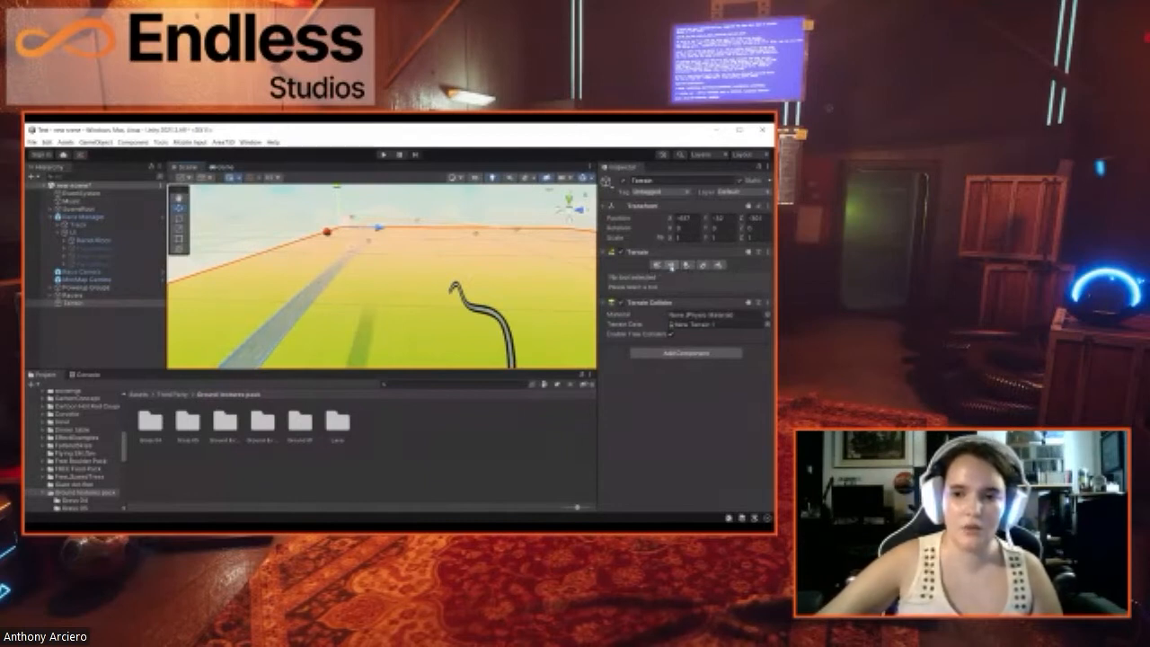
pyautogui.click(671, 266)
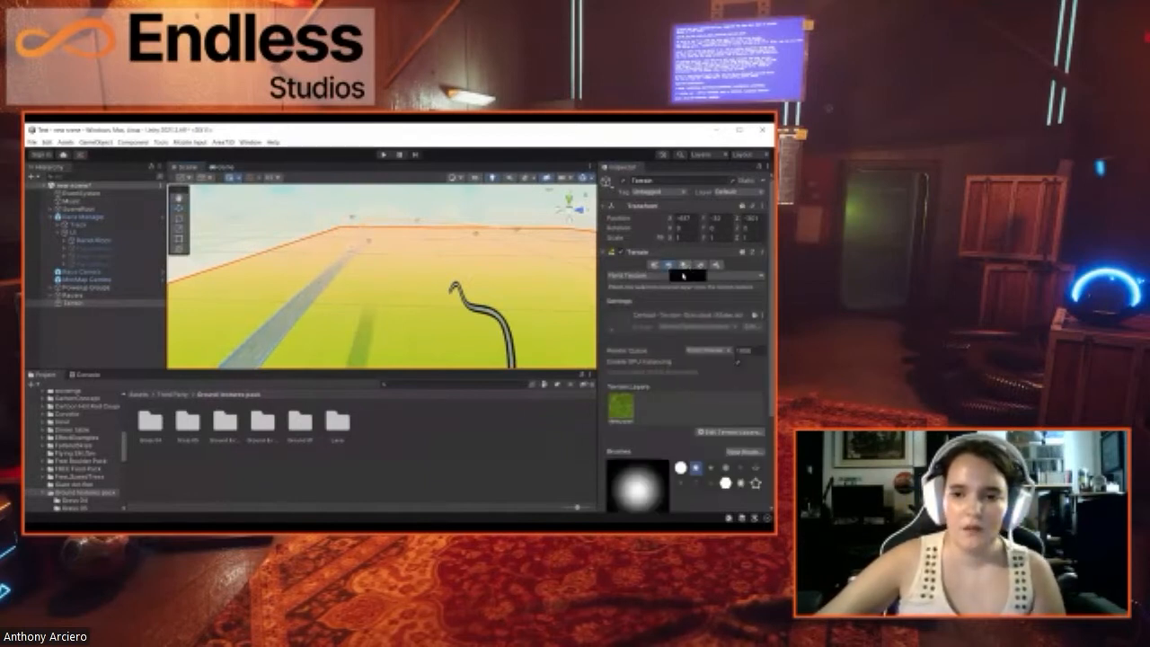
pyautogui.scroll(-1, 678, 295)
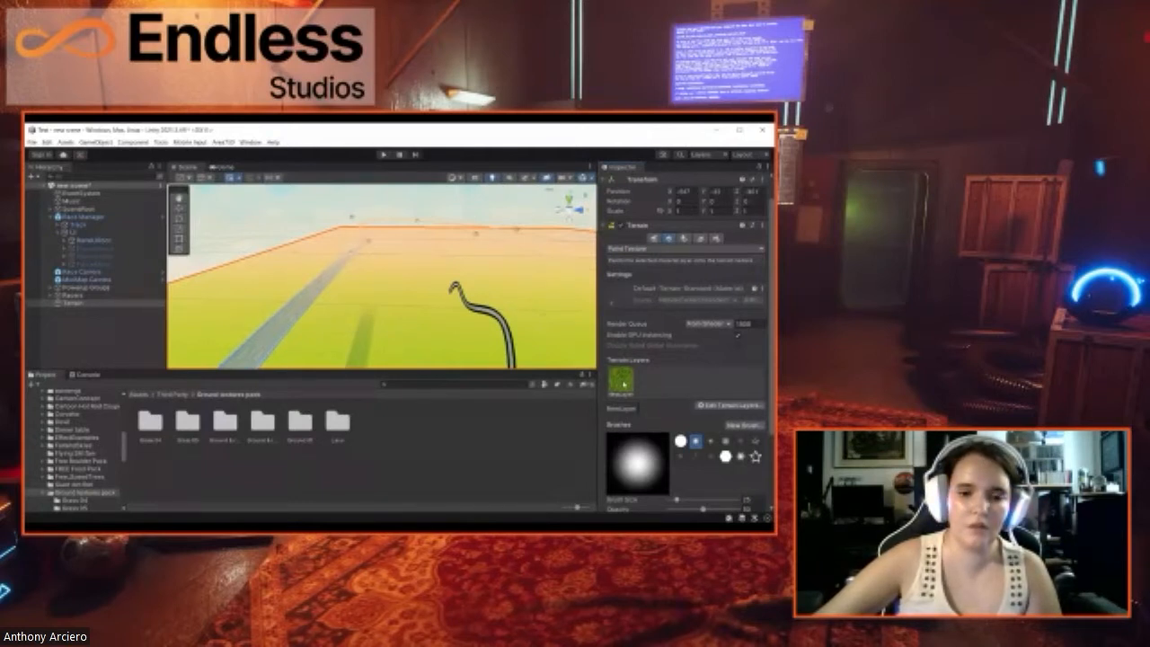
# Step: Inspect the textures in the Grass 05 folder of the Ground textures pack and return to the Assets folder
pyautogui.doubleClick(150, 421)
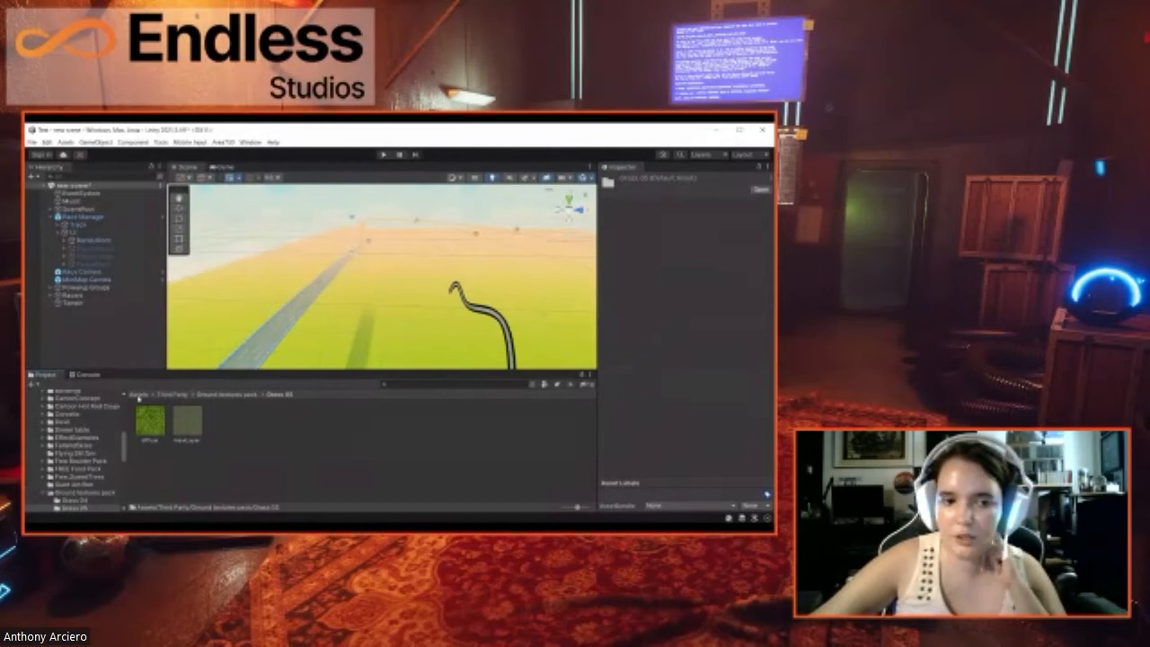
pyautogui.click(138, 394)
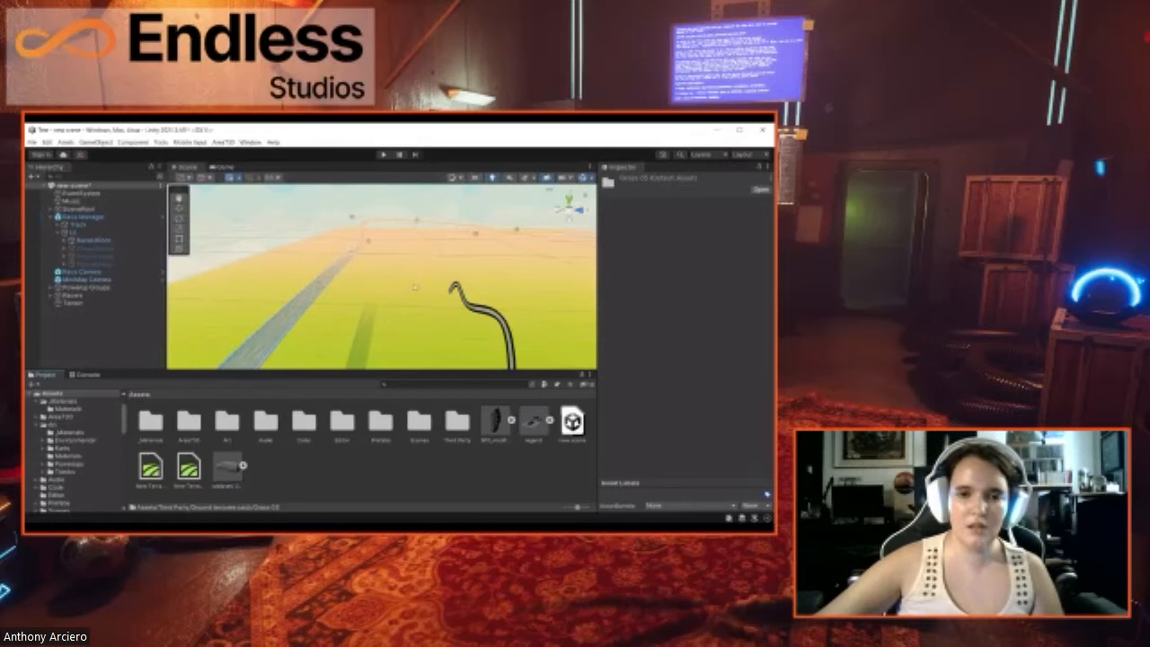
pyautogui.scroll(3, 383, 284)
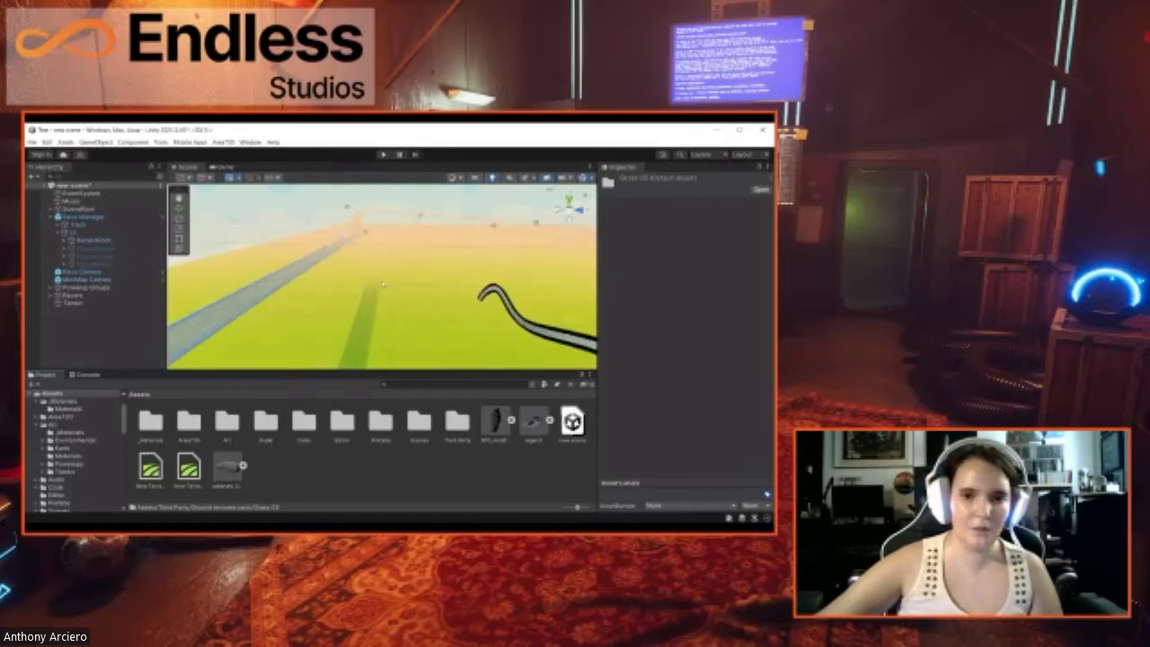
pyautogui.scroll(-2, 383, 284)
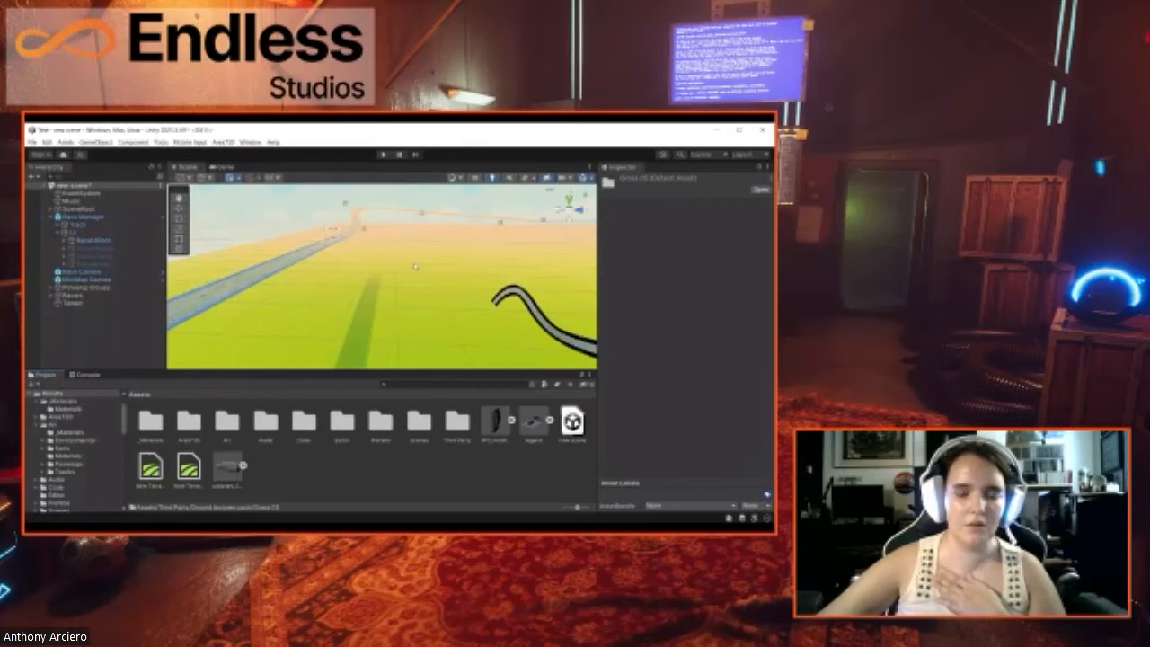
# Step: Select the terrain beside the track and review its Paint Texture settings, including the terrain layers, brushes and collider
pyautogui.moveTo(419, 273); pyautogui.dragTo(378, 242, button='right')
pyautogui.press('w')
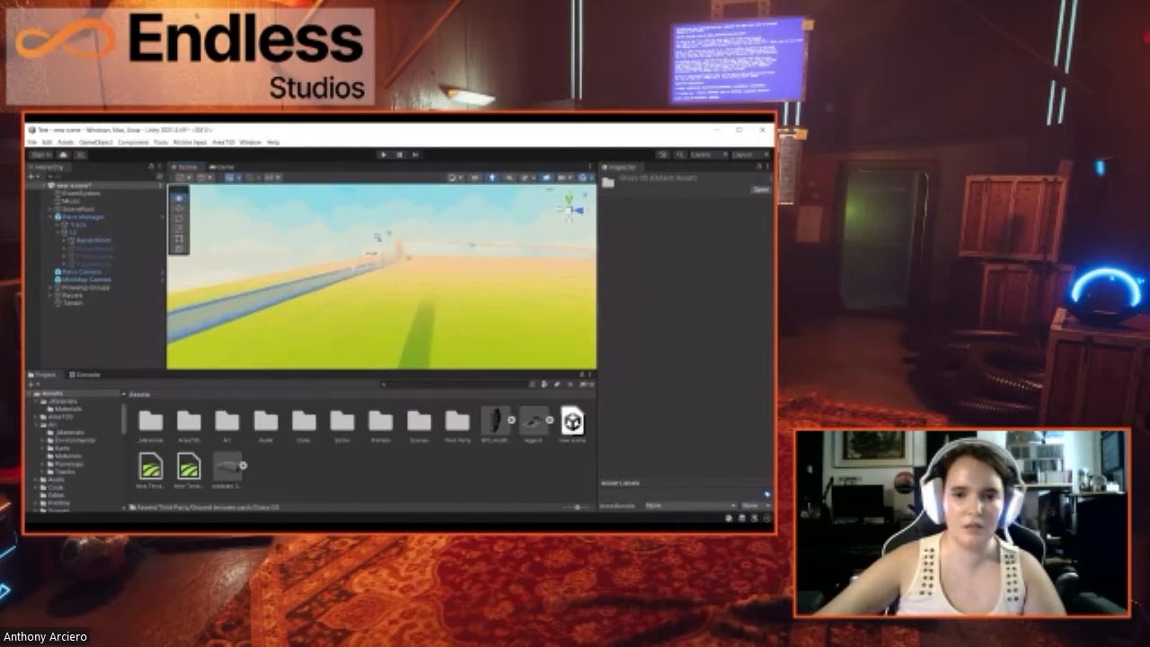
pyautogui.press('w')
pyautogui.moveTo(453, 266); pyautogui.dragTo(489, 313, button='right')
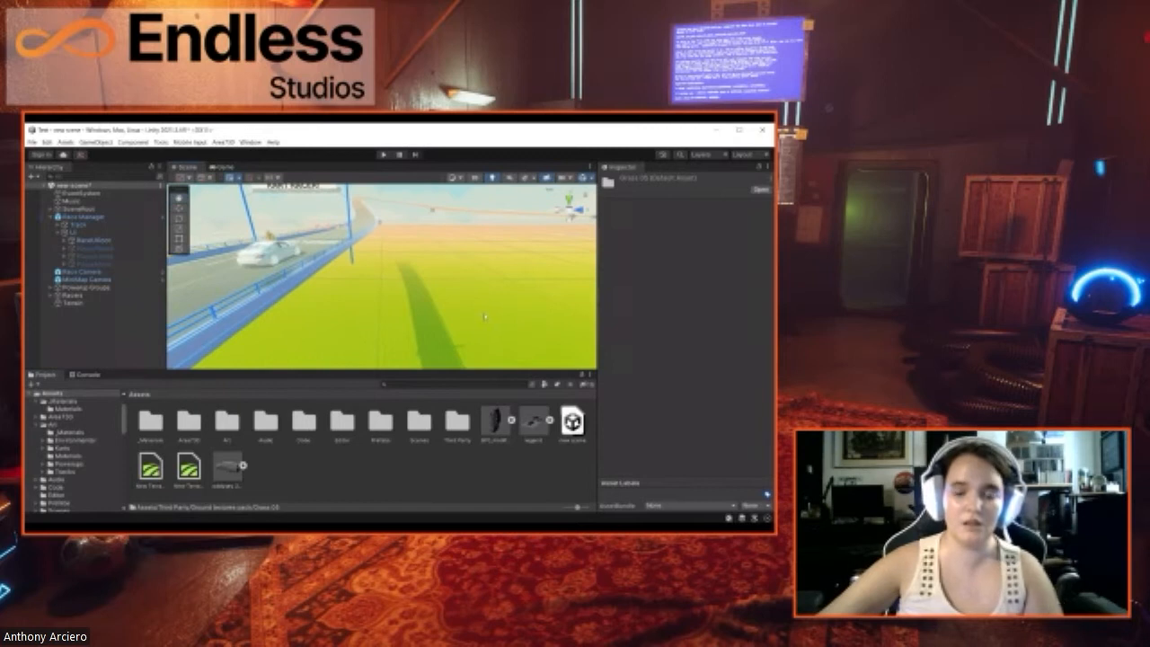
pyautogui.click(489, 317)
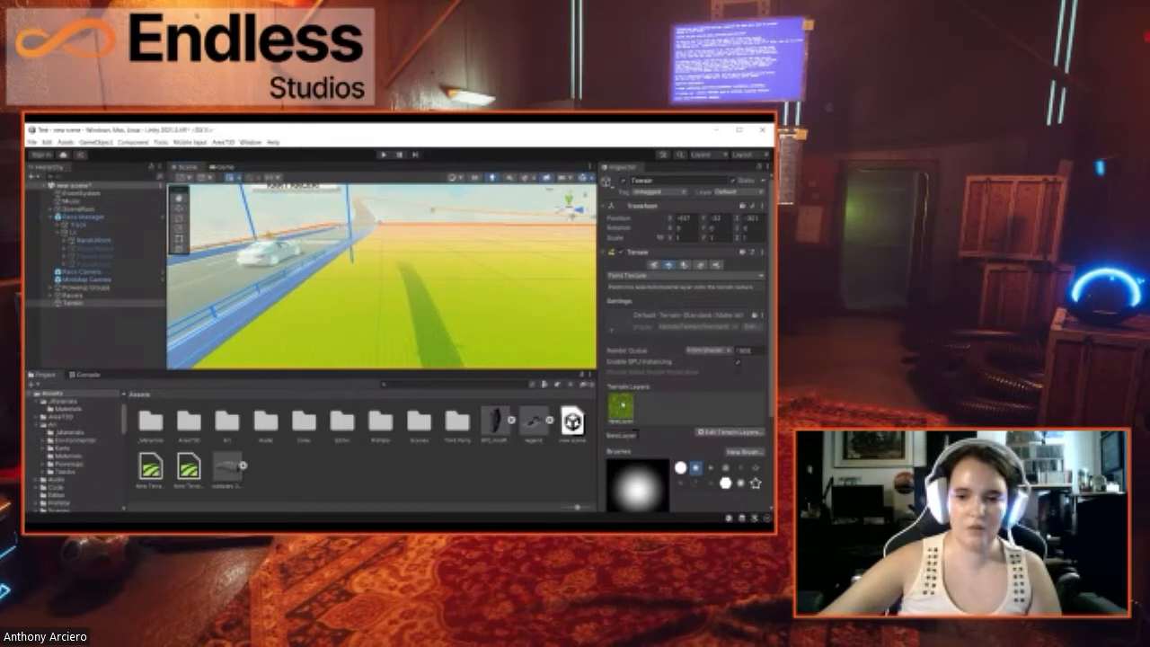
pyautogui.scroll(-1, 699, 391)
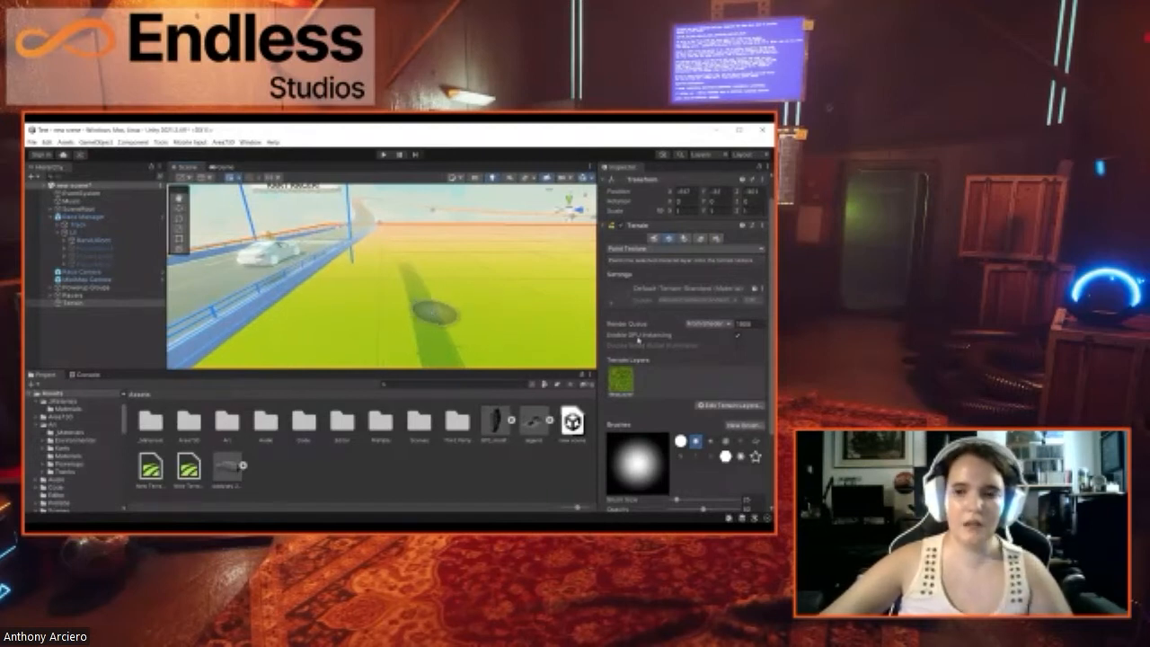
pyautogui.scroll(-1, 665, 371)
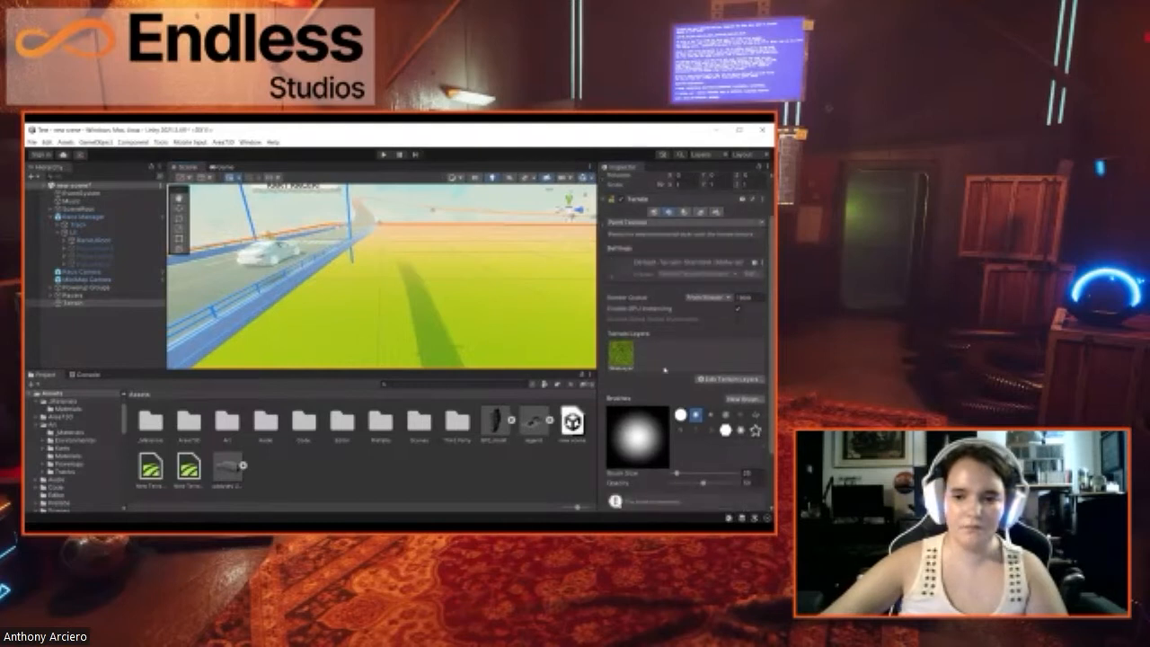
pyautogui.scroll(-3, 665, 360)
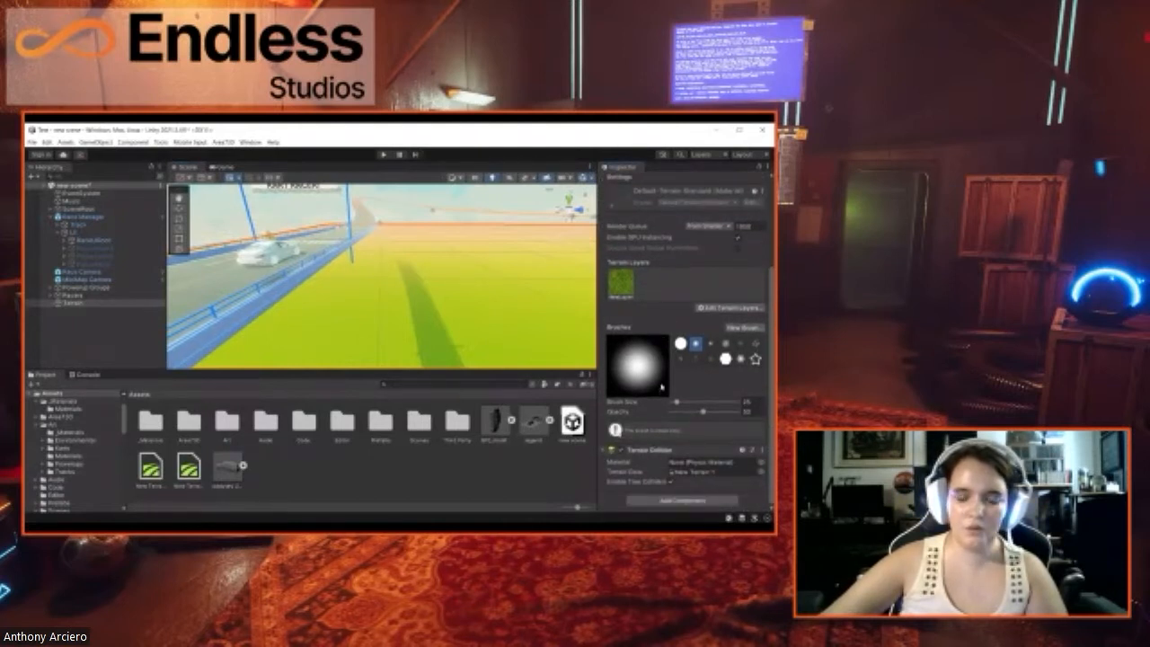
pyautogui.scroll(5, 663, 384)
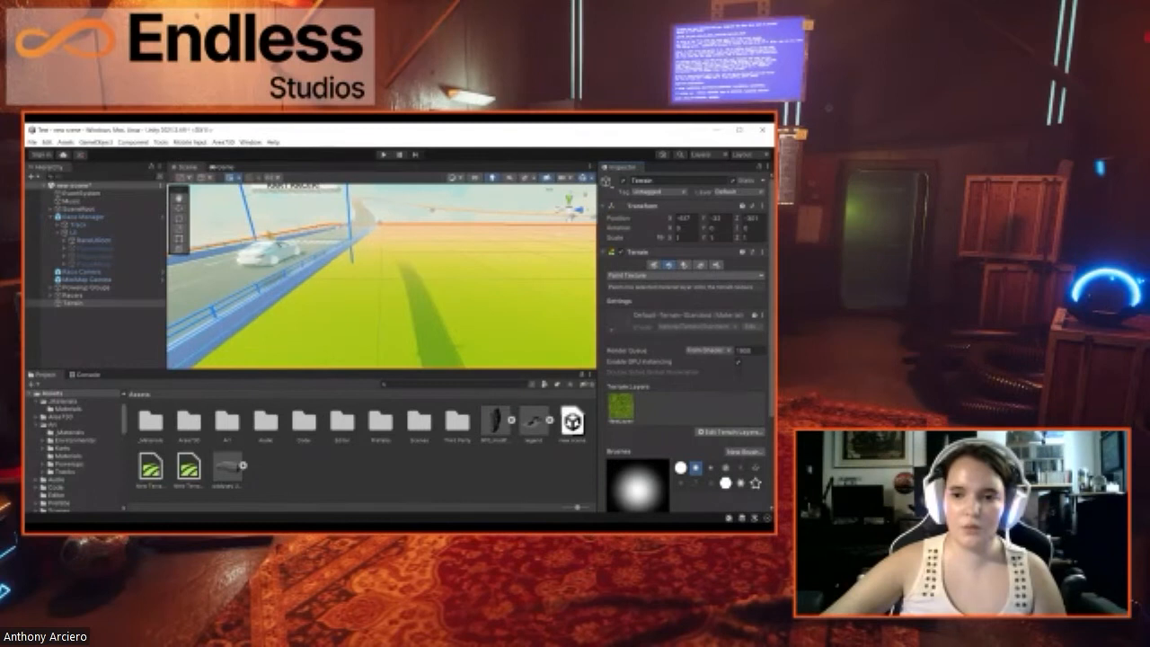
# Step: Switch the terrain's Paint Terrain mode from Paint Texture to Raise or Lower Terrain
pyautogui.click(646, 288)
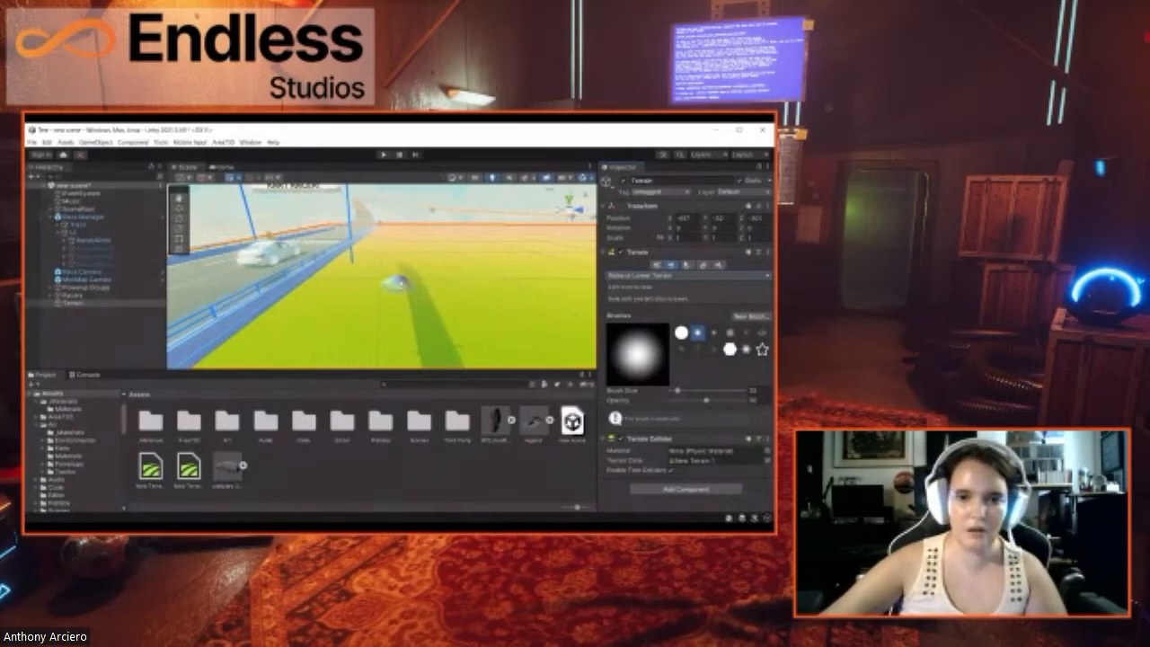
pyautogui.press('w')
pyautogui.moveTo(400, 218); pyautogui.dragTo(590, 263, button='right')
pyautogui.moveTo(436, 253); pyautogui.dragTo(565, 258, button='right')
pyautogui.moveTo(410, 255); pyautogui.dragTo(464, 262, button='right')
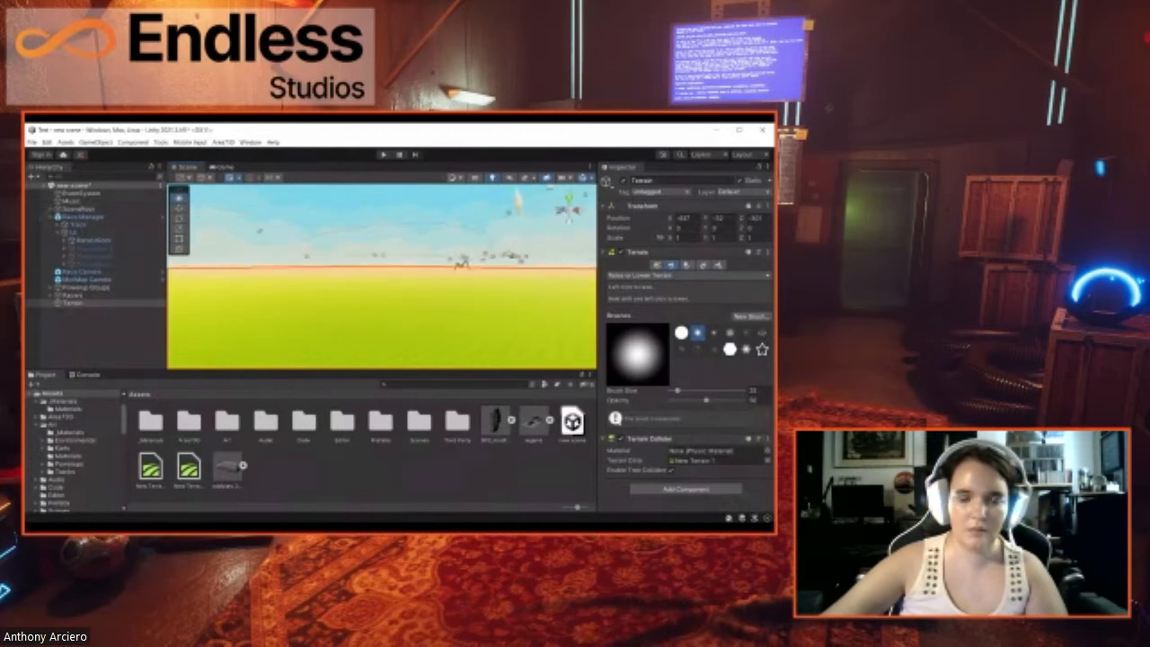
pyautogui.press('w')
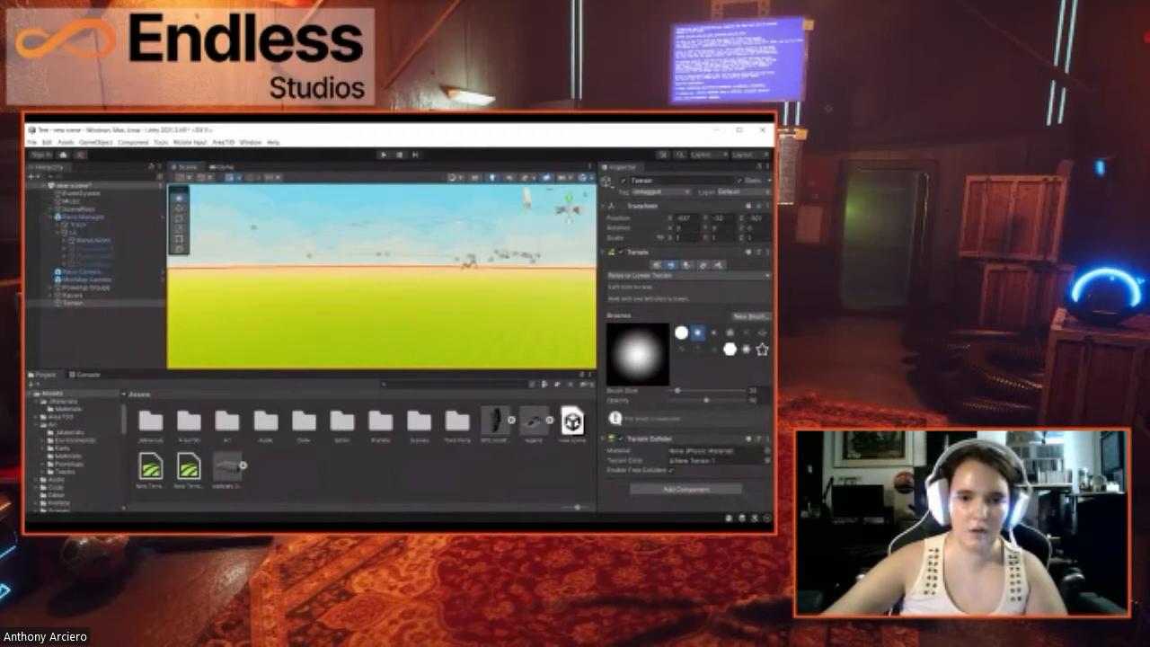
pyautogui.press('w')
pyautogui.moveTo(503, 254); pyautogui.dragTo(484, 221, button='right')
pyautogui.press('w')
pyautogui.press('w')
pyautogui.moveTo(343, 258); pyautogui.dragTo(345, 281, button='right')
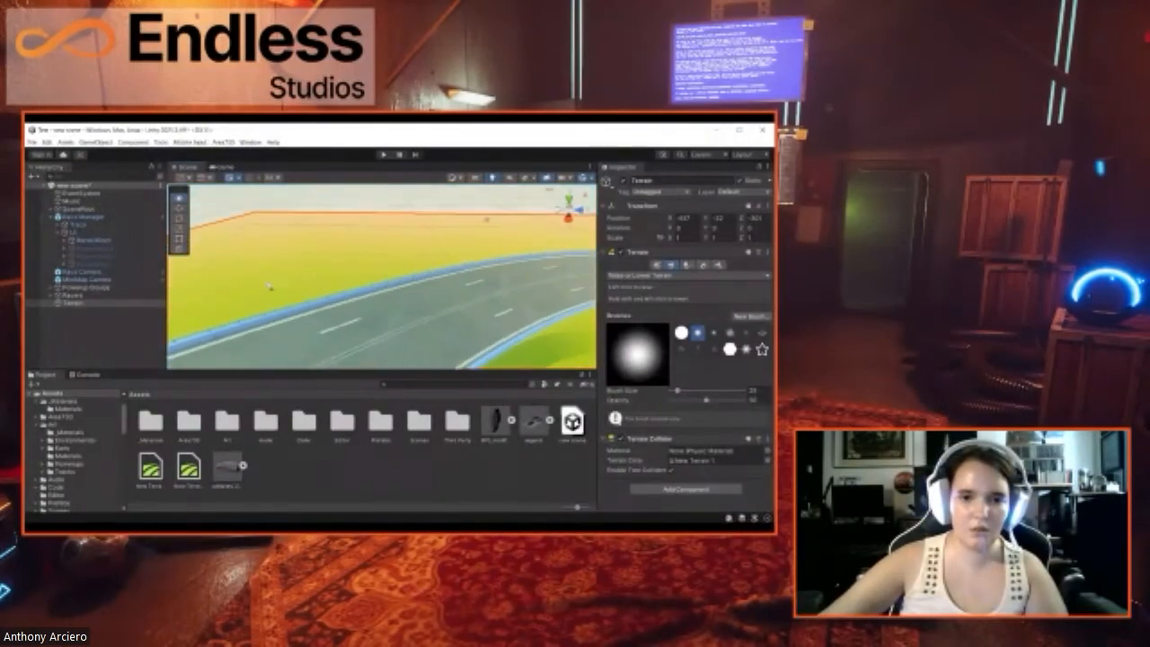
pyautogui.press('w')
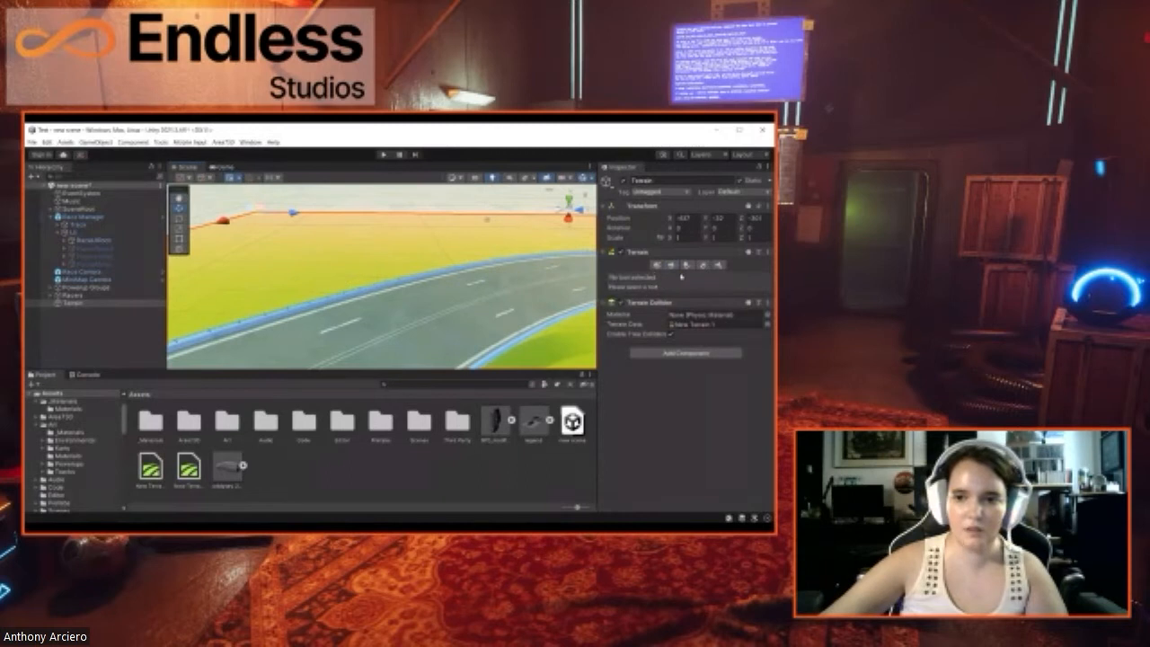
# Step: Reactivate the Paint Terrain tool and raise a row of small bumps just beyond the outer edge of the track's curve
pyautogui.click(670, 266)
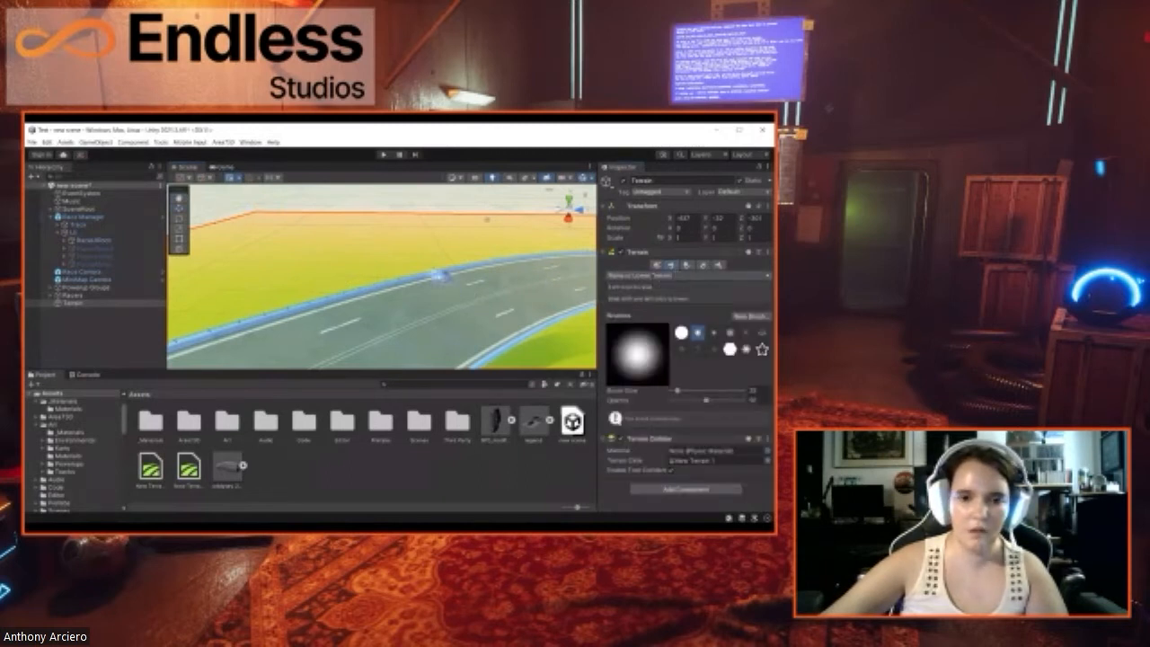
pyautogui.moveTo(405, 262)
pyautogui.mouseDown(button='right')
pyautogui.moveTo(389, 259)
pyautogui.moveTo(385, 240)
pyautogui.mouseUp(button='right')
pyautogui.press('w')
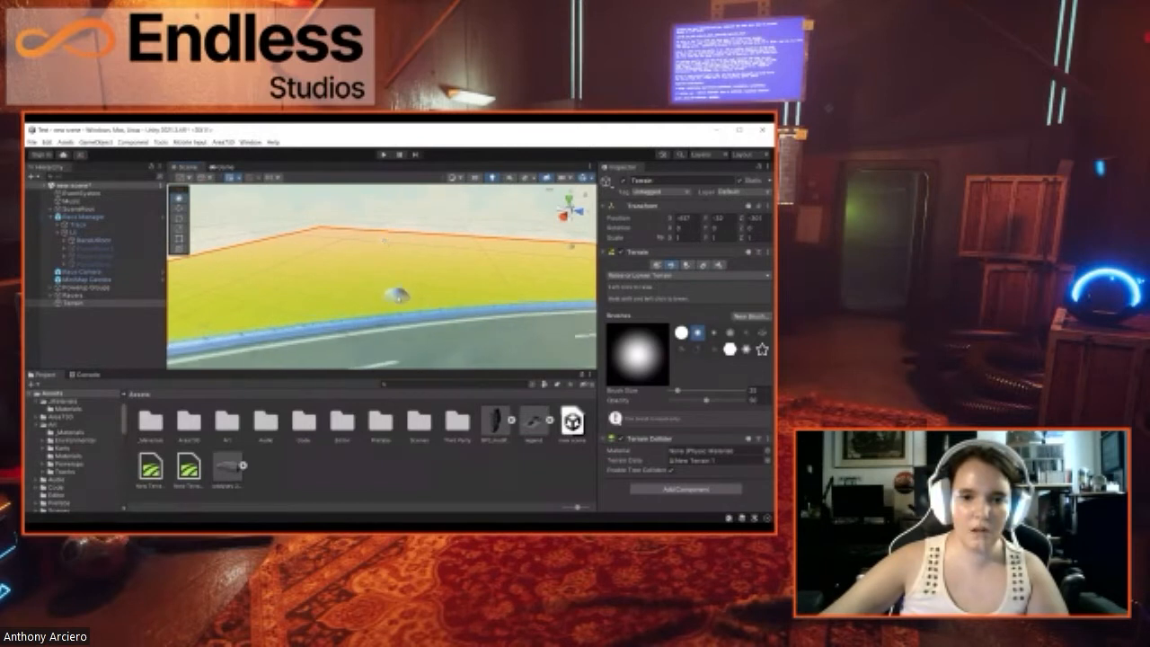
pyautogui.click(402, 296)
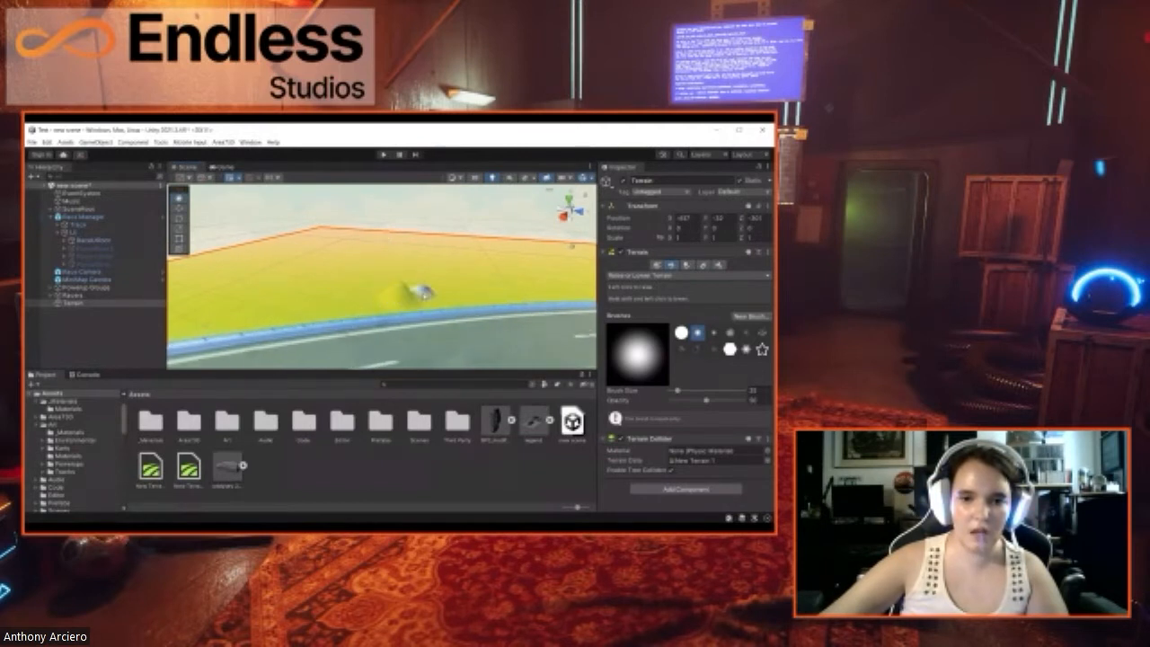
pyautogui.moveTo(419, 293)
pyautogui.mouseDown()
pyautogui.moveTo(492, 288)
pyautogui.moveTo(421, 298)
pyautogui.mouseUp()
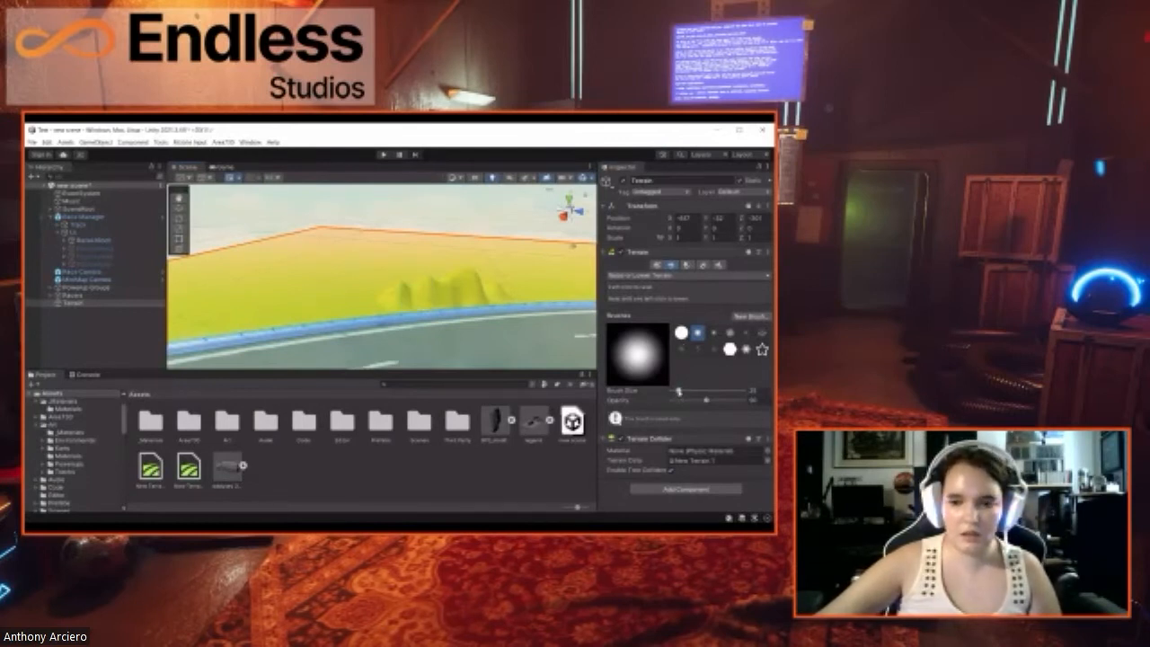
# Step: Set the brush size to 87 and raise broader hills around the small bumps beside the track
pyautogui.click(361, 293)
pyautogui.moveTo(357, 293)
pyautogui.mouseDown()
pyautogui.moveTo(309, 296)
pyautogui.moveTo(441, 301)
pyautogui.mouseUp()
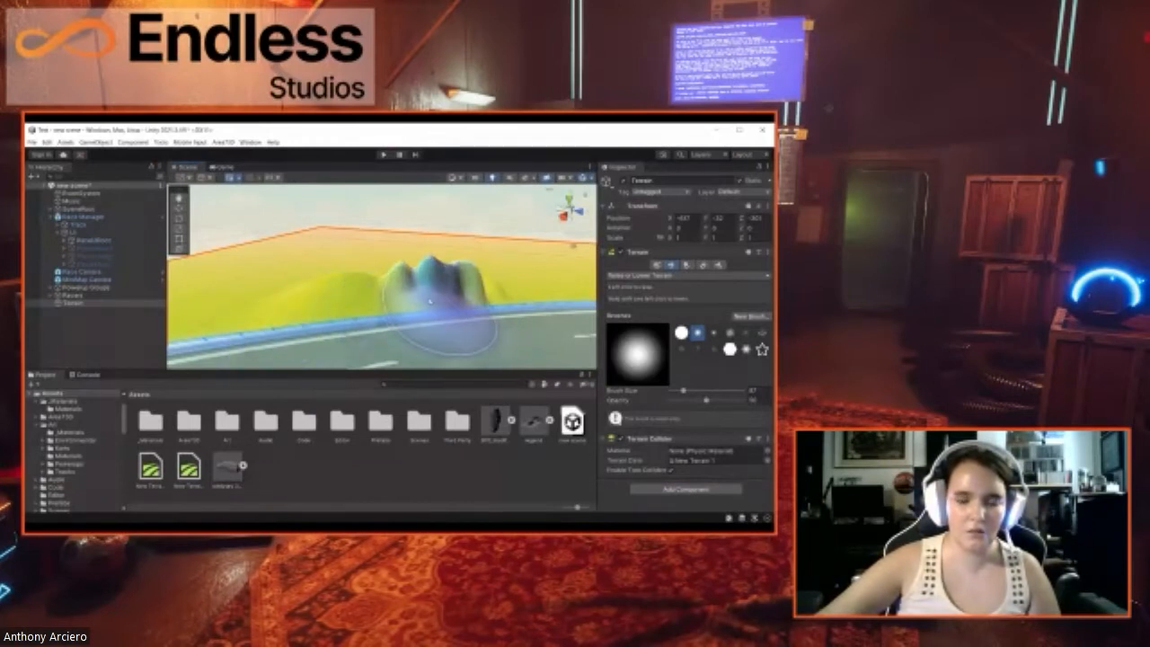
pyautogui.moveTo(377, 296)
pyautogui.mouseDown(button='middle')
pyautogui.moveTo(464, 298)
pyautogui.moveTo(385, 288)
pyautogui.mouseUp(button='middle')
pyautogui.scroll(-3, 384, 288)
pyautogui.scroll(2, 384, 288)
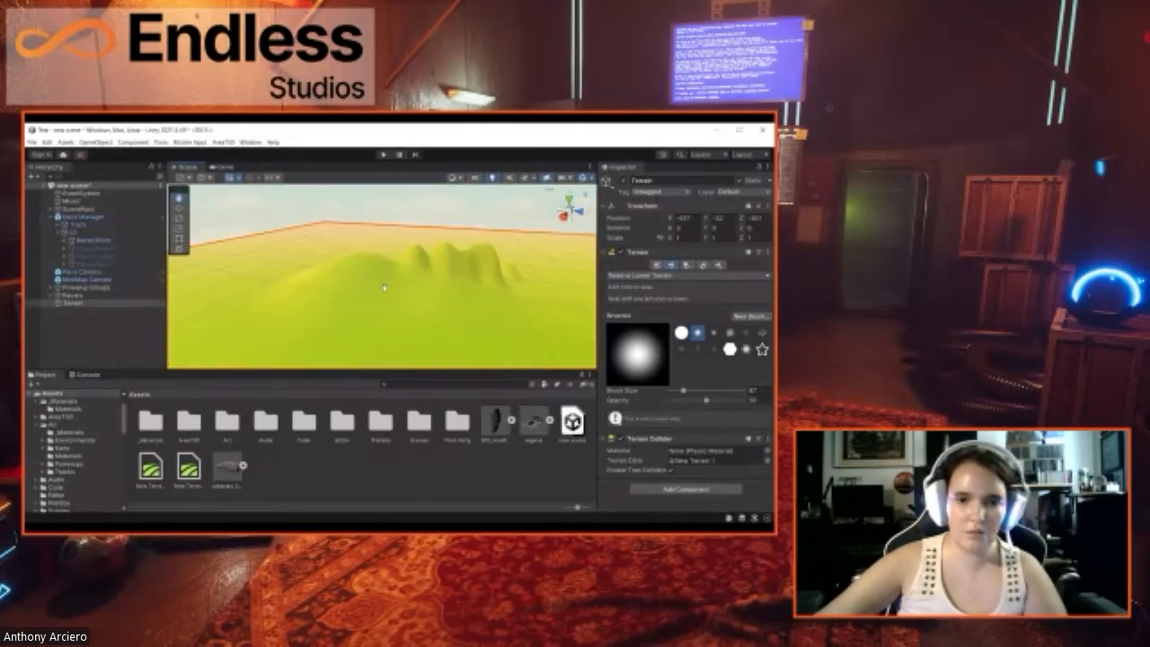
# Step: Raise a ridge of broad, rounded hills on the open ground along the near side of the curved track
pyautogui.scroll(-3, 418, 295)
pyautogui.moveTo(418, 296); pyautogui.dragTo(414, 297, button='middle')
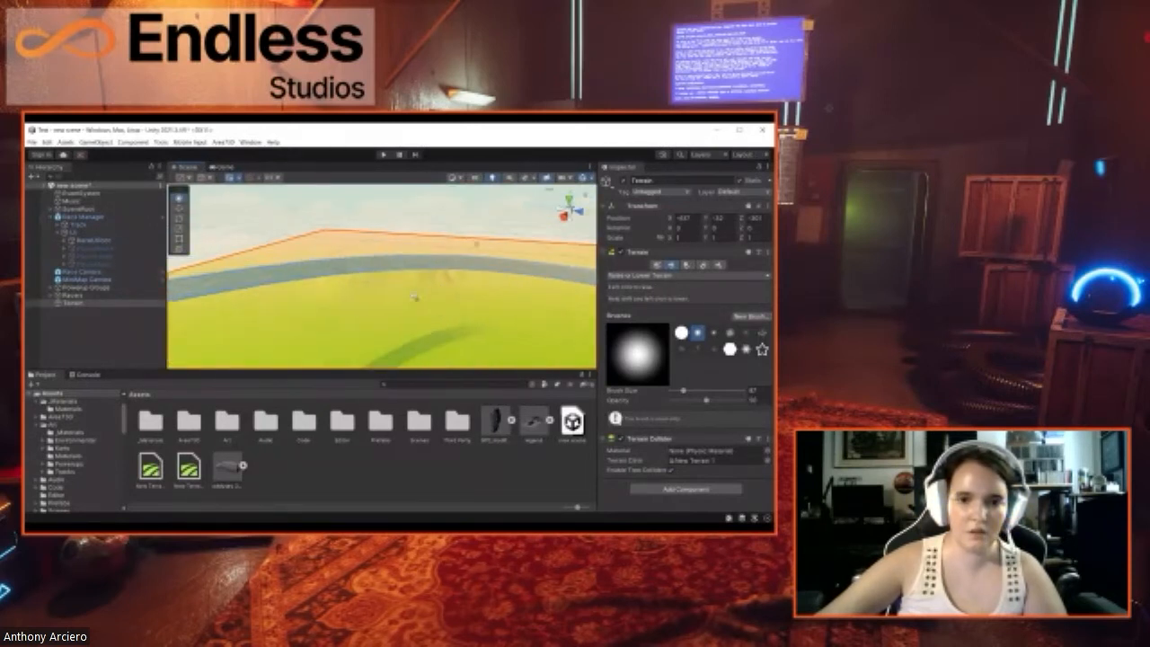
pyautogui.moveTo(414, 297); pyautogui.dragTo(422, 298, button='right')
pyautogui.moveTo(428, 296); pyautogui.dragTo(471, 289)
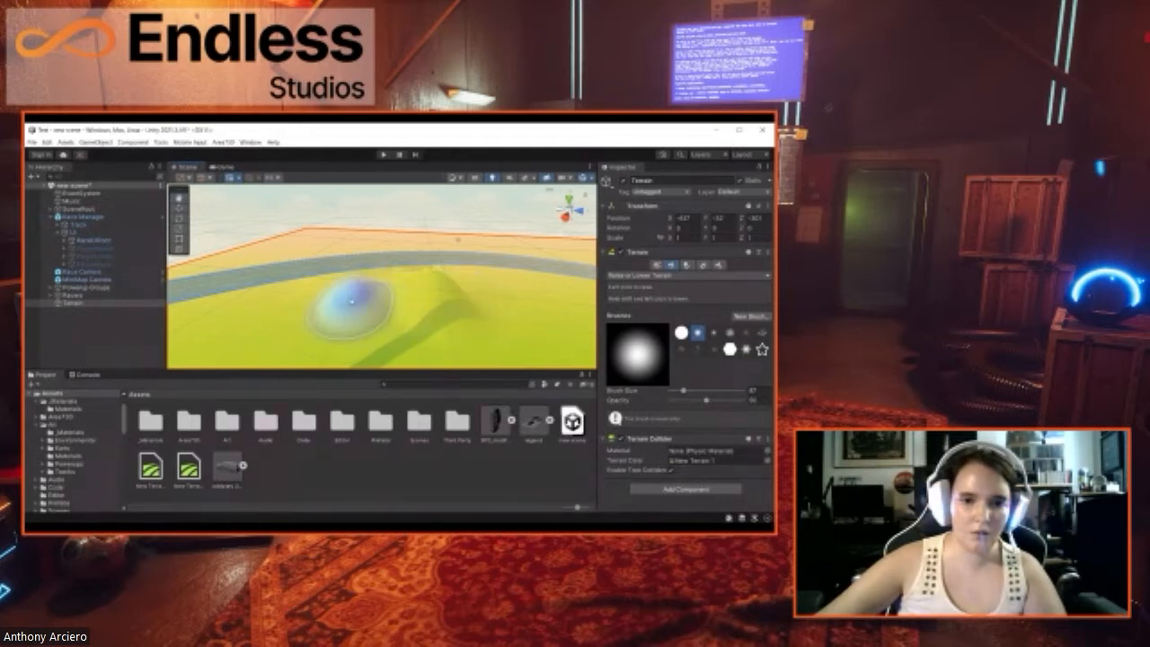
pyautogui.moveTo(310, 308)
pyautogui.mouseDown()
pyautogui.moveTo(231, 311)
pyautogui.moveTo(286, 306)
pyautogui.mouseUp()
pyautogui.moveTo(296, 309); pyautogui.dragTo(265, 302, button='right')
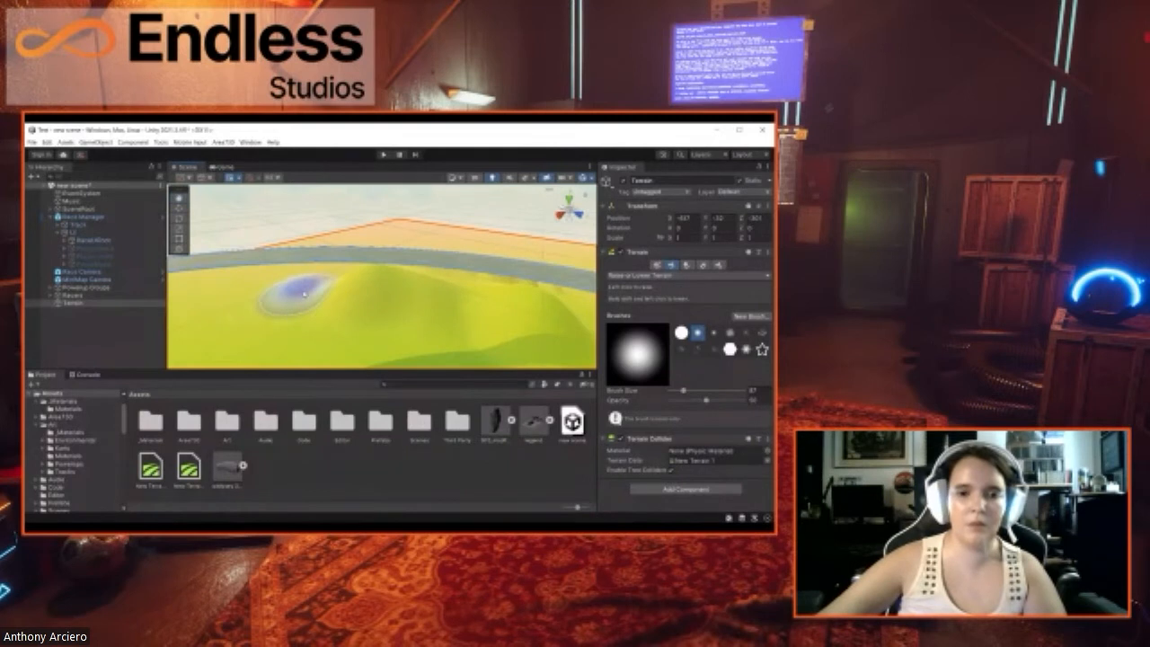
pyautogui.moveTo(298, 283); pyautogui.dragTo(313, 290)
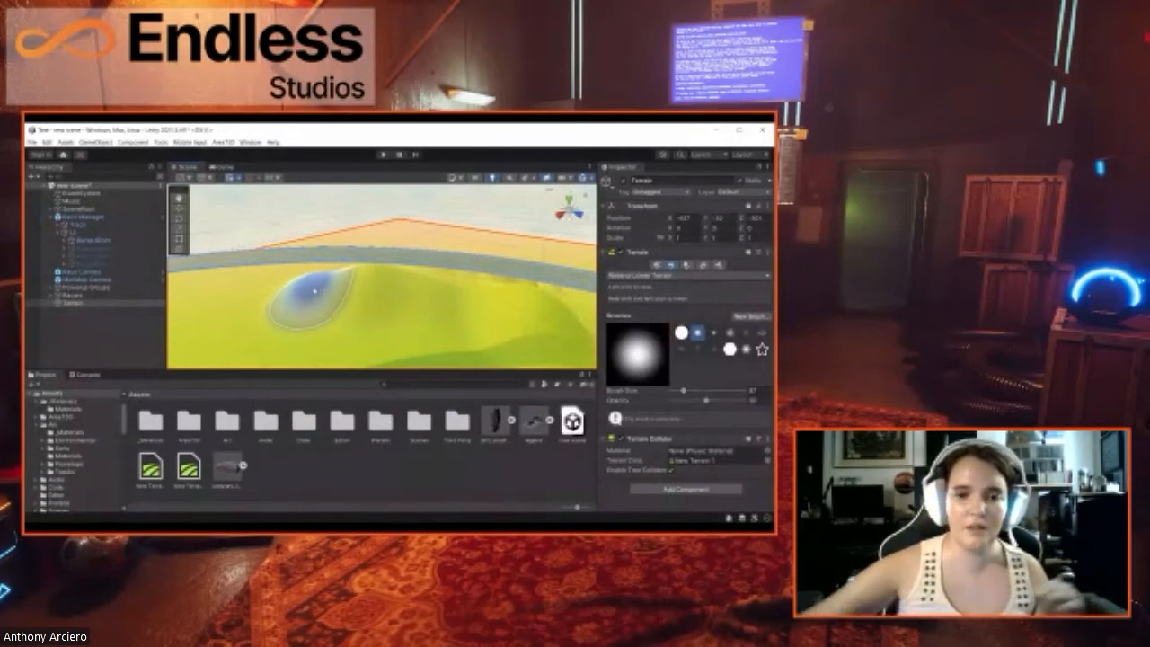
pyautogui.moveTo(315, 290)
pyautogui.mouseDown()
pyautogui.moveTo(325, 290)
pyautogui.moveTo(304, 289)
pyautogui.mouseUp()
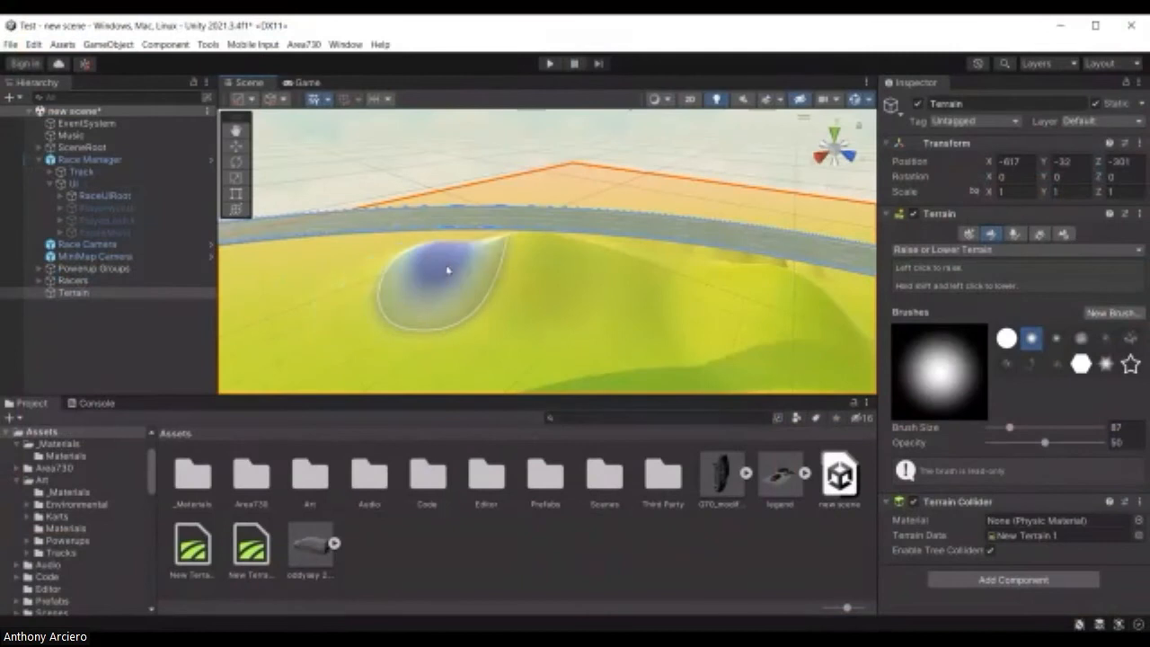
pyautogui.moveTo(448, 270)
pyautogui.mouseDown()
pyautogui.moveTo(336, 260)
pyautogui.moveTo(272, 282)
pyautogui.mouseUp()
# Step: Extend the raised ridge farther along the near side of the track with more brush strokes
pyautogui.moveTo(458, 299)
pyautogui.mouseDown(button='right')
pyautogui.moveTo(544, 284)
pyautogui.moveTo(585, 290)
pyautogui.moveTo(611, 311)
pyautogui.mouseUp(button='right')
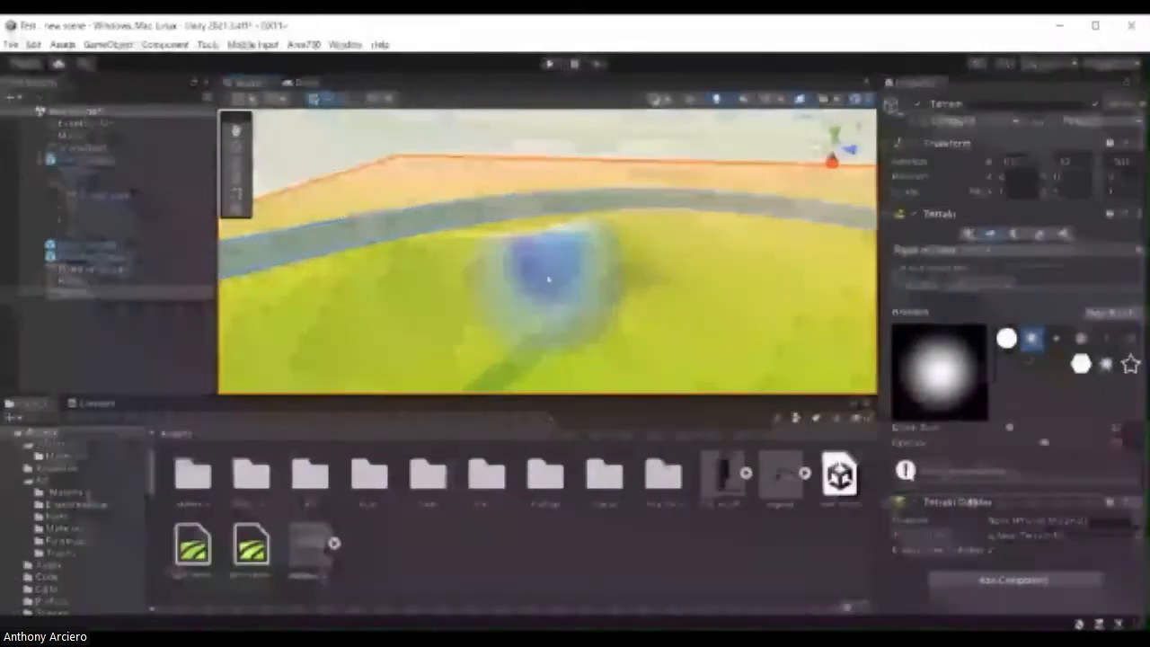
pyautogui.moveTo(662, 252); pyautogui.dragTo(762, 249)
pyautogui.click(680, 244)
pyautogui.click(699, 242)
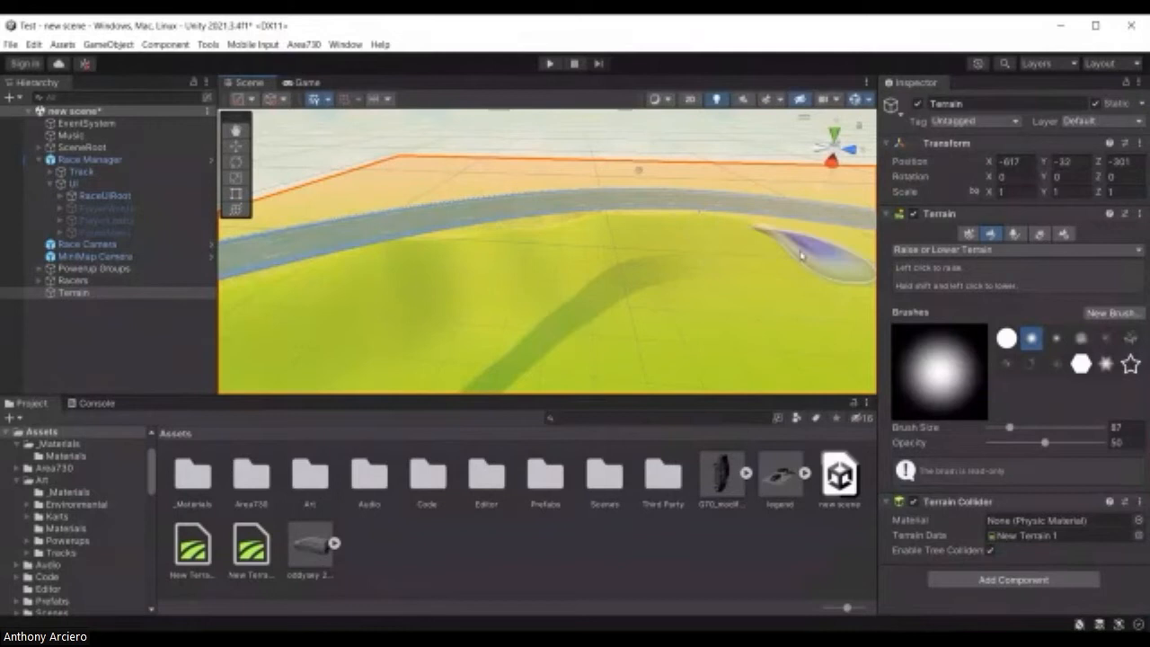
# Step: Build up the ridge near the track into taller, overlapping hills with repeated raise strokes
pyautogui.moveTo(762, 264)
pyautogui.mouseDown(button='right')
pyautogui.moveTo(710, 272)
pyautogui.moveTo(863, 253)
pyautogui.mouseUp(button='right')
pyautogui.moveTo(587, 256); pyautogui.dragTo(469, 274)
pyautogui.moveTo(414, 276); pyautogui.dragTo(385, 270, button='right')
pyautogui.moveTo(499, 288); pyautogui.dragTo(500, 285)
pyautogui.click(504, 280)
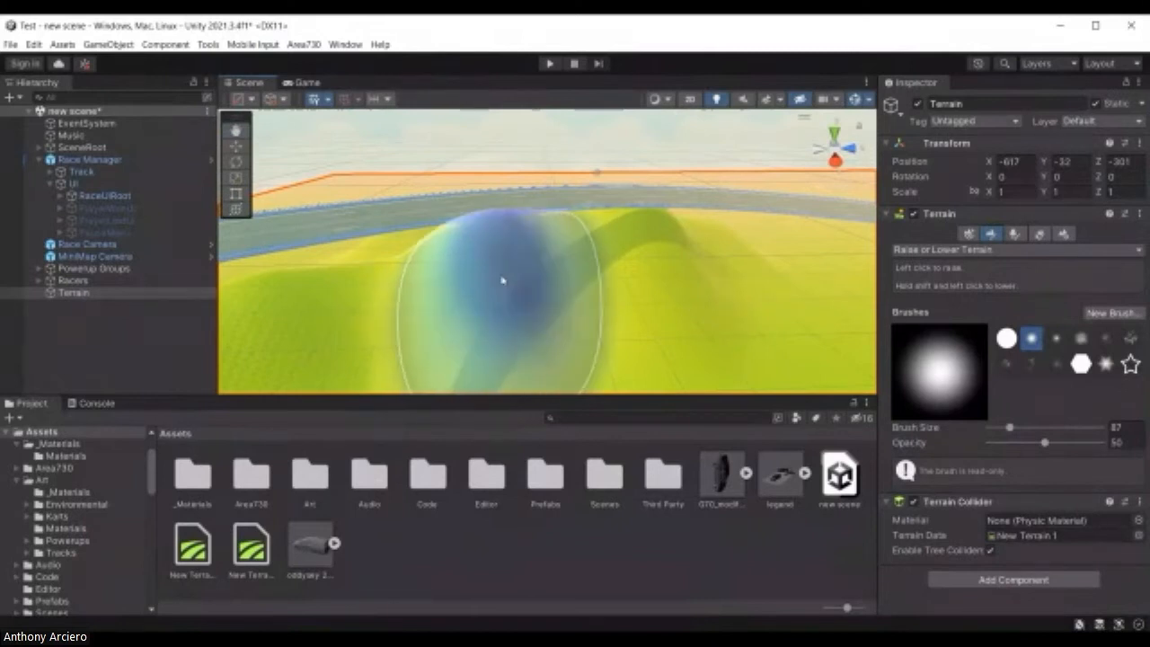
pyautogui.click(389, 298)
pyautogui.click(389, 299)
pyautogui.moveTo(388, 300); pyautogui.dragTo(311, 283, button='right')
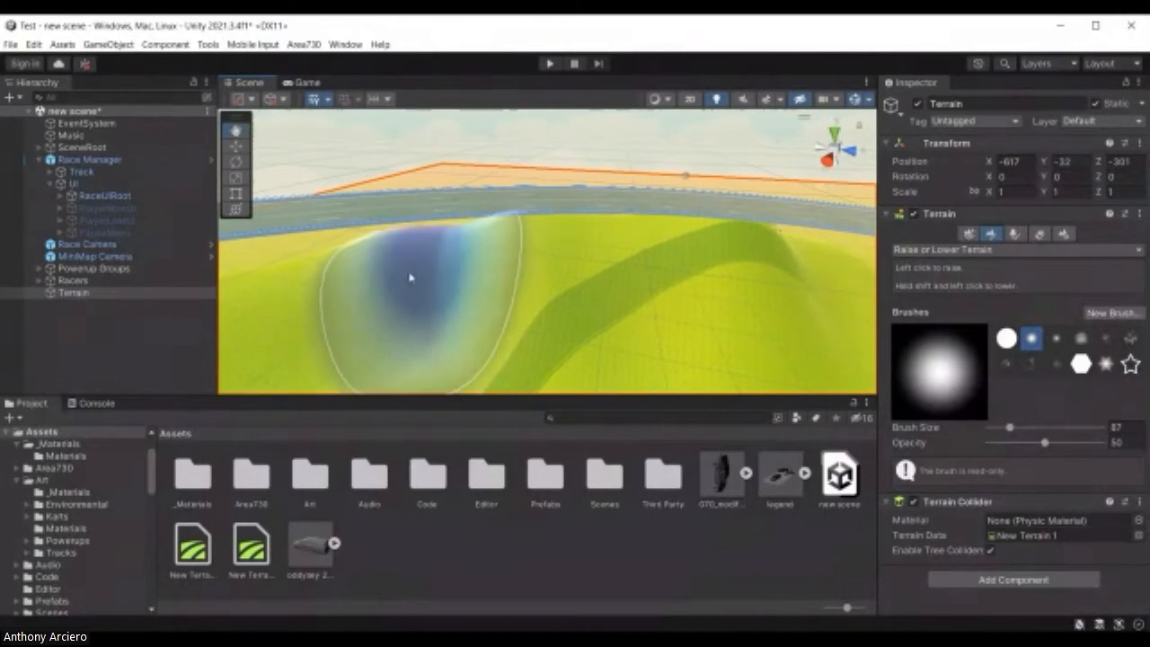
pyautogui.click(410, 277)
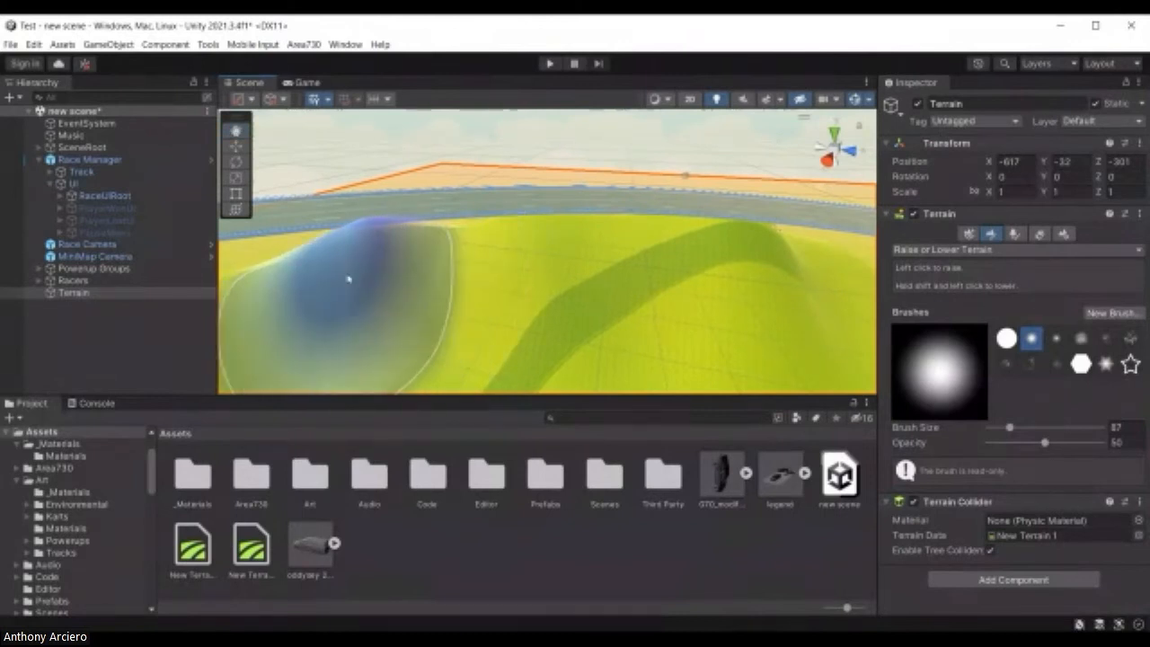
# Step: Reactivate the Raise or Lower Terrain tool and raise the hills further just below the elevated track
pyautogui.moveTo(529, 272)
pyautogui.mouseDown(button='right')
pyautogui.moveTo(390, 278)
pyautogui.moveTo(336, 252)
pyautogui.moveTo(450, 220)
pyautogui.moveTo(524, 251)
pyautogui.mouseUp(button='right')
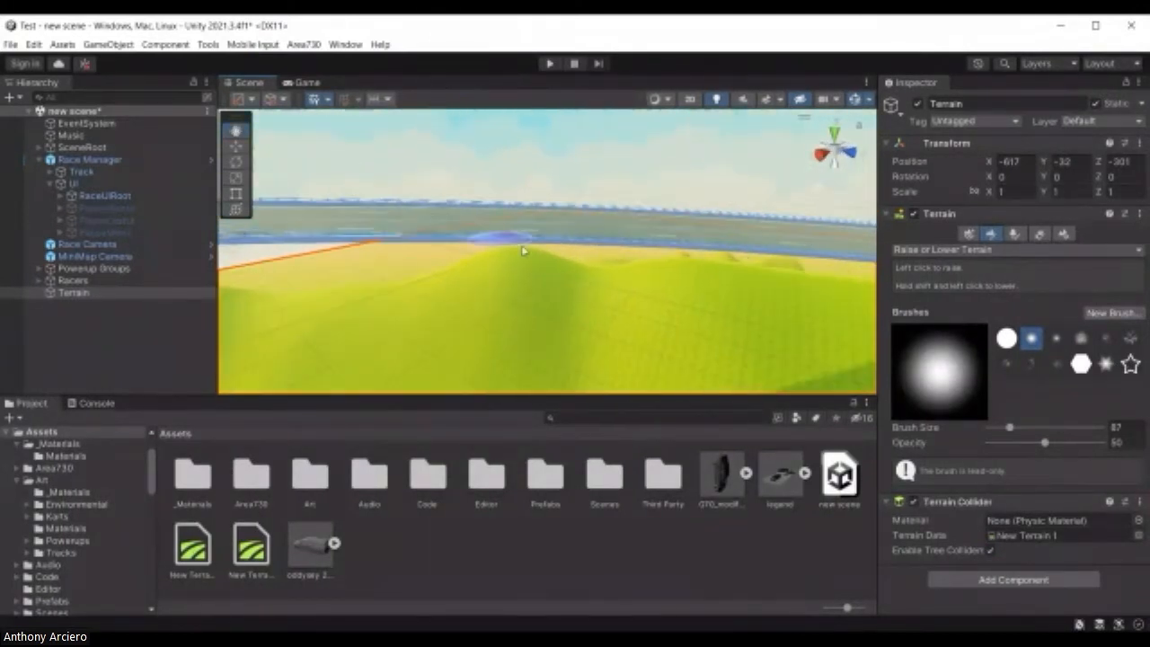
pyautogui.press('e')
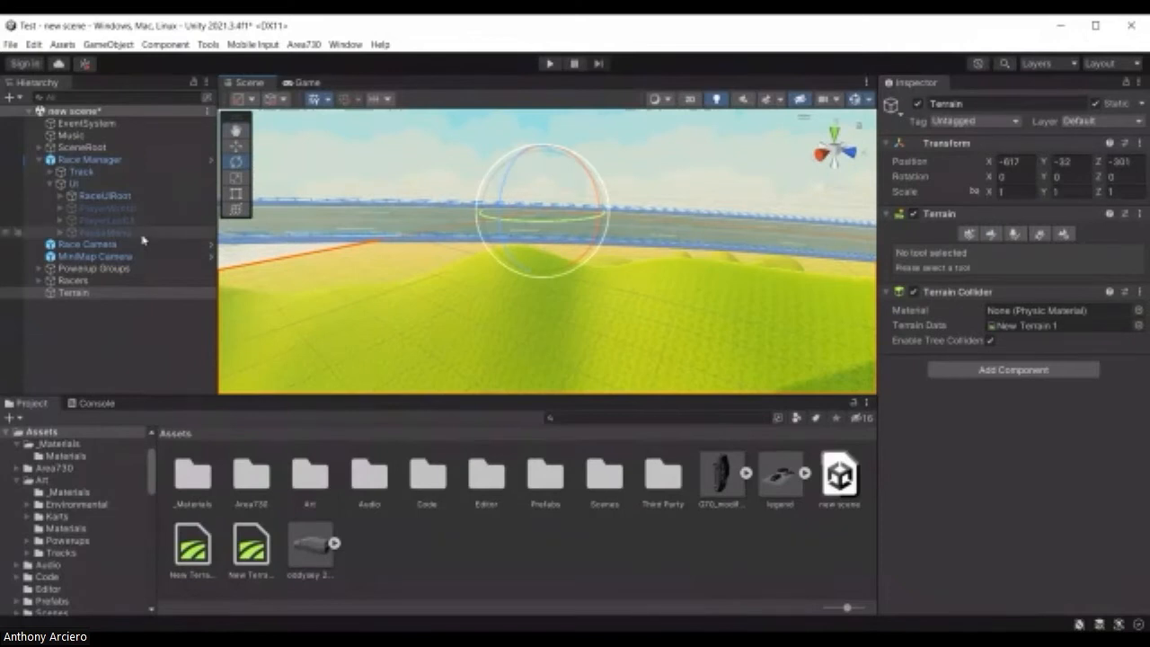
pyautogui.click(989, 235)
pyautogui.moveTo(606, 280); pyautogui.dragTo(589, 288, button='right')
pyautogui.moveTo(408, 299)
pyautogui.mouseDown()
pyautogui.moveTo(392, 314)
pyautogui.moveTo(496, 311)
pyautogui.moveTo(333, 290)
pyautogui.moveTo(265, 300)
pyautogui.mouseUp()
pyautogui.moveTo(401, 282)
pyautogui.mouseDown(button='right')
pyautogui.moveTo(464, 293)
pyautogui.moveTo(378, 278)
pyautogui.mouseUp(button='right')
pyautogui.press('w')
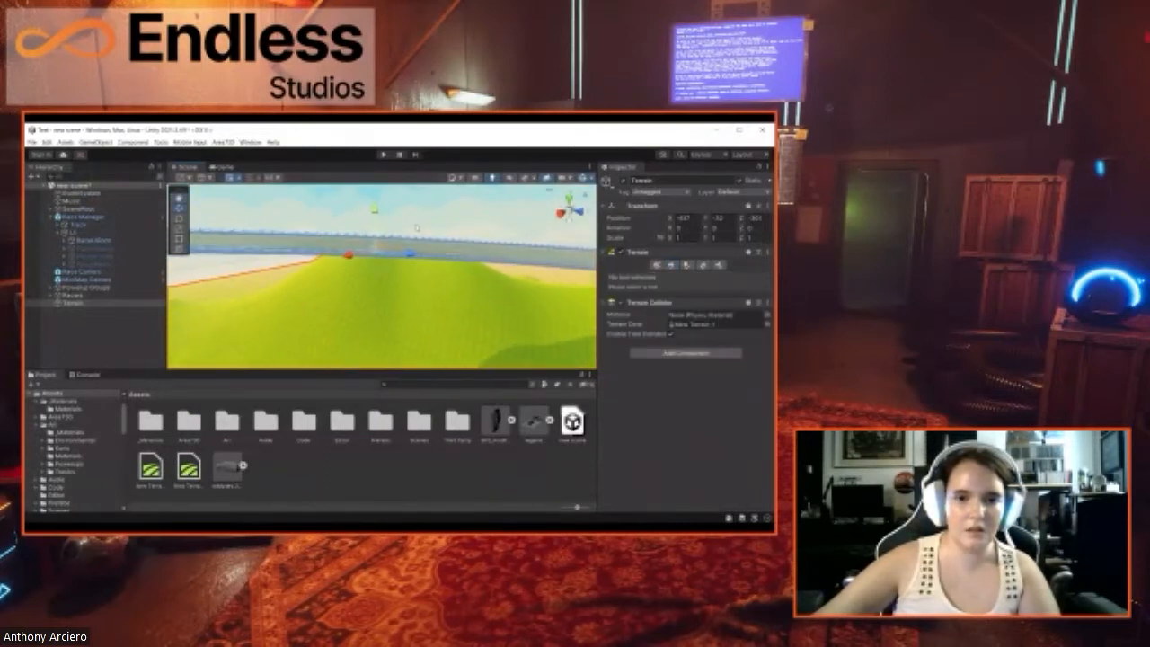
# Step: Reselect the Terrain, reactivate Raise or Lower Terrain, and raise the end of the hill ridge beside the track
pyautogui.click(417, 227)
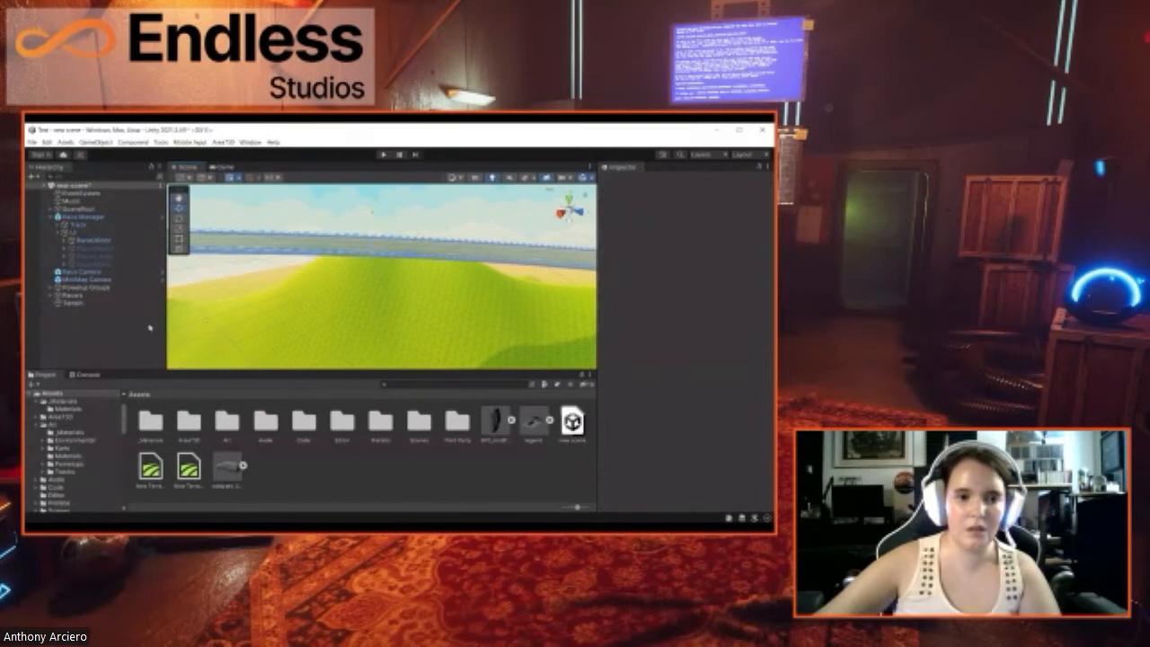
pyautogui.click(73, 303)
pyautogui.click(672, 266)
pyautogui.moveTo(386, 296)
pyautogui.mouseDown()
pyautogui.moveTo(300, 310)
pyautogui.moveTo(236, 303)
pyautogui.mouseUp()
pyautogui.moveTo(298, 297); pyautogui.dragTo(219, 296, button='right')
pyautogui.moveTo(219, 296)
pyautogui.mouseDown()
pyautogui.moveTo(257, 270)
pyautogui.moveTo(326, 295)
pyautogui.moveTo(313, 292)
pyautogui.mouseUp()
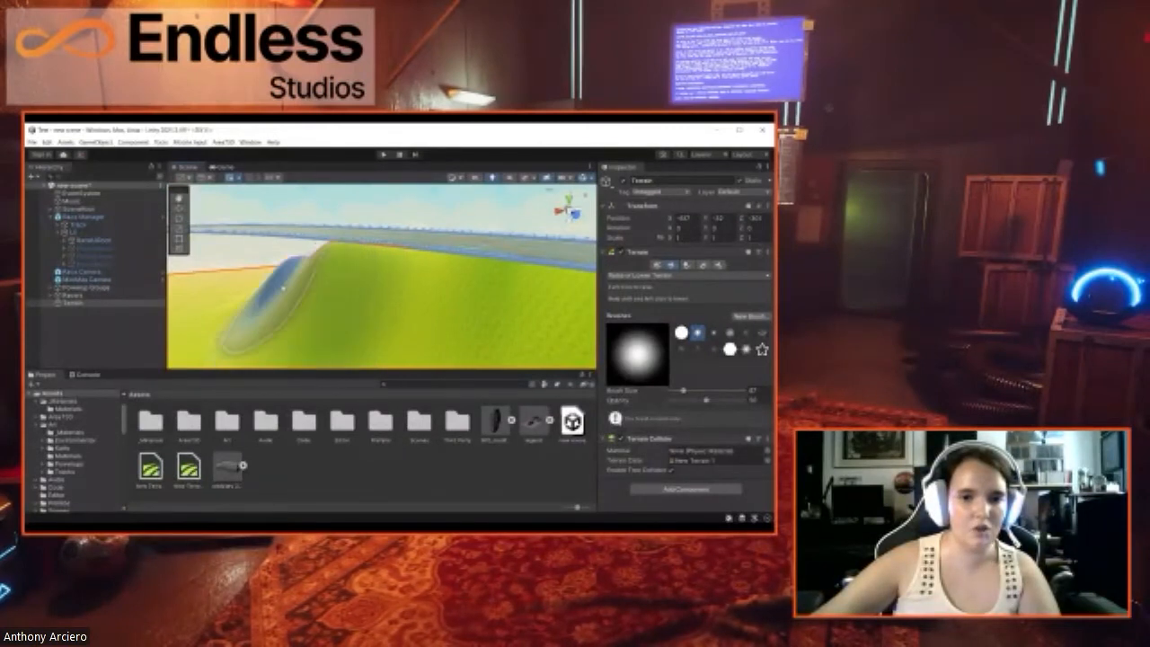
pyautogui.moveTo(282, 286)
pyautogui.mouseDown()
pyautogui.moveTo(261, 301)
pyautogui.moveTo(243, 290)
pyautogui.mouseUp()
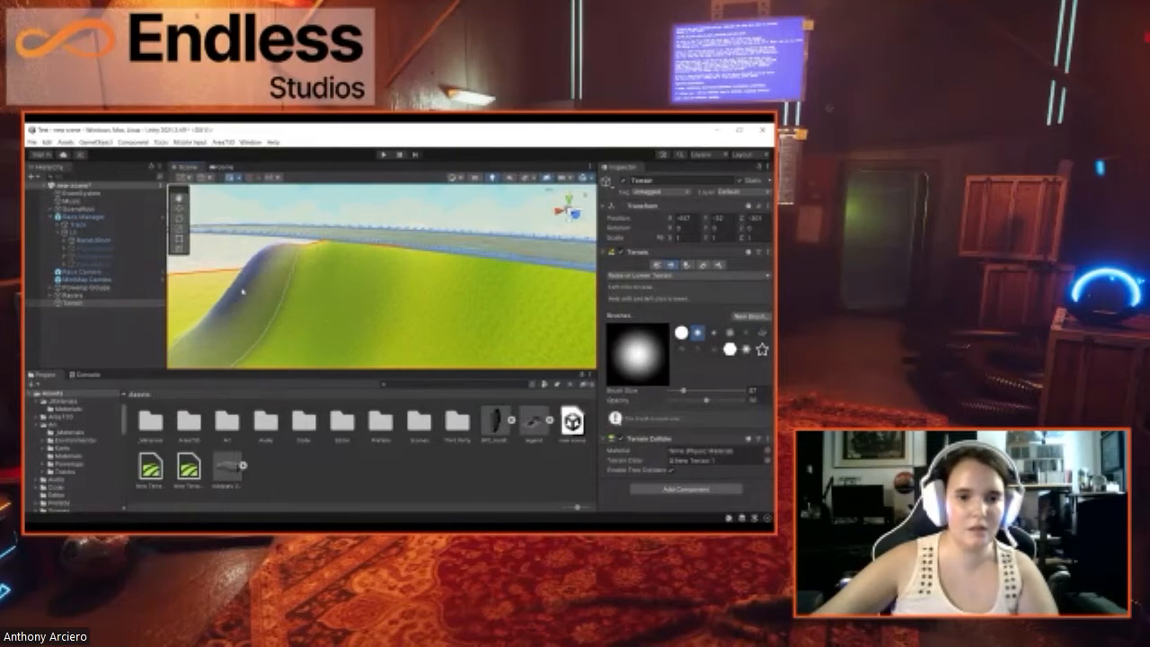
# Step: Continue raising broad hills with the soft round brush along the ridge and its far slope below the track
pyautogui.moveTo(370, 290); pyautogui.dragTo(573, 289, button='right')
pyautogui.moveTo(465, 300); pyautogui.dragTo(462, 301)
pyautogui.moveTo(441, 300); pyautogui.dragTo(530, 292, button='right')
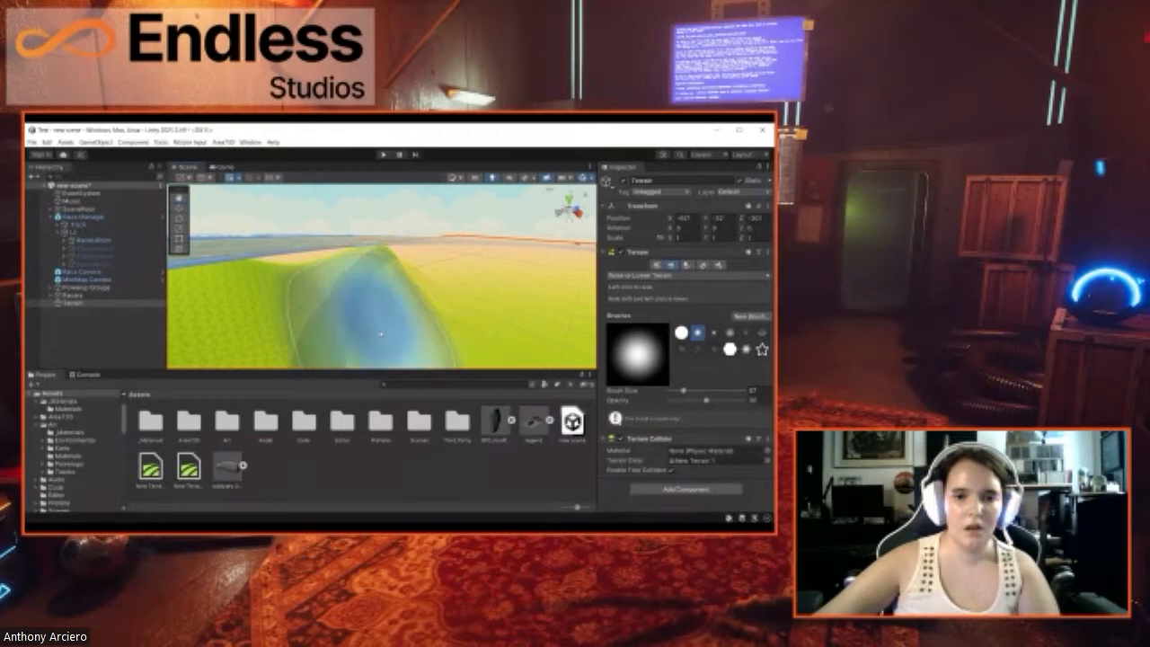
pyautogui.moveTo(354, 337)
pyautogui.mouseDown(button='right')
pyautogui.moveTo(297, 349)
pyautogui.moveTo(310, 344)
pyautogui.mouseUp(button='right')
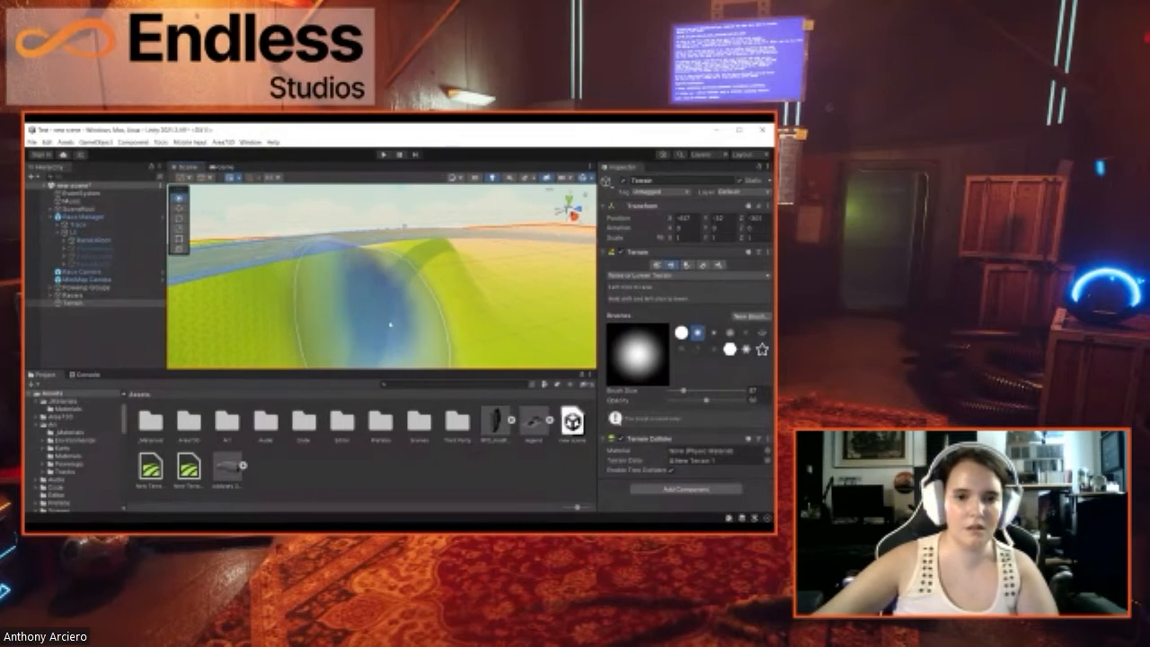
pyautogui.moveTo(352, 324); pyautogui.dragTo(297, 318, button='right')
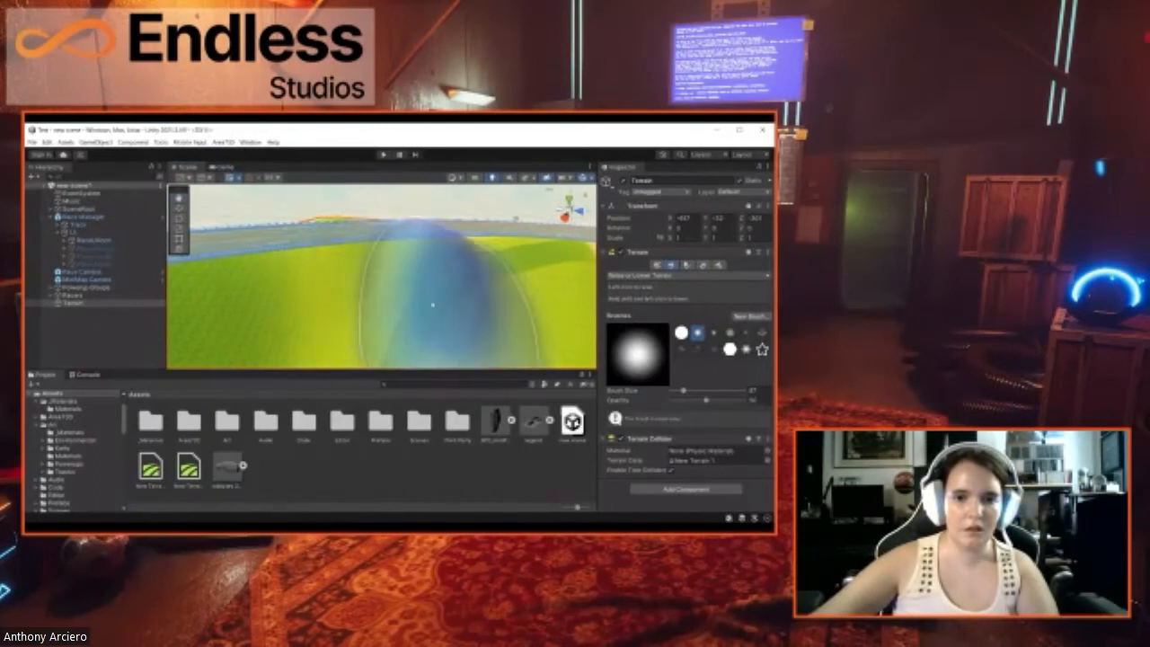
pyautogui.moveTo(428, 303); pyautogui.dragTo(290, 303, button='right')
pyautogui.moveTo(372, 311)
pyautogui.mouseDown(button='right')
pyautogui.moveTo(433, 299)
pyautogui.moveTo(257, 297)
pyautogui.moveTo(570, 300)
pyautogui.moveTo(480, 288)
pyautogui.moveTo(407, 198)
pyautogui.mouseUp(button='right')
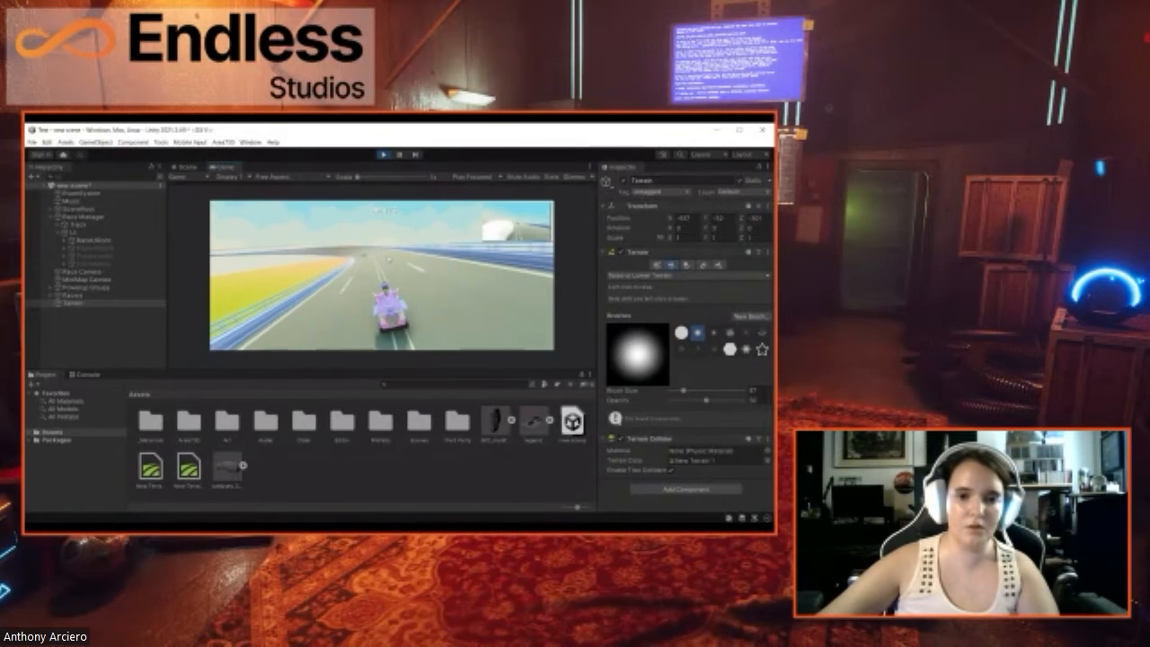
# Step: Stop the play test and raise uneven hills near the track with the cloudy, irregular-edged brush
pyautogui.click(386, 155)
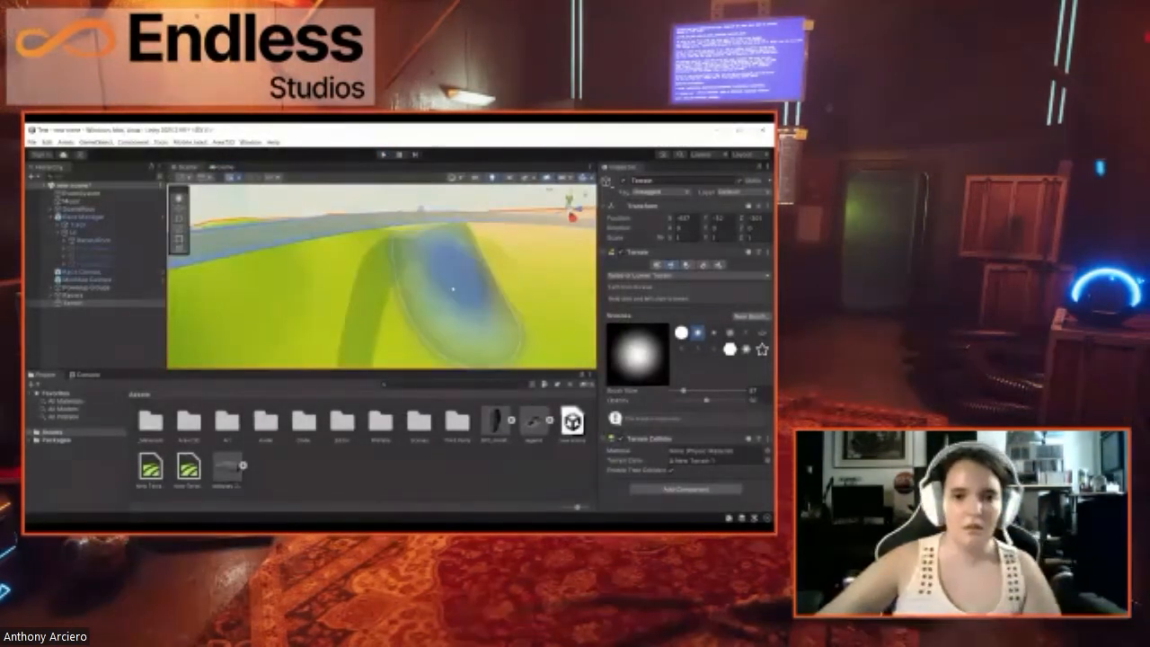
pyautogui.moveTo(332, 272); pyautogui.dragTo(207, 271, button='right')
pyautogui.moveTo(452, 280)
pyautogui.mouseDown(button='right')
pyautogui.moveTo(384, 272)
pyautogui.moveTo(495, 282)
pyautogui.mouseUp(button='right')
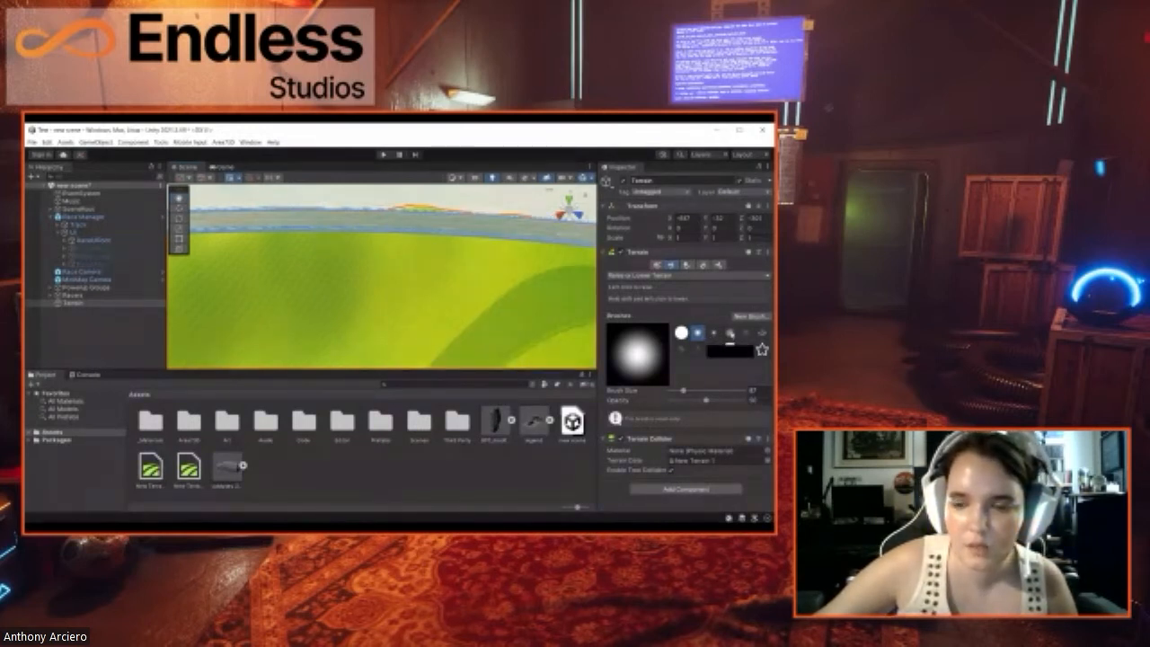
pyautogui.click(730, 332)
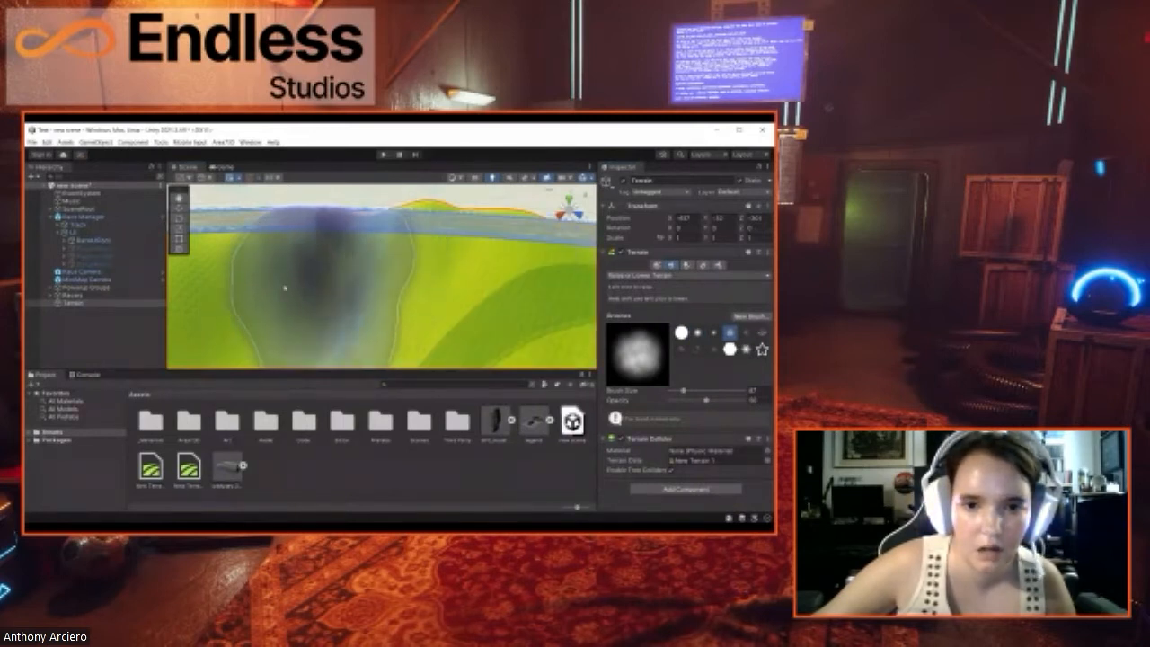
pyautogui.moveTo(368, 290)
pyautogui.mouseDown()
pyautogui.moveTo(308, 282)
pyautogui.moveTo(286, 323)
pyautogui.mouseUp()
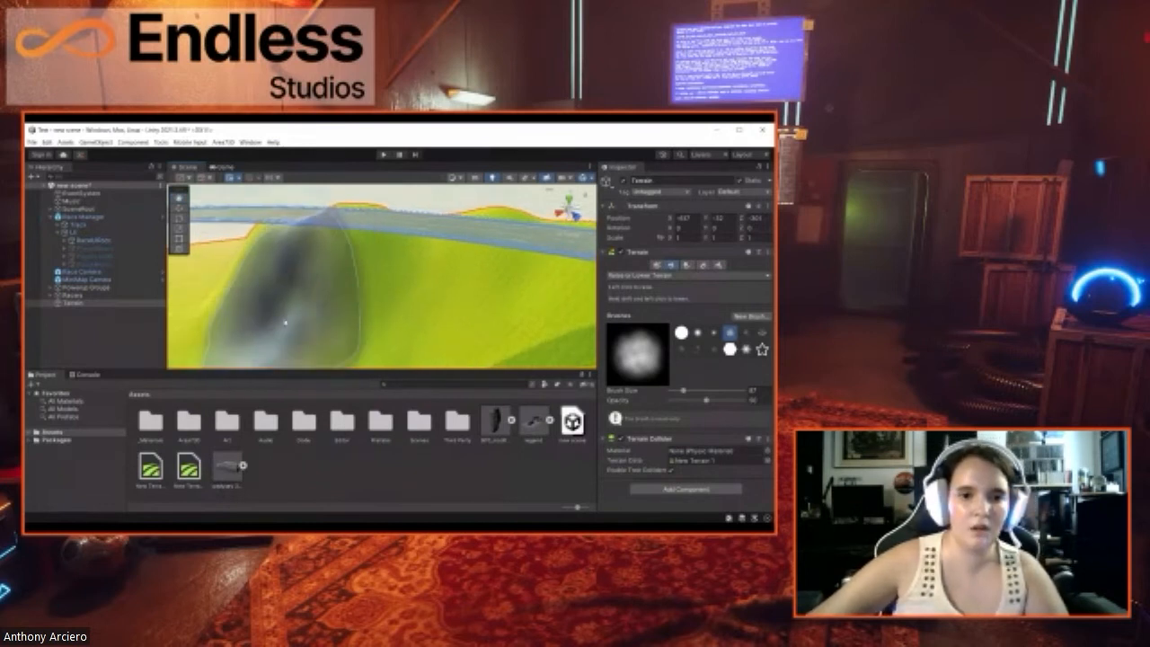
pyautogui.moveTo(404, 302)
pyautogui.mouseDown(button='right')
pyautogui.moveTo(571, 315)
pyautogui.moveTo(603, 300)
pyautogui.mouseUp(button='right')
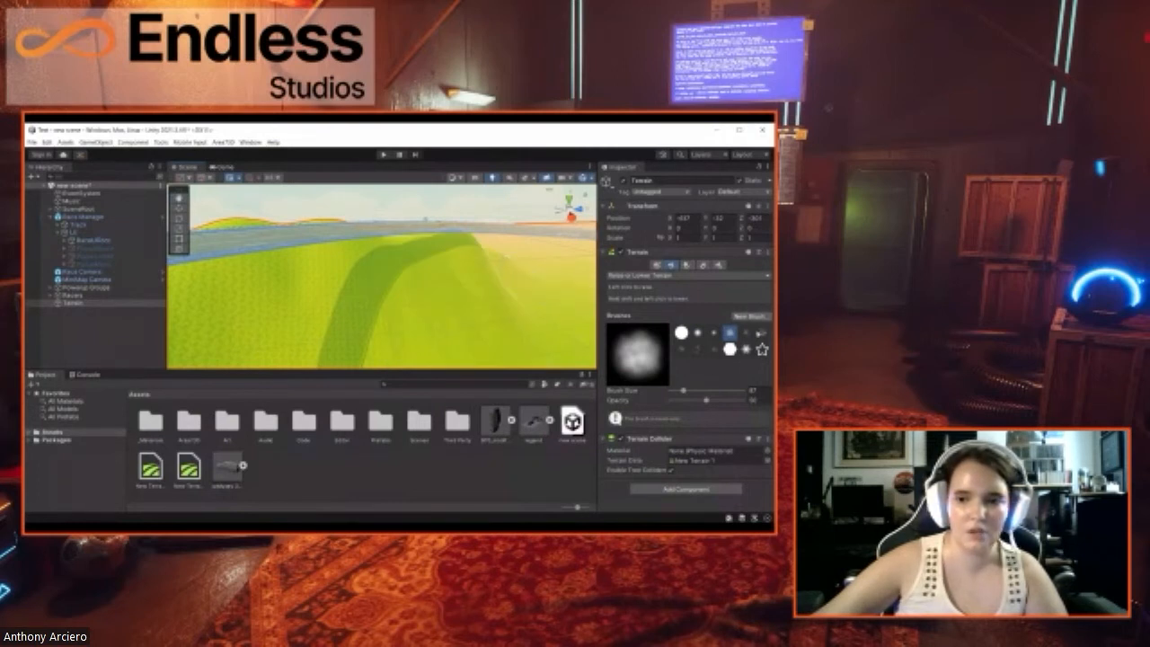
# Step: Raise small, rough bumps on the ground at the foot of the hills with the mottled noise brush
pyautogui.click(763, 334)
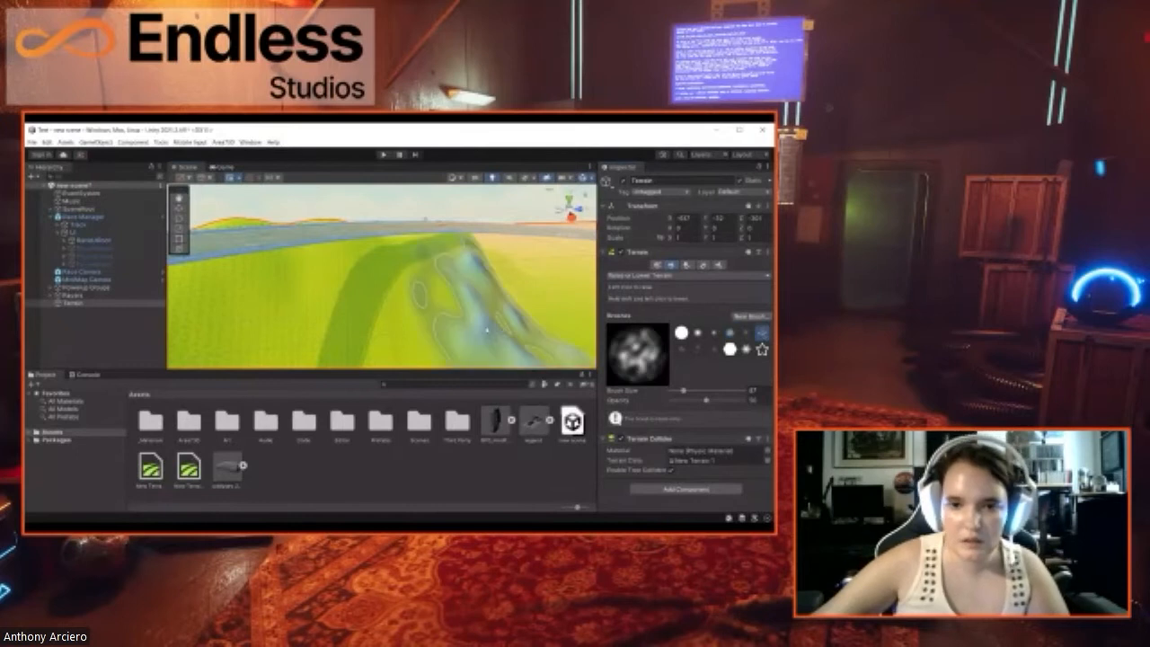
pyautogui.moveTo(524, 317)
pyautogui.mouseDown(button='right')
pyautogui.moveTo(429, 321)
pyautogui.moveTo(371, 342)
pyautogui.moveTo(367, 323)
pyautogui.moveTo(241, 308)
pyautogui.mouseUp(button='right')
pyautogui.moveTo(366, 294)
pyautogui.mouseDown(button='right')
pyautogui.moveTo(372, 332)
pyautogui.moveTo(293, 336)
pyautogui.mouseUp(button='right')
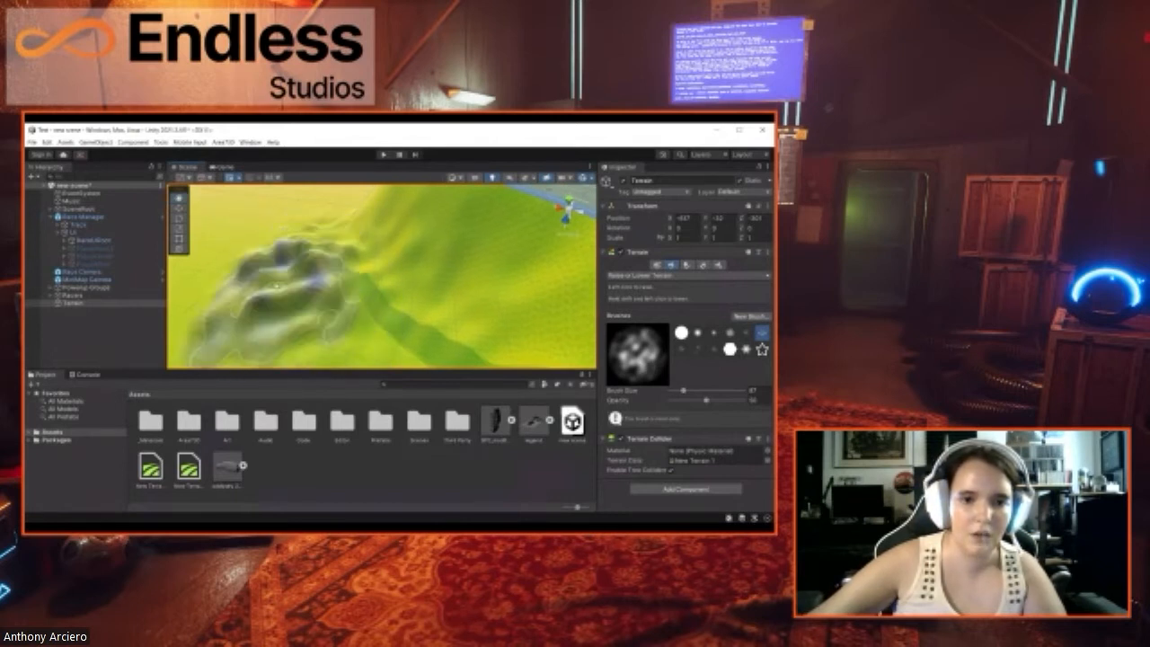
pyautogui.moveTo(307, 280)
pyautogui.mouseDown(button='right')
pyautogui.moveTo(379, 290)
pyautogui.moveTo(250, 300)
pyautogui.mouseUp(button='right')
pyautogui.moveTo(435, 279); pyautogui.dragTo(212, 269, button='right')
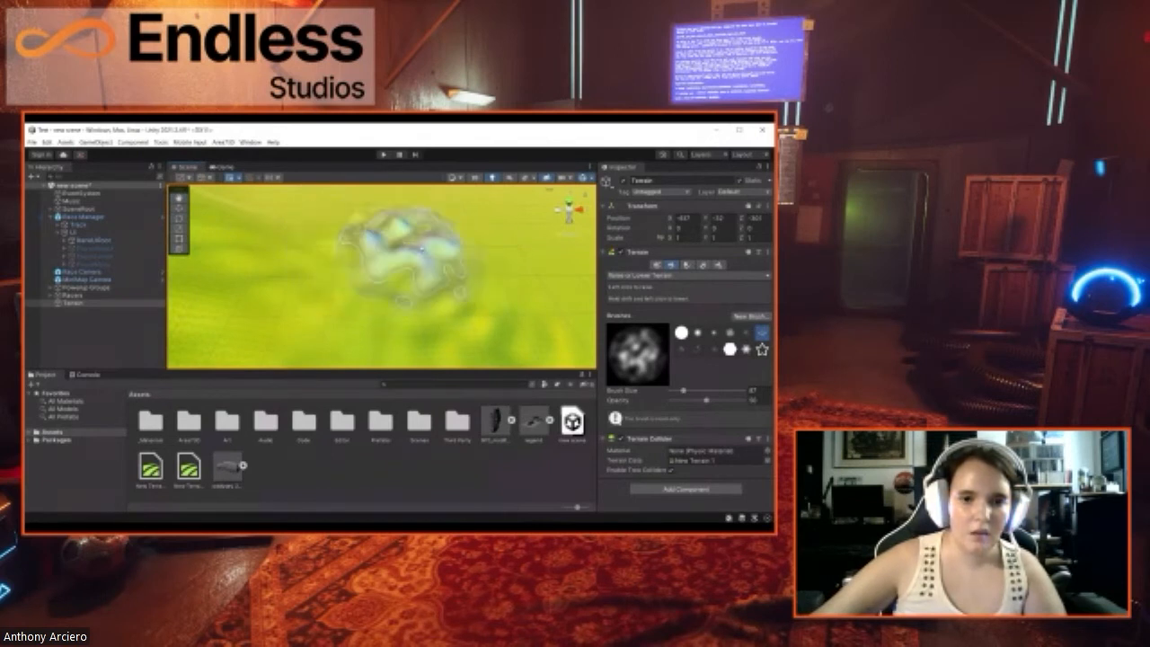
pyautogui.moveTo(426, 248); pyautogui.dragTo(519, 205, button='right')
pyautogui.moveTo(469, 241); pyautogui.dragTo(502, 216, button='right')
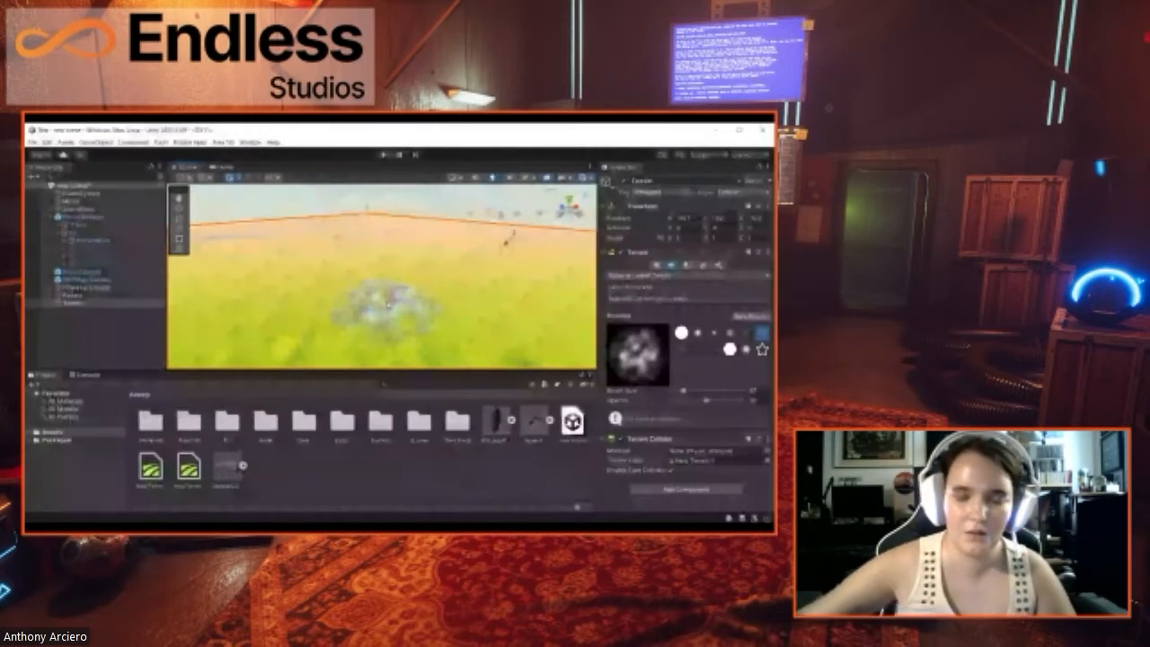
pyautogui.moveTo(456, 298); pyautogui.dragTo(287, 310, button='right')
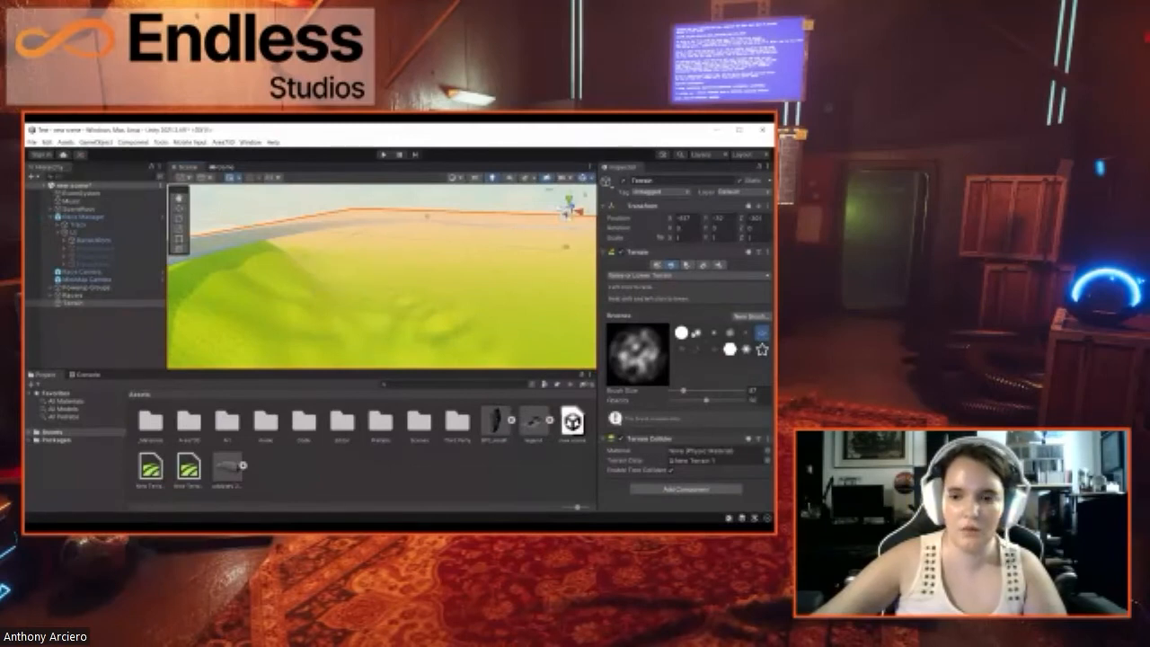
# Step: Return to the soft round brush and raise more hills where the ridge slopes down to the bumpy ground
pyautogui.click(697, 333)
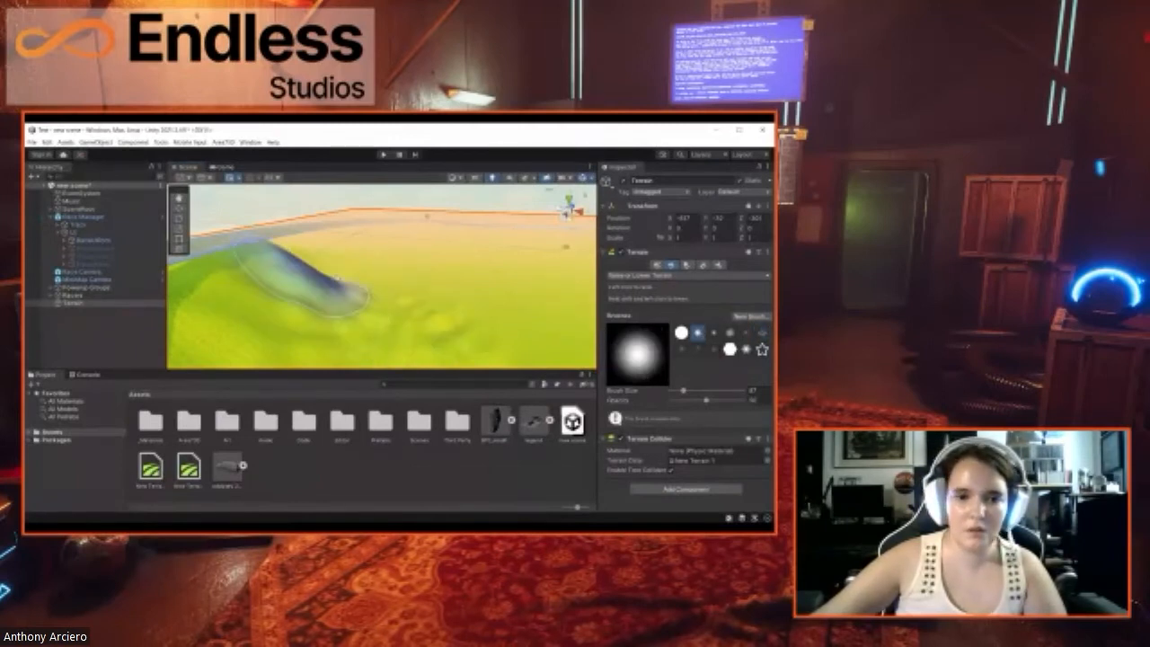
pyautogui.moveTo(337, 278); pyautogui.dragTo(328, 249)
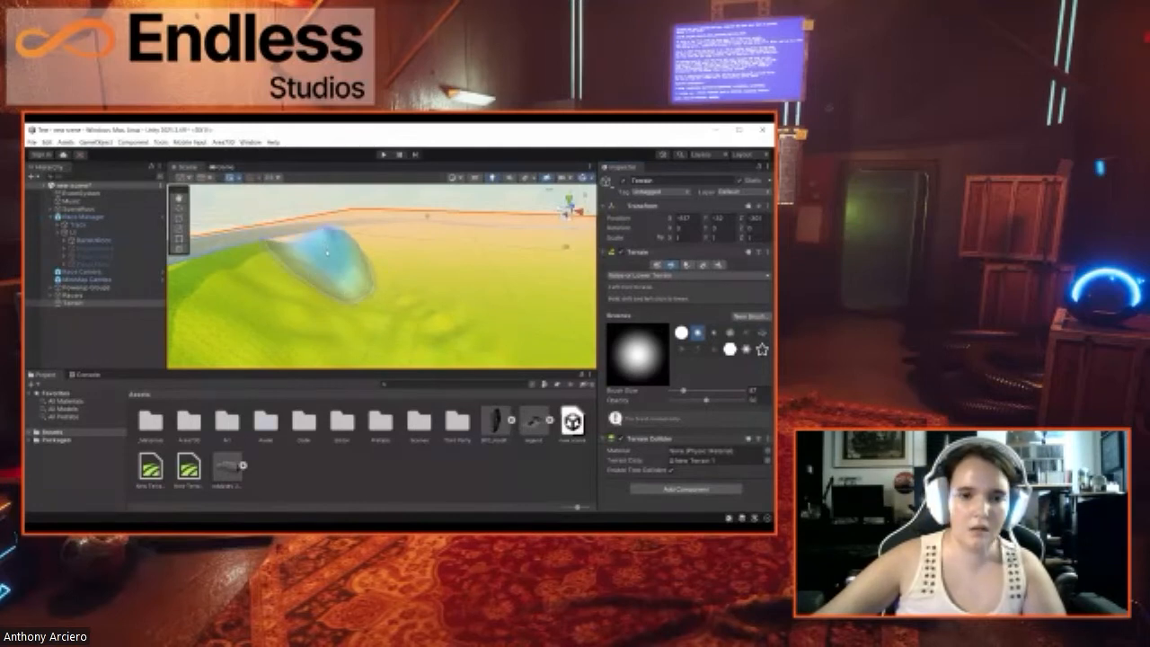
pyautogui.moveTo(380, 258)
pyautogui.keyDown('alt'); pyautogui.mouseDown(button='right')
pyautogui.moveTo(374, 240)
pyautogui.moveTo(279, 270)
pyautogui.moveTo(365, 264)
pyautogui.moveTo(353, 218)
pyautogui.moveTo(283, 230)
pyautogui.moveTo(373, 274)
pyautogui.mouseUp(button='right'); pyautogui.keyUp('alt')
pyautogui.moveTo(393, 300)
pyautogui.mouseDown()
pyautogui.moveTo(367, 283)
pyautogui.moveTo(409, 313)
pyautogui.moveTo(323, 292)
pyautogui.moveTo(364, 279)
pyautogui.mouseUp()
pyautogui.moveTo(364, 279)
pyautogui.mouseDown(button='right')
pyautogui.moveTo(351, 302)
pyautogui.moveTo(446, 288)
pyautogui.mouseUp(button='right')
pyautogui.press('q')
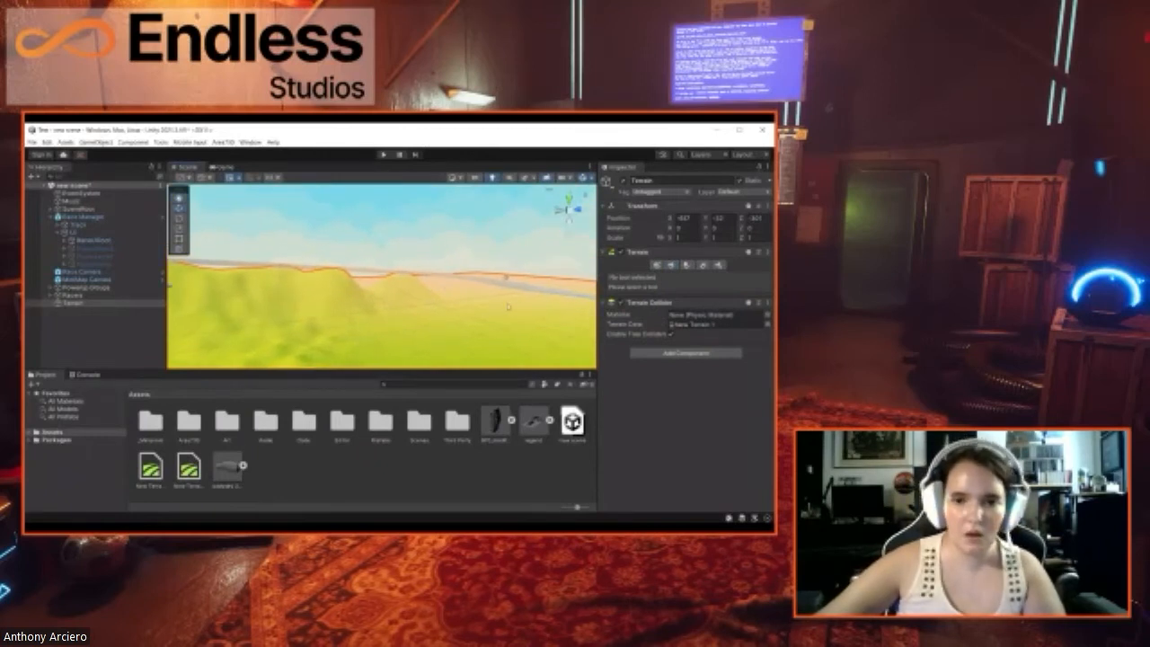
# Step: Reactivate Raise or Lower Terrain and build up tall, overlapping peaks in the gap along the trackside ridge
pyautogui.click(672, 266)
pyautogui.moveTo(387, 308)
pyautogui.mouseDown(button='right')
pyautogui.moveTo(422, 300)
pyautogui.moveTo(333, 320)
pyautogui.mouseUp(button='right')
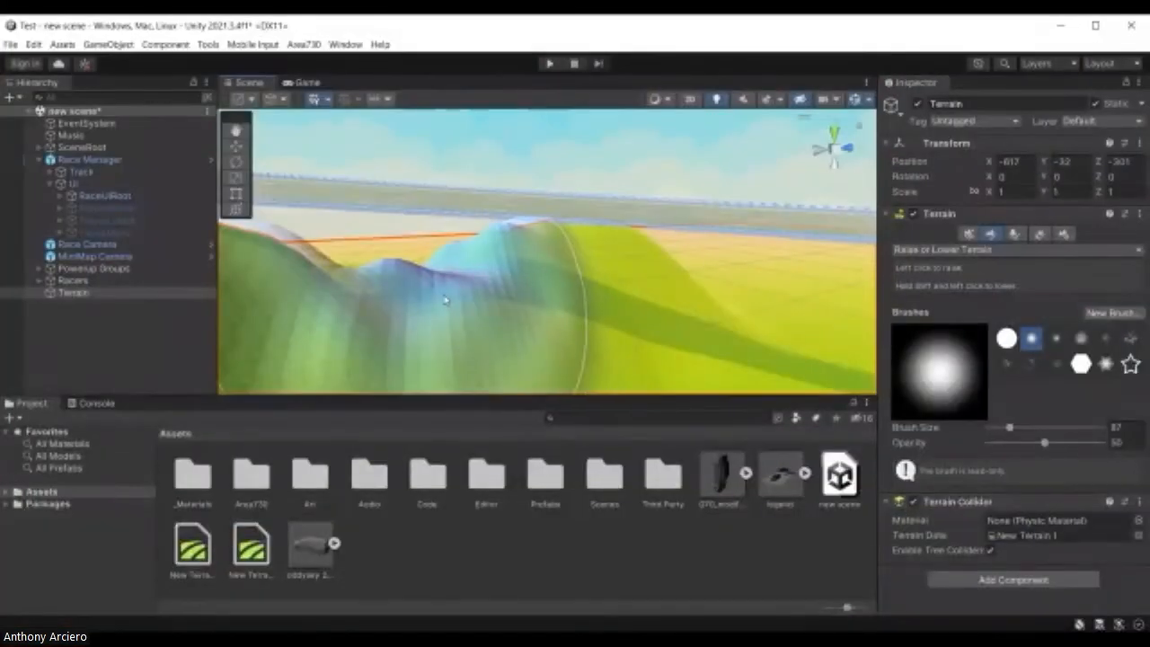
pyautogui.moveTo(315, 309); pyautogui.dragTo(431, 310)
pyautogui.moveTo(623, 302); pyautogui.dragTo(506, 321, button='right')
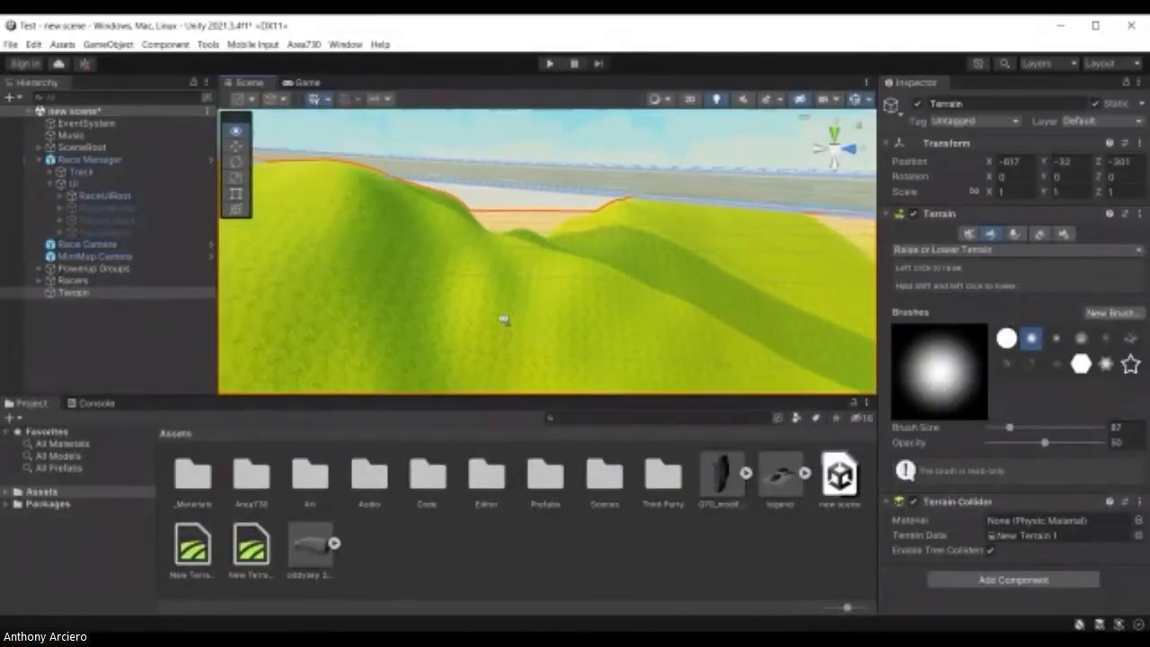
pyautogui.scroll(-5, 634, 300)
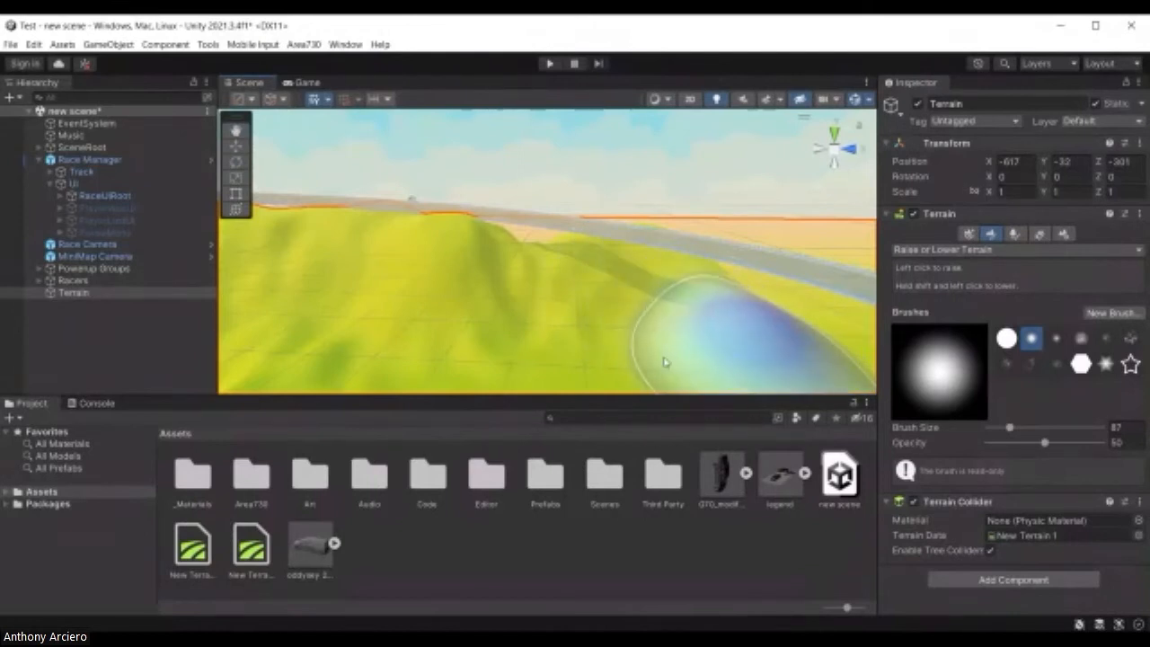
# Step: Try the solid round brush on the flat open ground beyond the hills
pyautogui.moveTo(706, 315)
pyautogui.mouseDown(button='right')
pyautogui.moveTo(385, 318)
pyautogui.moveTo(300, 261)
pyautogui.moveTo(437, 296)
pyautogui.mouseUp(button='right')
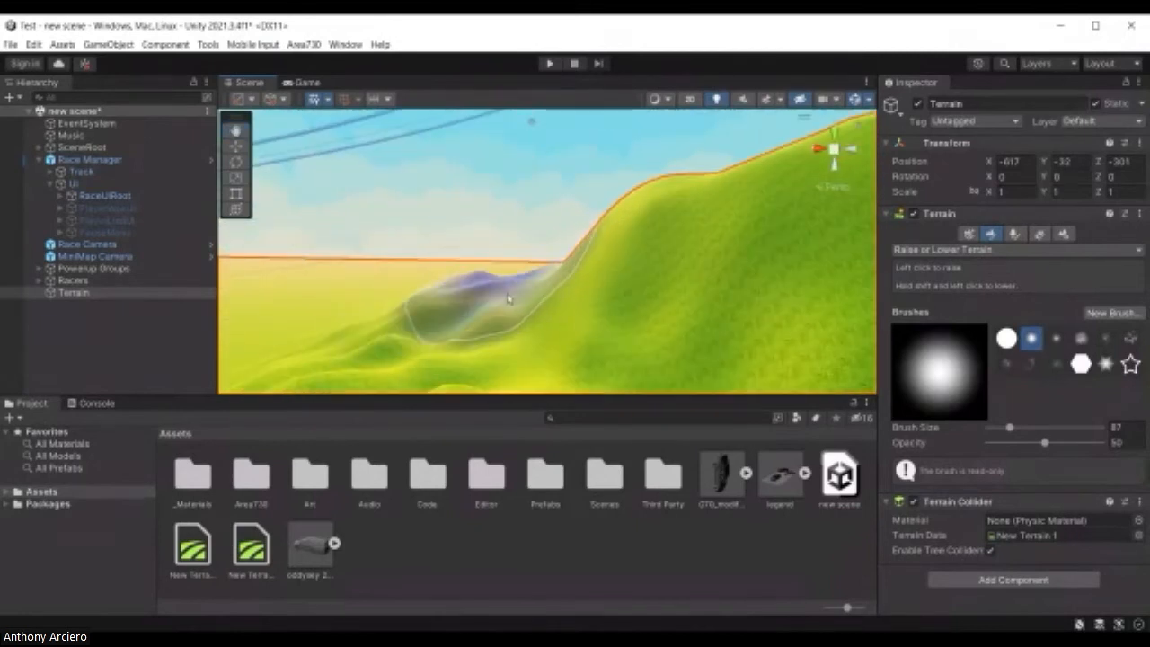
pyautogui.moveTo(478, 311)
pyautogui.mouseDown(button='right')
pyautogui.moveTo(424, 300)
pyautogui.moveTo(468, 302)
pyautogui.mouseUp(button='right')
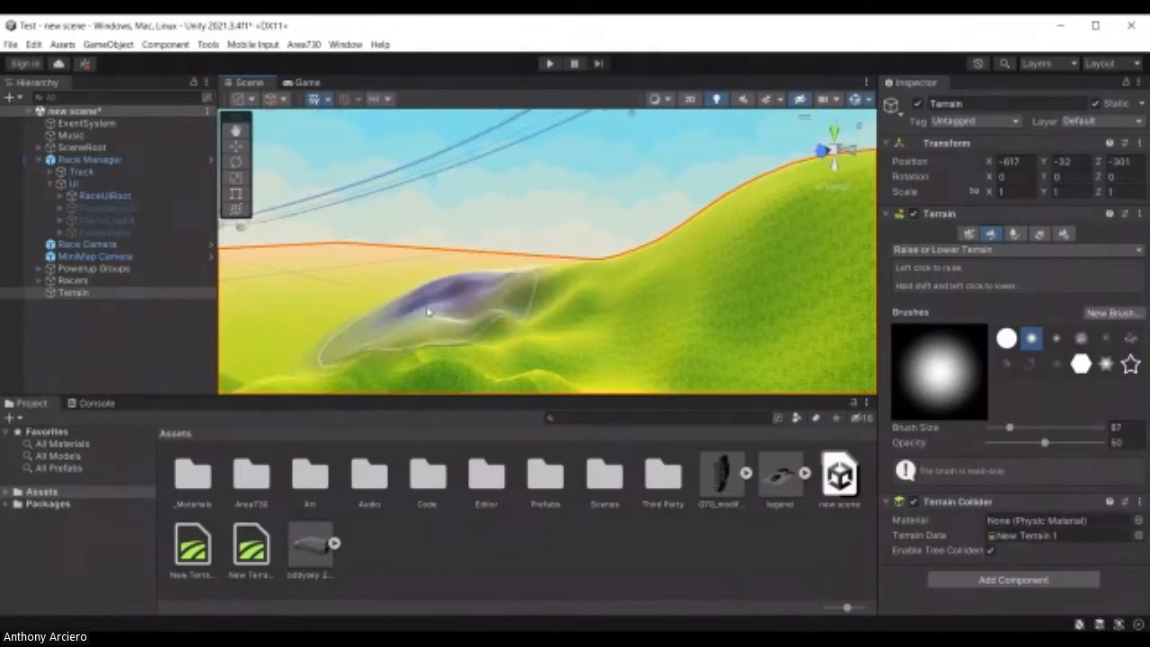
pyautogui.moveTo(521, 295)
pyautogui.mouseDown(button='right')
pyautogui.moveTo(534, 295)
pyautogui.moveTo(362, 231)
pyautogui.moveTo(506, 327)
pyautogui.moveTo(528, 376)
pyautogui.mouseUp(button='right')
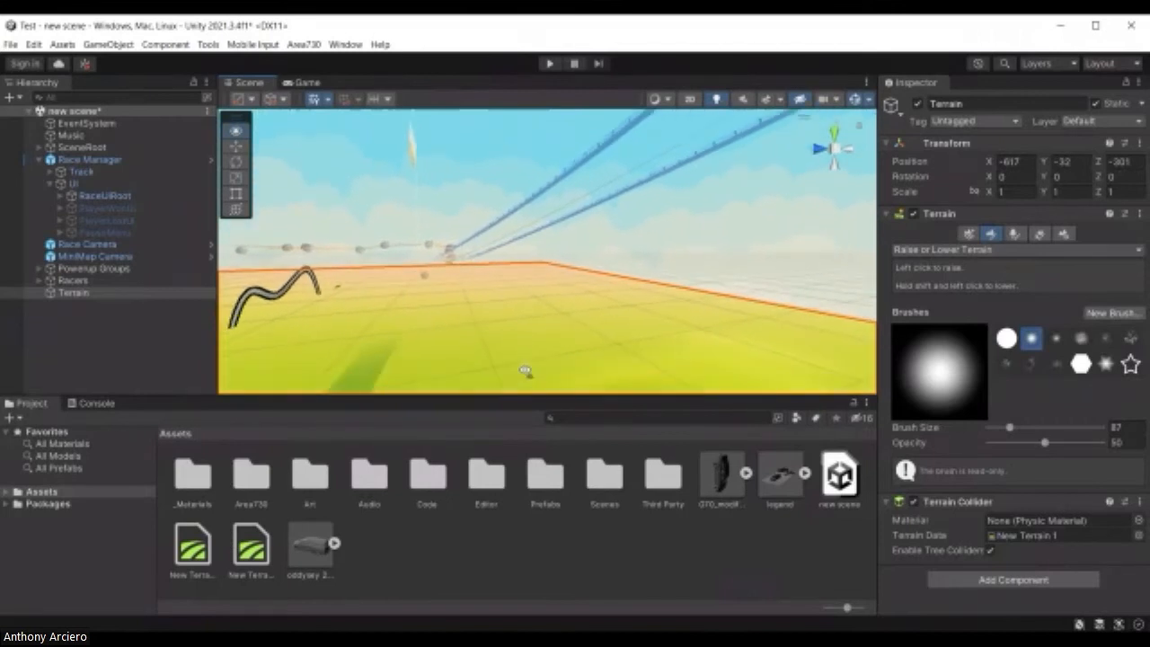
pyautogui.click(1007, 338)
pyautogui.click(546, 319)
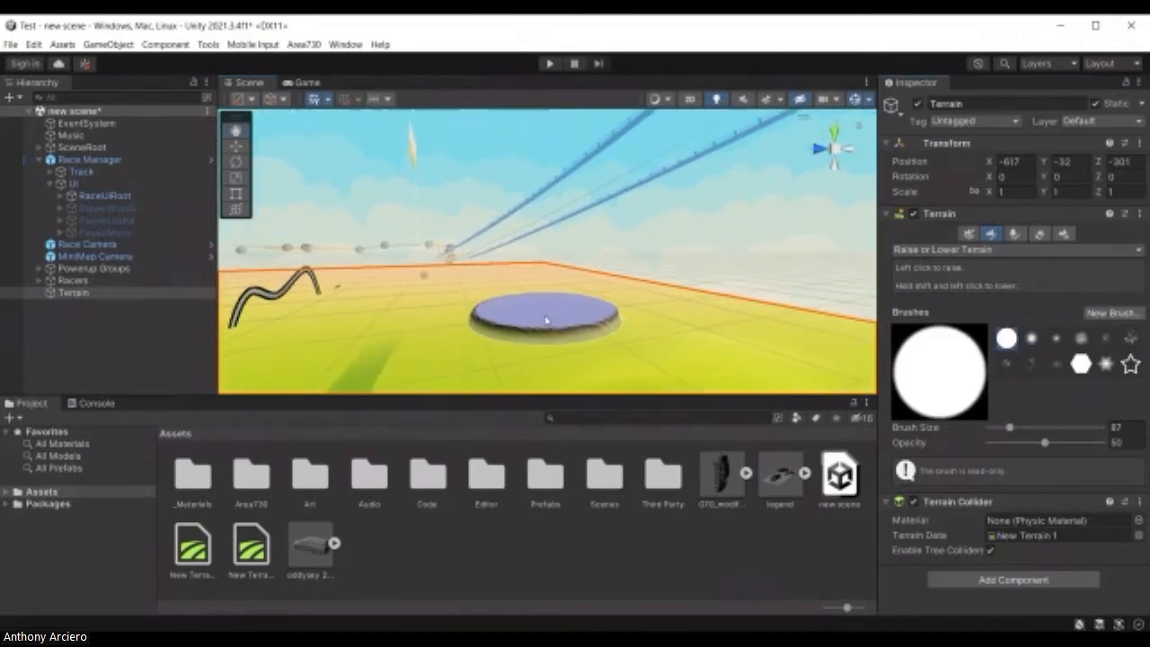
pyautogui.scroll(-3, 545, 319)
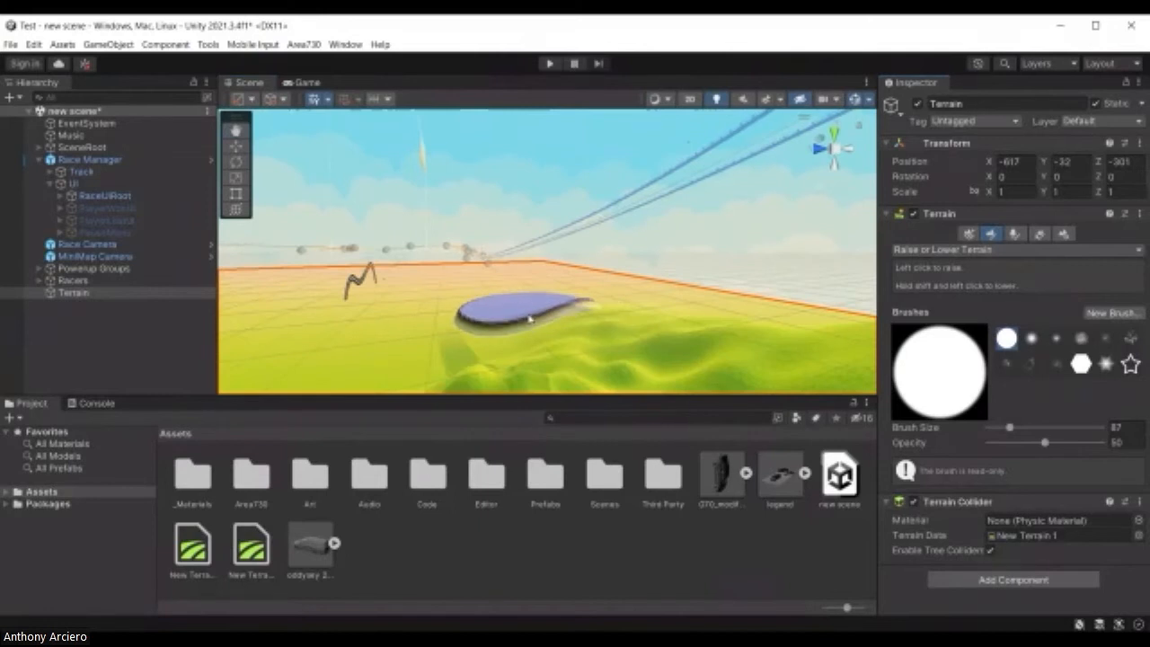
pyautogui.scroll(3, 536, 319)
pyautogui.moveTo(537, 319); pyautogui.dragTo(543, 356, button='right')
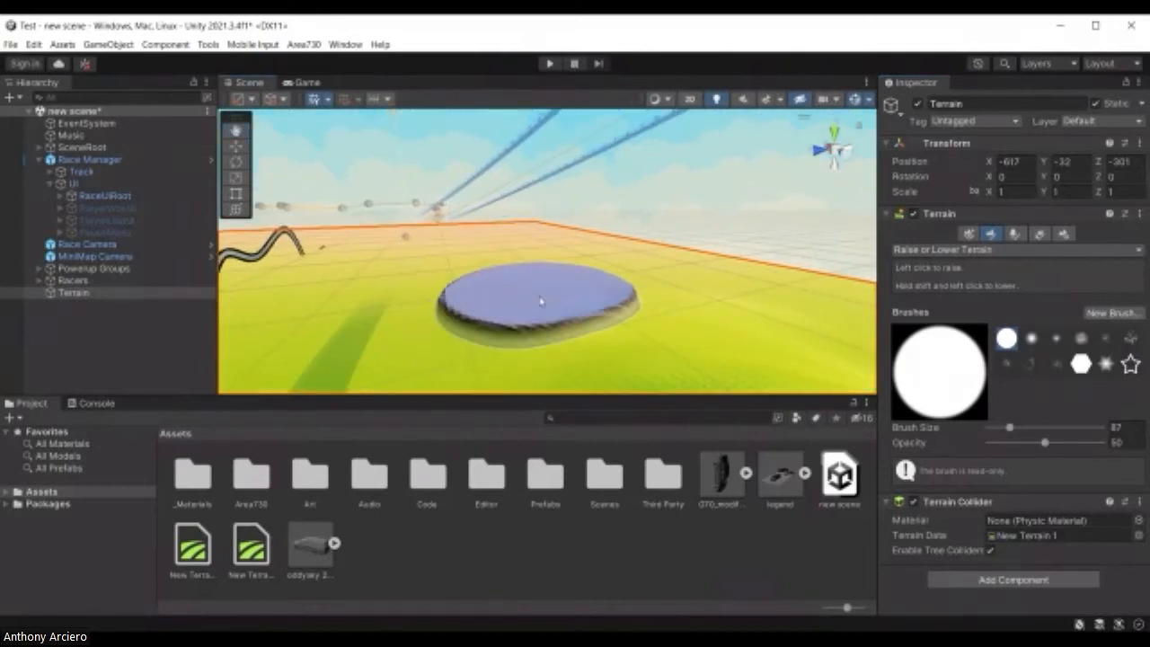
pyautogui.click(1032, 338)
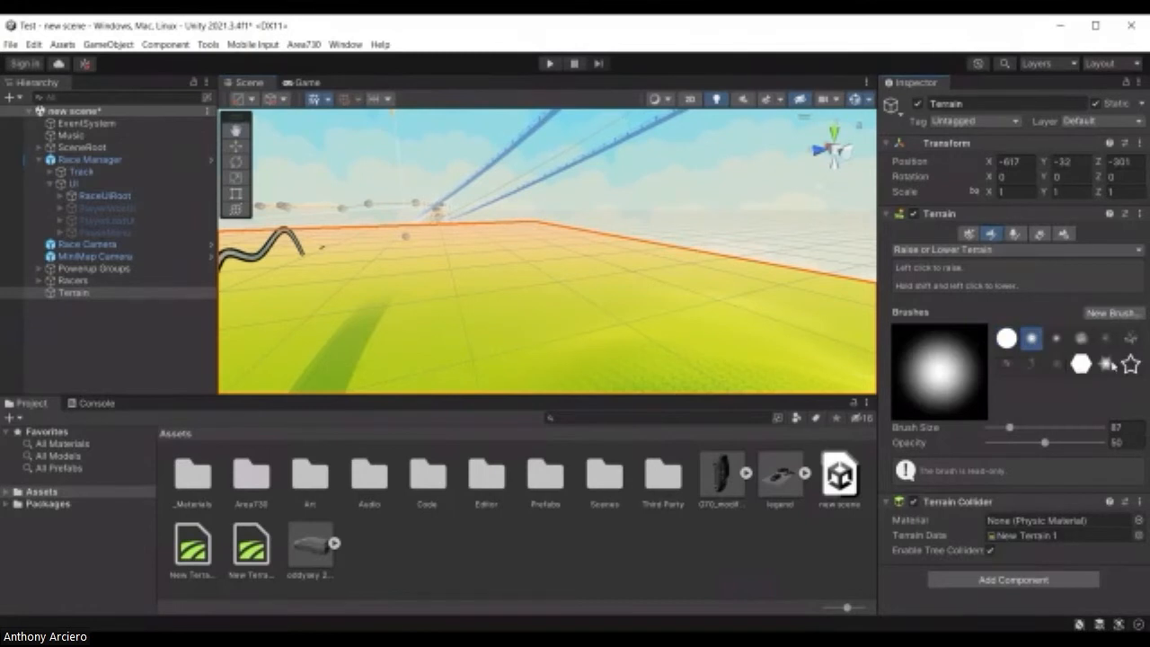
# Step: Raise a wide expanse of small, irregular hills across the flat open ground with the mottled noise brush
pyautogui.click(1130, 337)
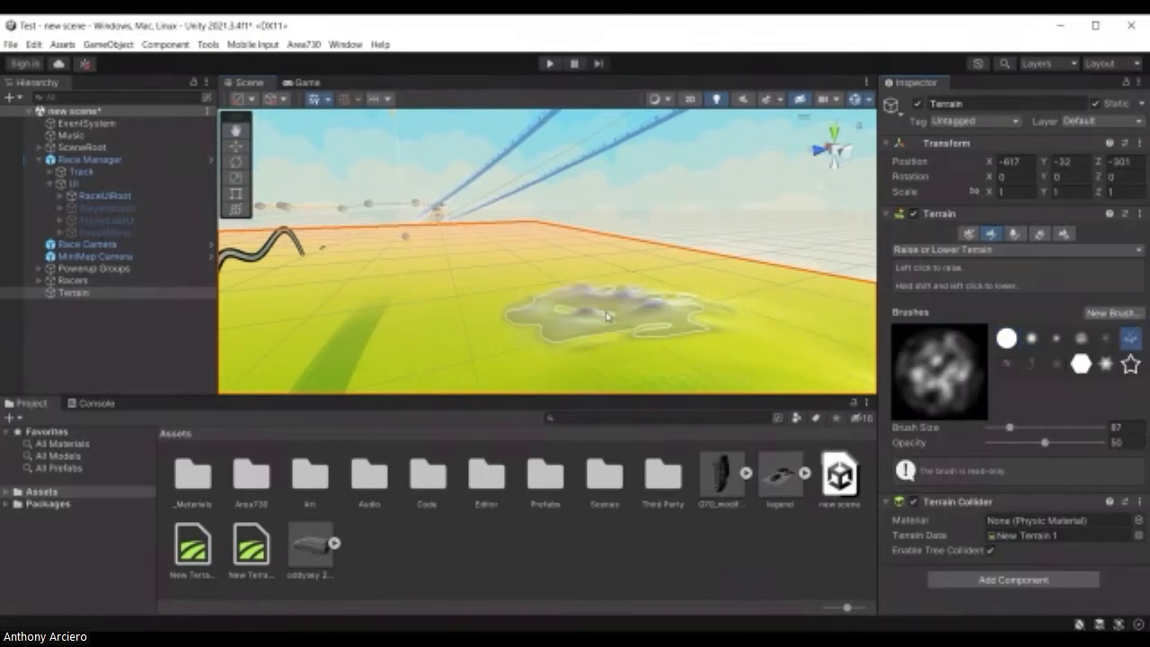
pyautogui.moveTo(493, 269)
pyautogui.mouseDown()
pyautogui.moveTo(462, 249)
pyautogui.moveTo(437, 300)
pyautogui.moveTo(488, 320)
pyautogui.moveTo(570, 262)
pyautogui.moveTo(575, 315)
pyautogui.moveTo(611, 324)
pyautogui.moveTo(669, 253)
pyautogui.mouseUp()
pyautogui.moveTo(521, 263)
pyautogui.mouseDown()
pyautogui.moveTo(449, 277)
pyautogui.moveTo(565, 263)
pyautogui.mouseUp()
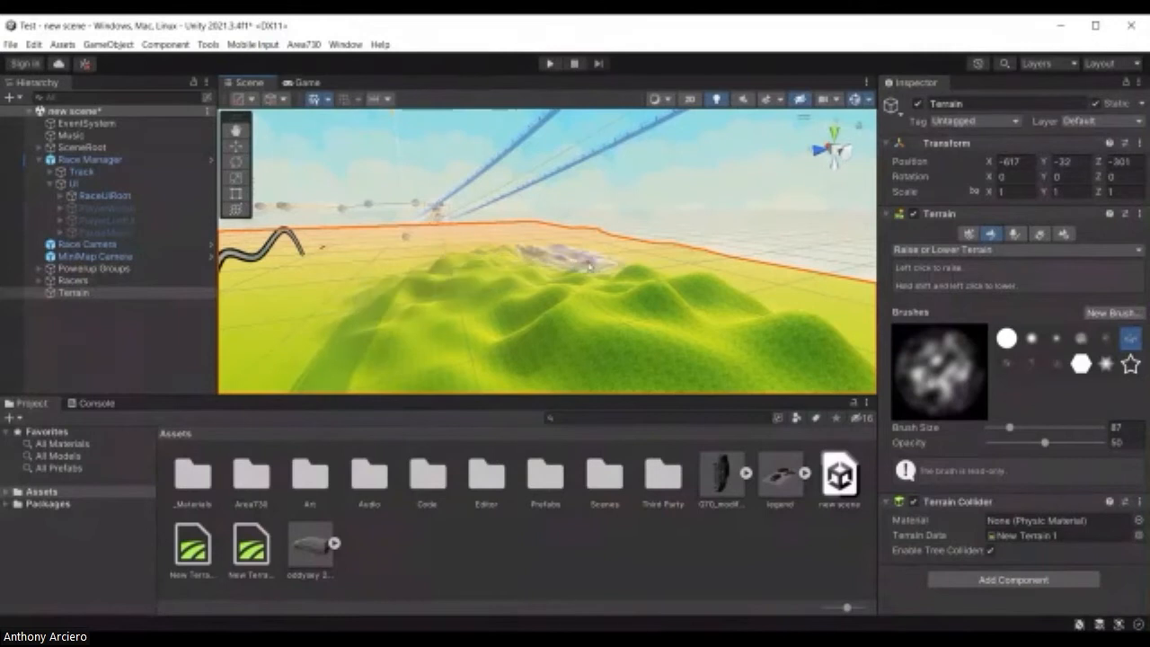
pyautogui.click(641, 277)
pyautogui.moveTo(658, 284)
pyautogui.mouseDown(button='right')
pyautogui.moveTo(591, 293)
pyautogui.moveTo(719, 293)
pyautogui.mouseUp(button='right')
pyautogui.moveTo(637, 252)
pyautogui.mouseDown()
pyautogui.moveTo(584, 238)
pyautogui.moveTo(477, 246)
pyautogui.moveTo(355, 280)
pyautogui.moveTo(368, 303)
pyautogui.moveTo(404, 297)
pyautogui.moveTo(482, 238)
pyautogui.moveTo(601, 244)
pyautogui.moveTo(558, 266)
pyautogui.moveTo(680, 257)
pyautogui.moveTo(737, 281)
pyautogui.mouseUp()
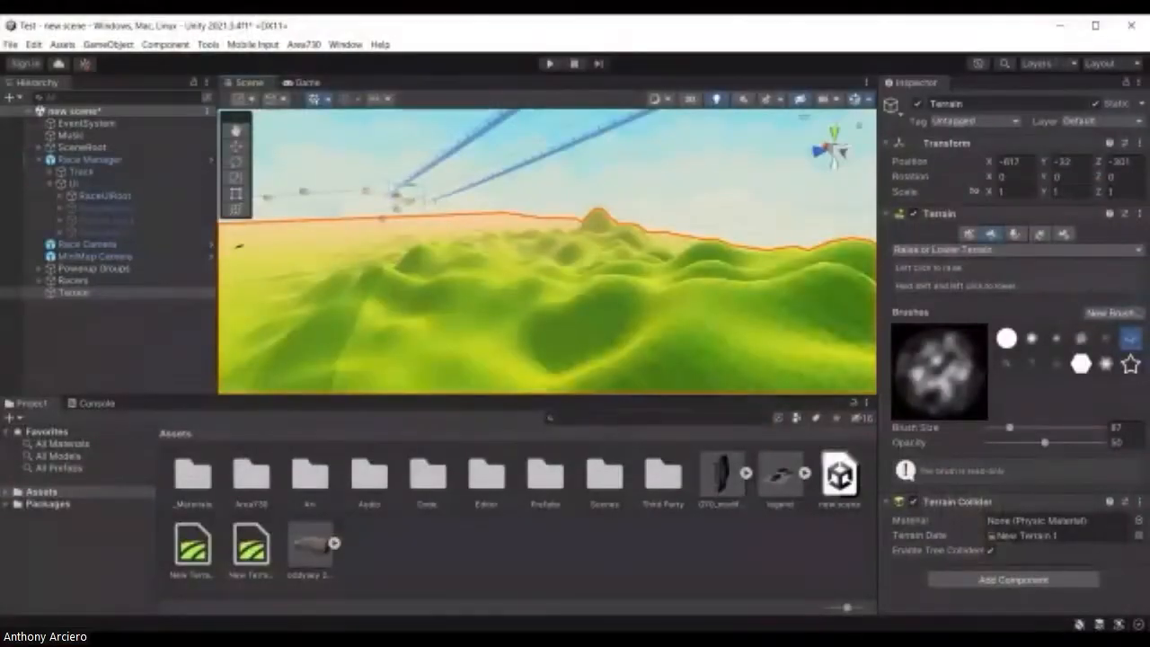
# Step: Switch the terrain painting mode to Smooth Height for the tall hills beside the track
pyautogui.click(954, 356)
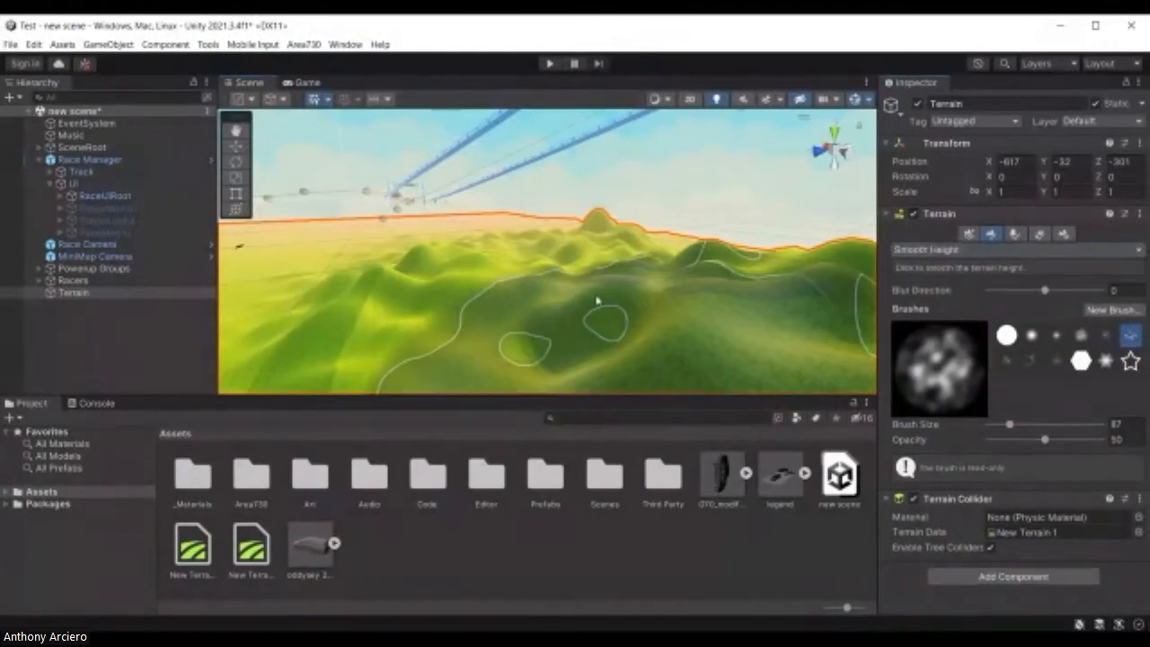
pyautogui.scroll(-5, 585, 298)
pyautogui.moveTo(583, 298)
pyautogui.mouseDown(button='right')
pyautogui.moveTo(638, 282)
pyautogui.moveTo(816, 309)
pyautogui.moveTo(587, 298)
pyautogui.moveTo(803, 284)
pyautogui.mouseUp(button='right')
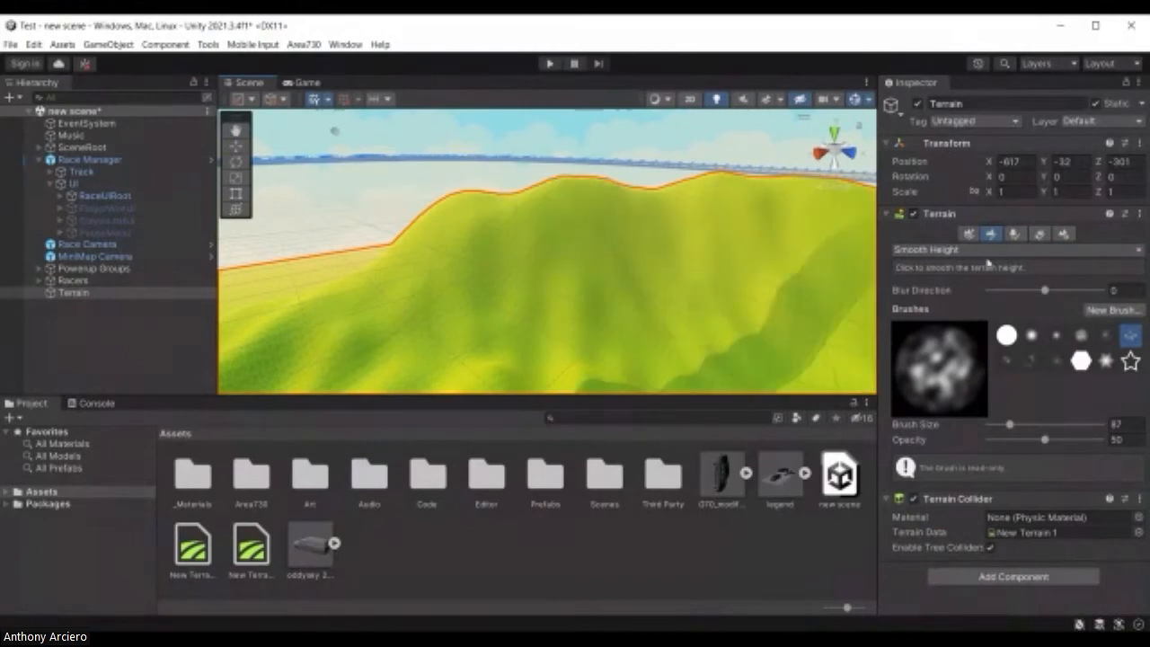
# Step: Examine the hills around the track from several sides with Smooth Height as the terrain painting mode
pyautogui.moveTo(674, 259)
pyautogui.mouseDown(button='right')
pyautogui.moveTo(731, 252)
pyautogui.moveTo(641, 250)
pyautogui.mouseUp(button='right')
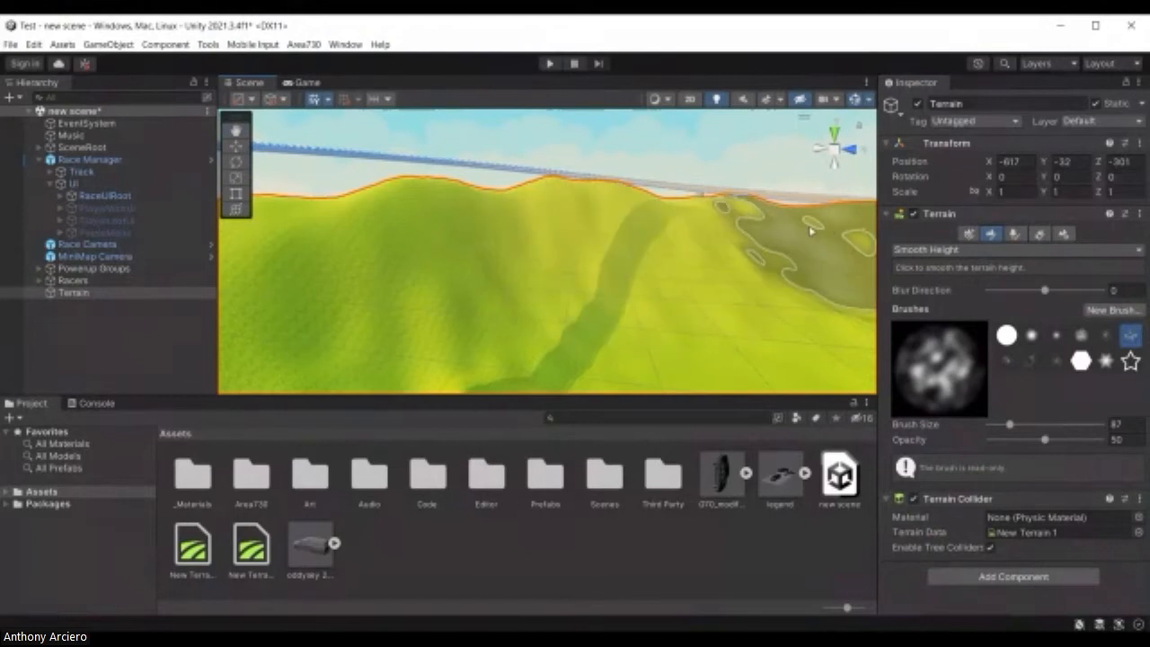
pyautogui.moveTo(662, 252)
pyautogui.mouseDown(button='right')
pyautogui.moveTo(513, 262)
pyautogui.moveTo(317, 314)
pyautogui.mouseUp(button='right')
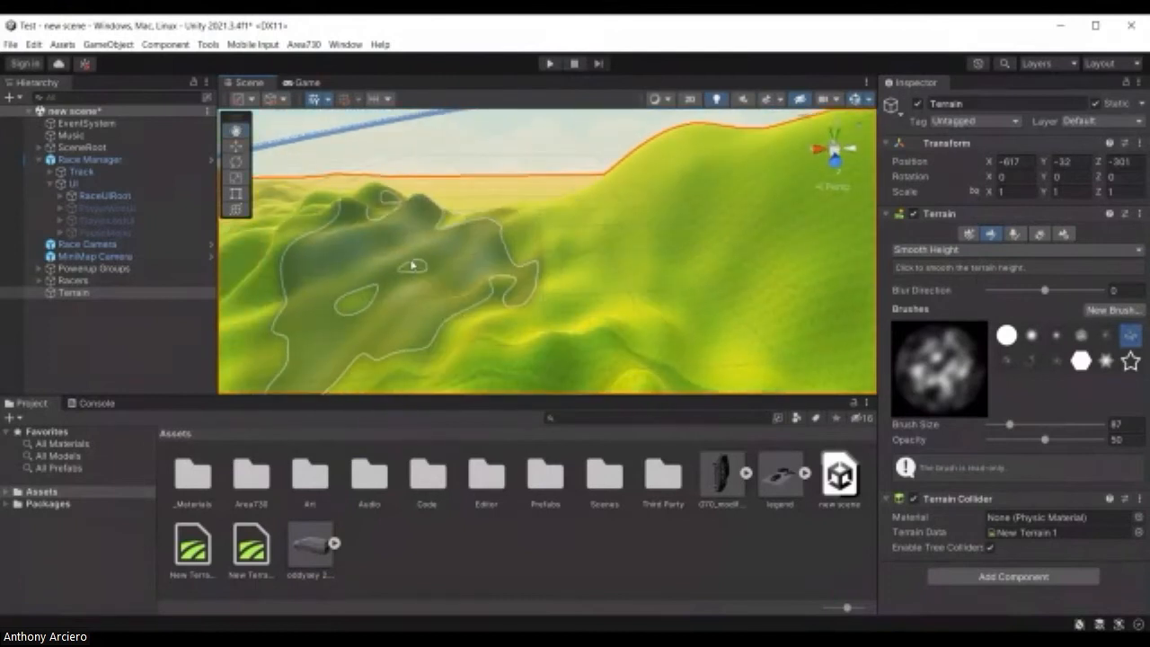
pyautogui.moveTo(338, 231); pyautogui.dragTo(206, 237, button='right')
pyautogui.moveTo(498, 215); pyautogui.dragTo(497, 207, button='right')
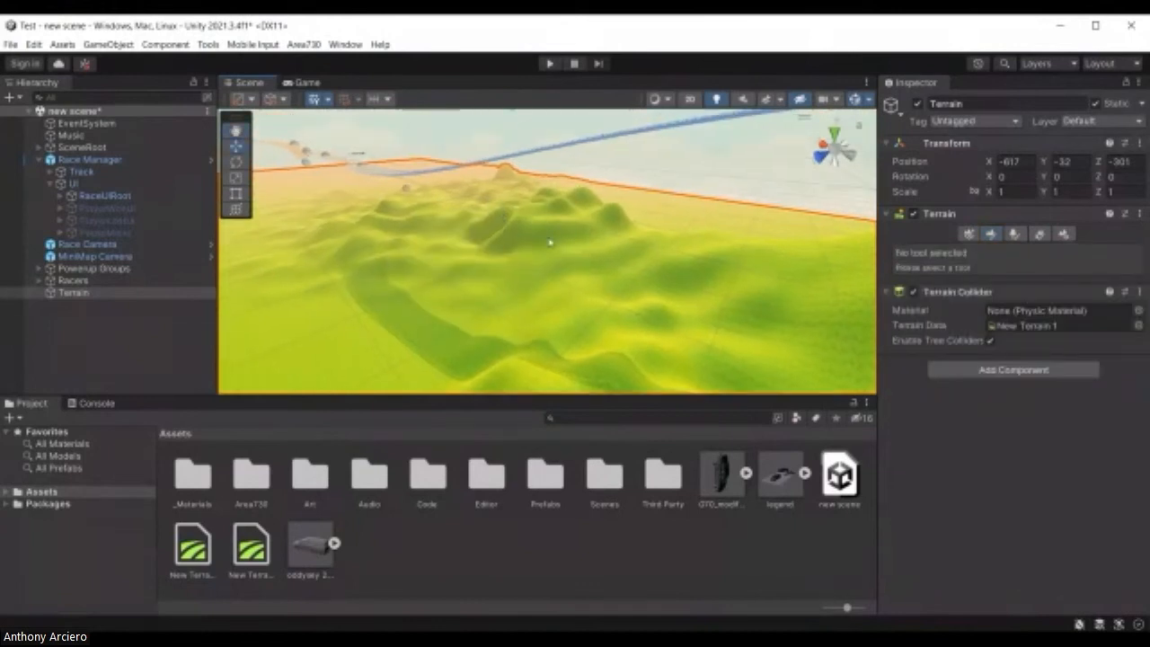
pyautogui.click(999, 234)
pyautogui.moveTo(663, 249)
pyautogui.mouseDown(button='right')
pyautogui.moveTo(526, 243)
pyautogui.moveTo(518, 236)
pyautogui.moveTo(534, 231)
pyautogui.moveTo(537, 209)
pyautogui.mouseUp(button='right')
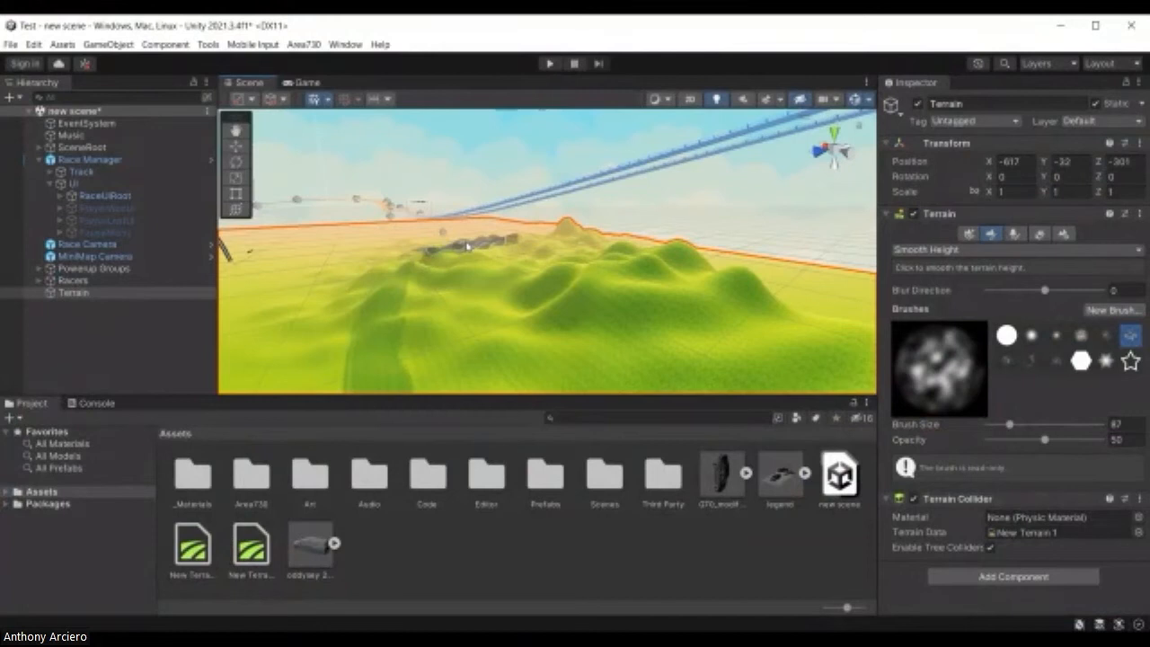
pyautogui.moveTo(588, 288); pyautogui.dragTo(927, 292, button='right')
pyautogui.moveTo(651, 279)
pyautogui.mouseDown(button='right')
pyautogui.moveTo(850, 265)
pyautogui.moveTo(1022, 226)
pyautogui.mouseUp(button='right')
pyautogui.moveTo(638, 310); pyautogui.dragTo(644, 308, button='right')
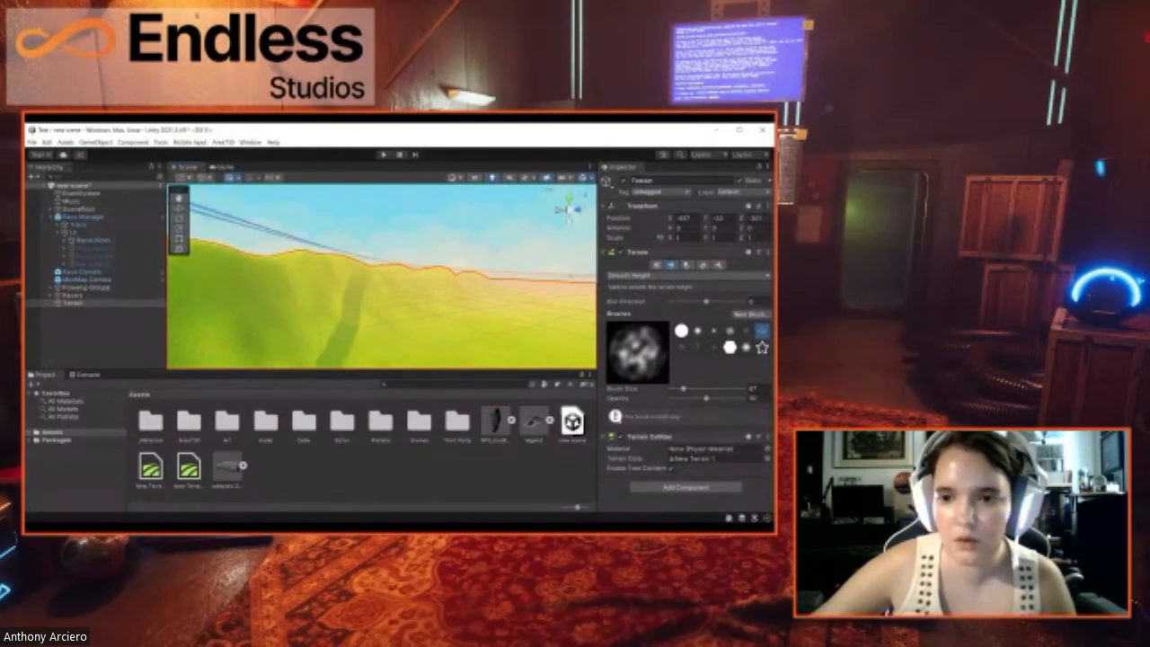
# Step: Switch the painting mode to Raise or Lower Terrain and add rugged ridges along the hillside with the mottled noise brush
pyautogui.click(679, 292)
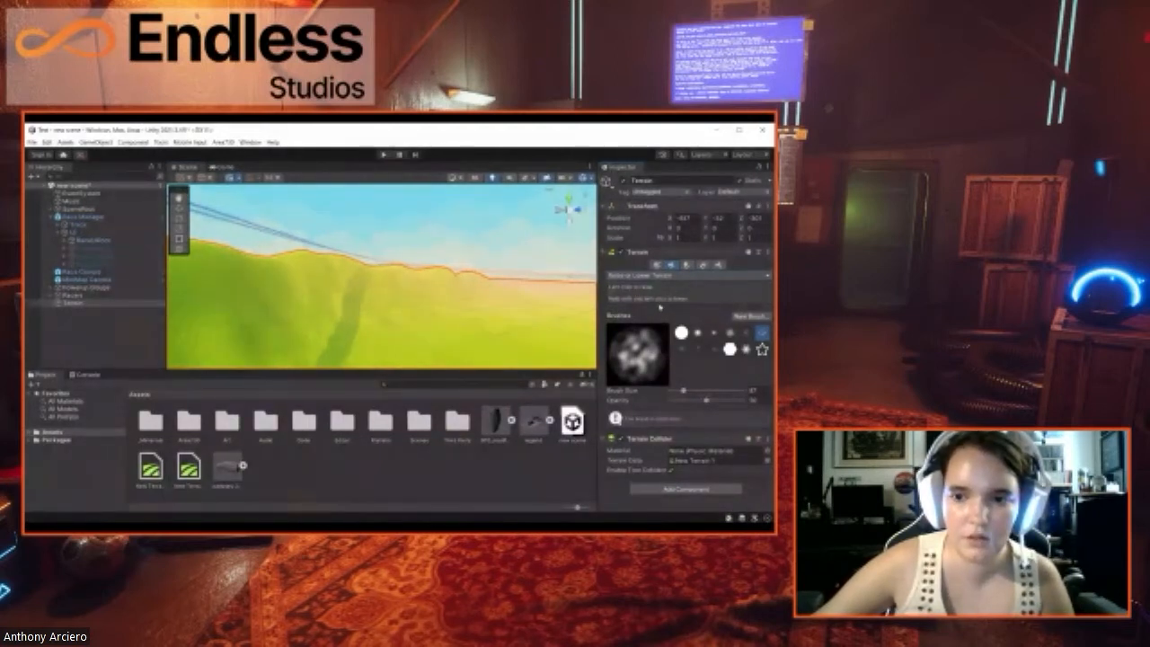
pyautogui.moveTo(472, 322)
pyautogui.mouseDown()
pyautogui.moveTo(370, 326)
pyautogui.moveTo(358, 288)
pyautogui.moveTo(367, 317)
pyautogui.moveTo(287, 297)
pyautogui.moveTo(290, 333)
pyautogui.moveTo(313, 301)
pyautogui.moveTo(363, 283)
pyautogui.mouseUp()
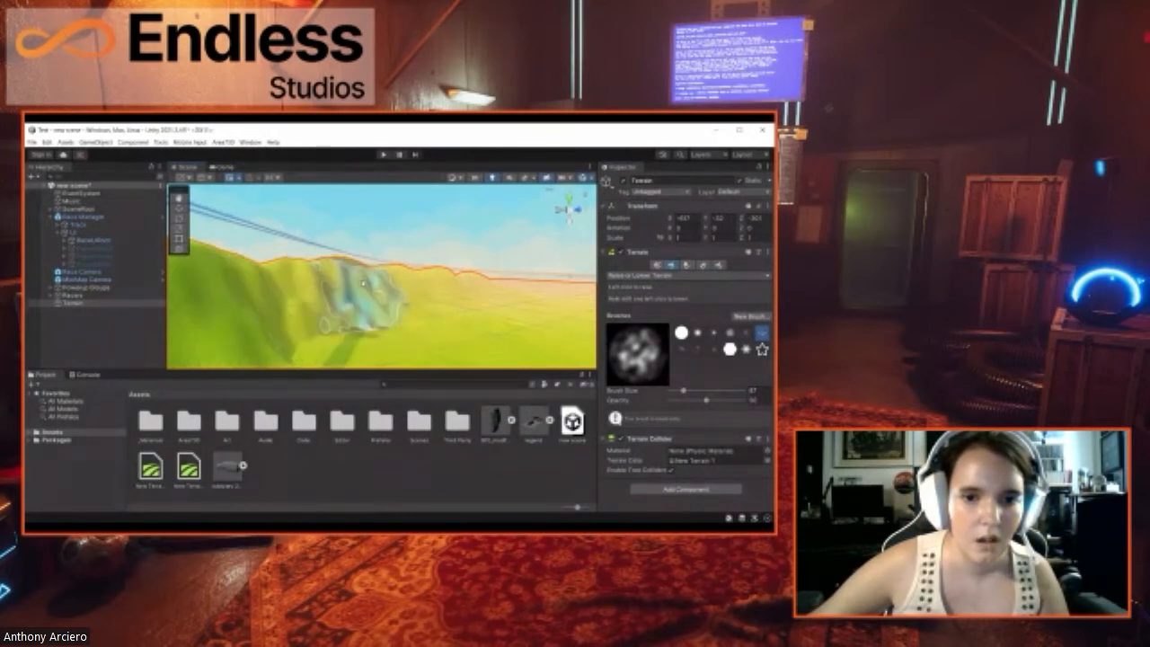
pyautogui.click(404, 286)
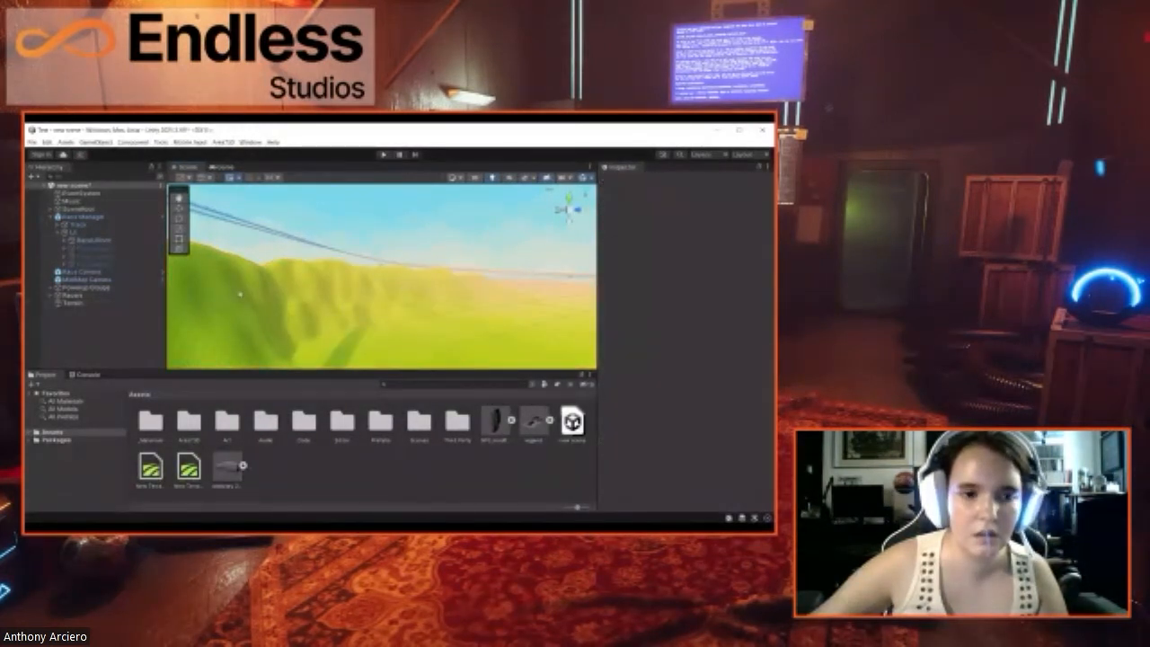
pyautogui.click(71, 303)
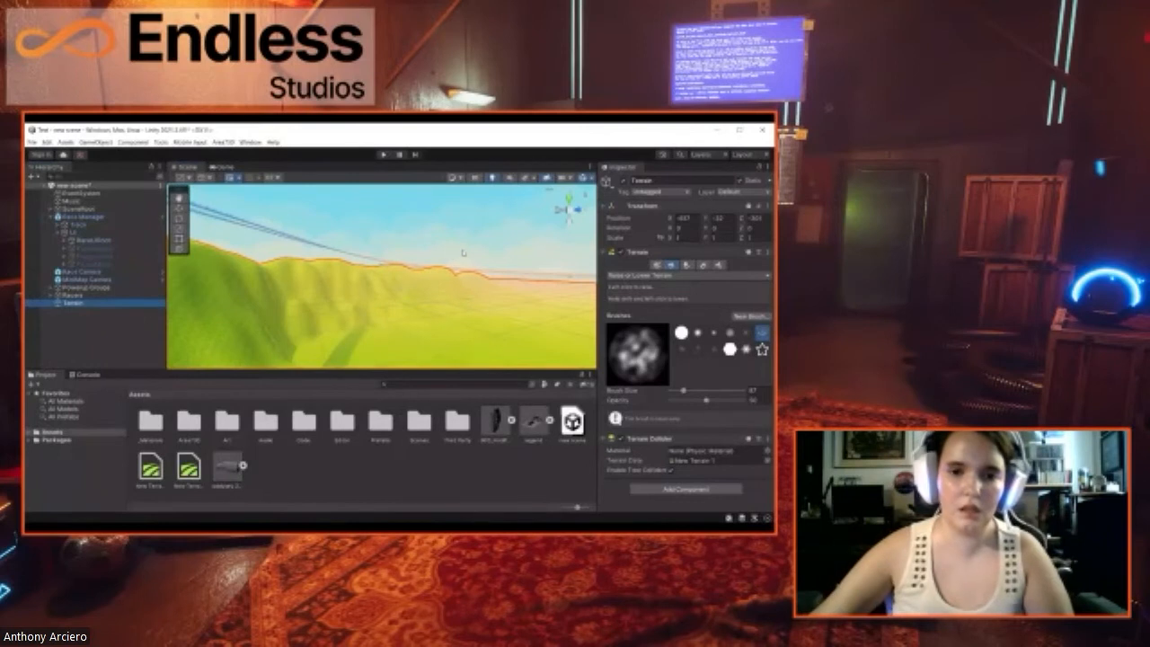
# Step: Raise the hill crest facing the track with further strokes of the mottled noise brush
pyautogui.moveTo(438, 289)
pyautogui.mouseDown(button='right')
pyautogui.moveTo(405, 284)
pyautogui.moveTo(392, 253)
pyautogui.moveTo(419, 264)
pyautogui.moveTo(418, 301)
pyautogui.mouseUp(button='right')
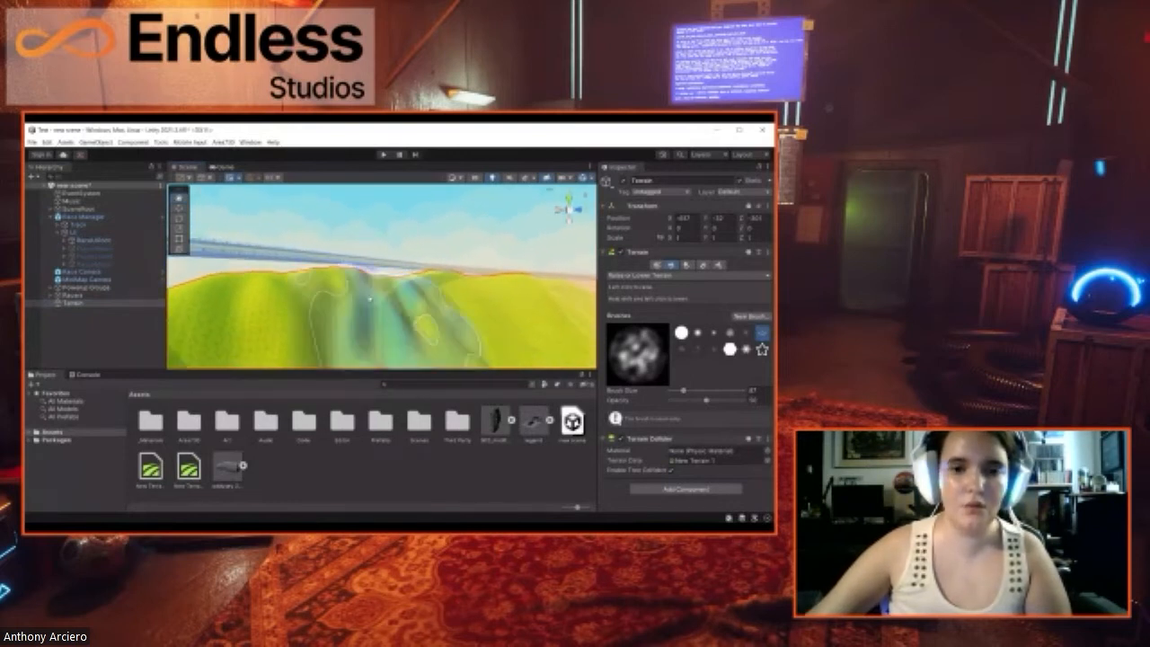
pyautogui.click(348, 299)
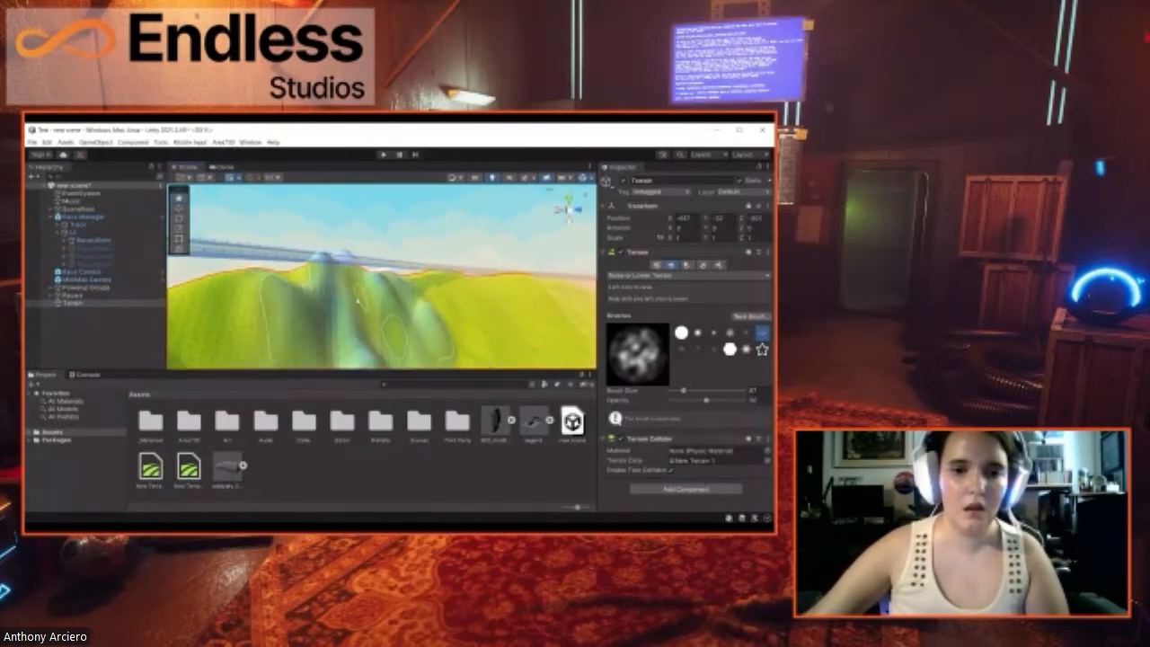
pyautogui.moveTo(409, 305); pyautogui.dragTo(349, 303)
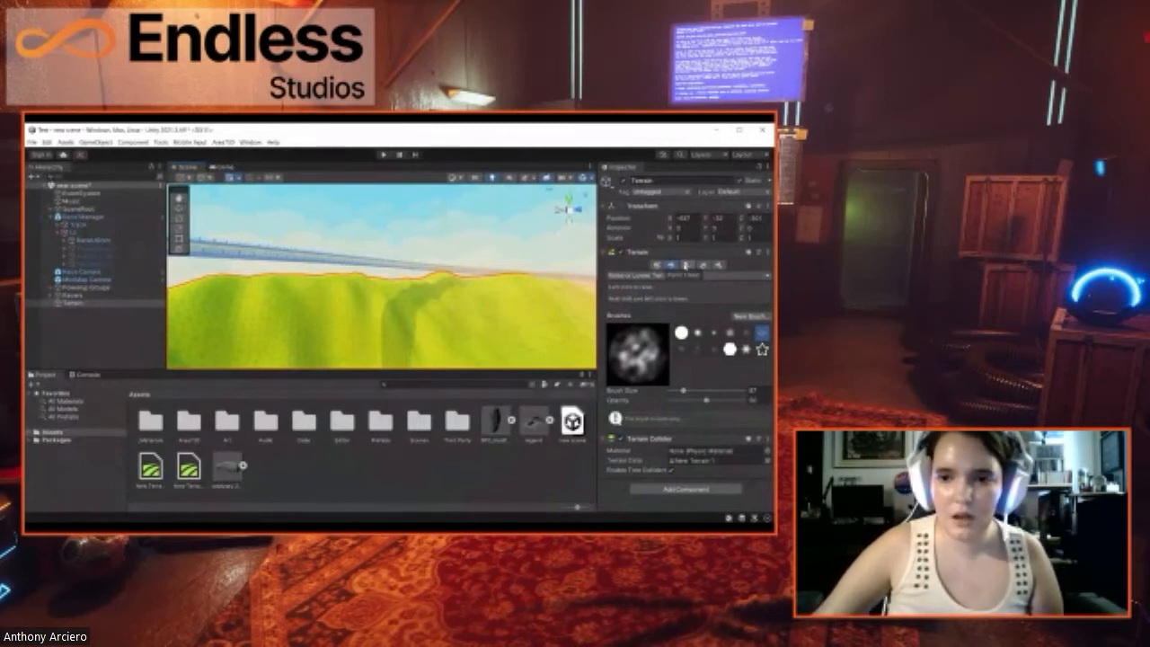
# Step: Switch the terrain to Paint Trees and look through the Third Party Tree_Textures folder for usable tree assets
pyautogui.click(687, 265)
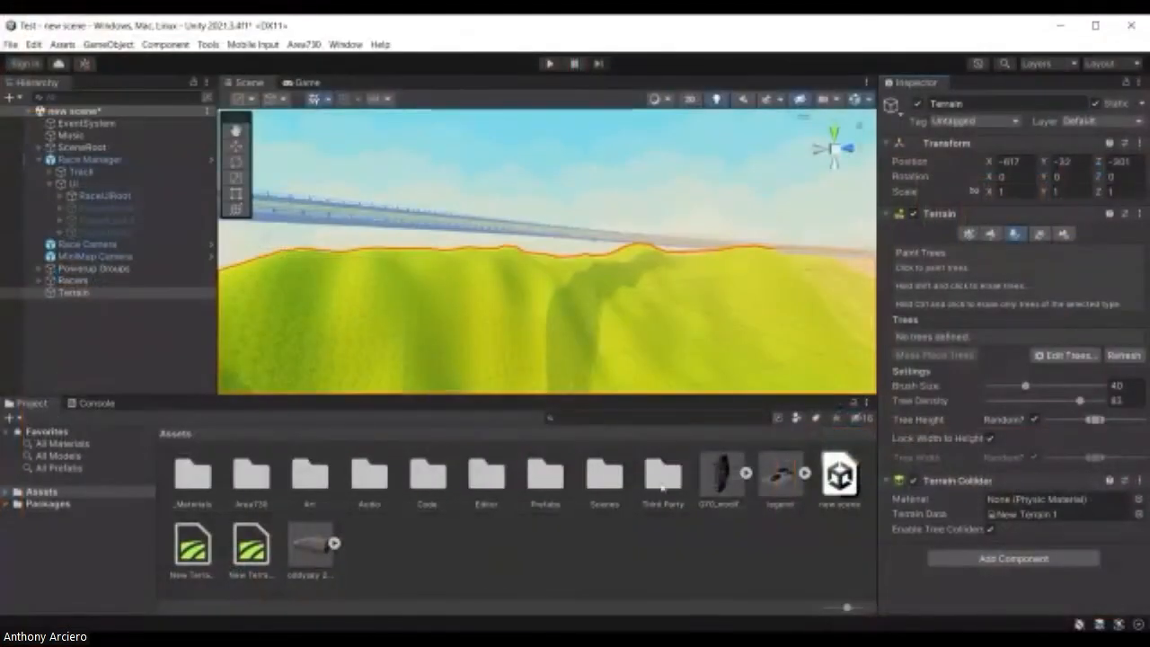
pyautogui.doubleClick(664, 481)
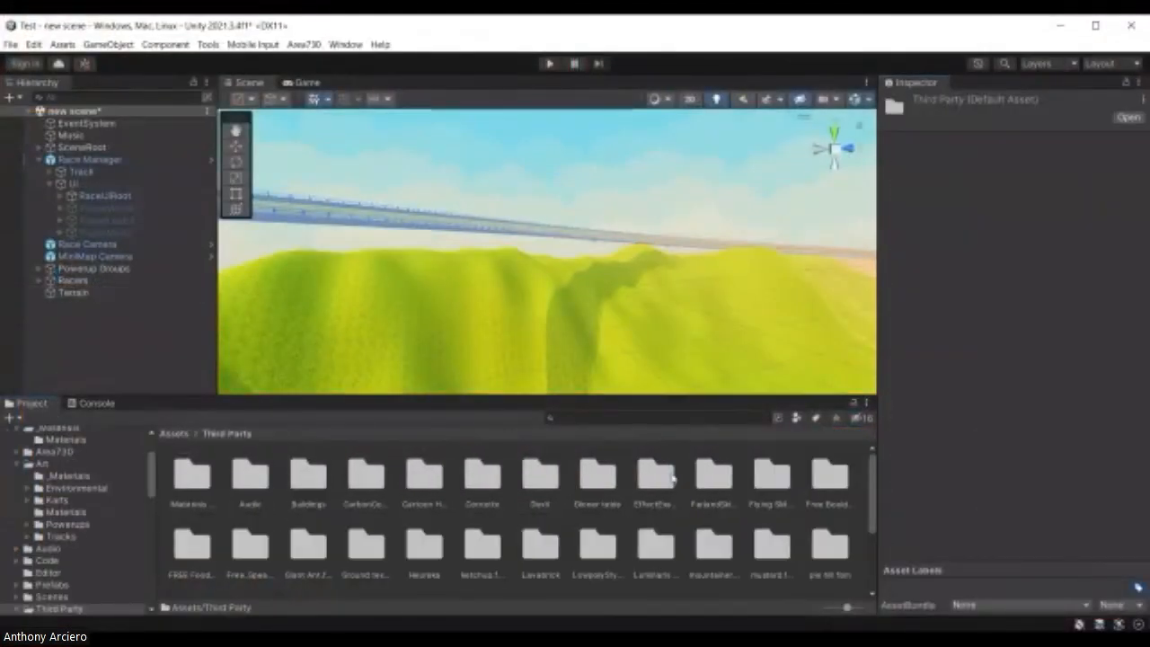
pyautogui.scroll(-3, 641, 490)
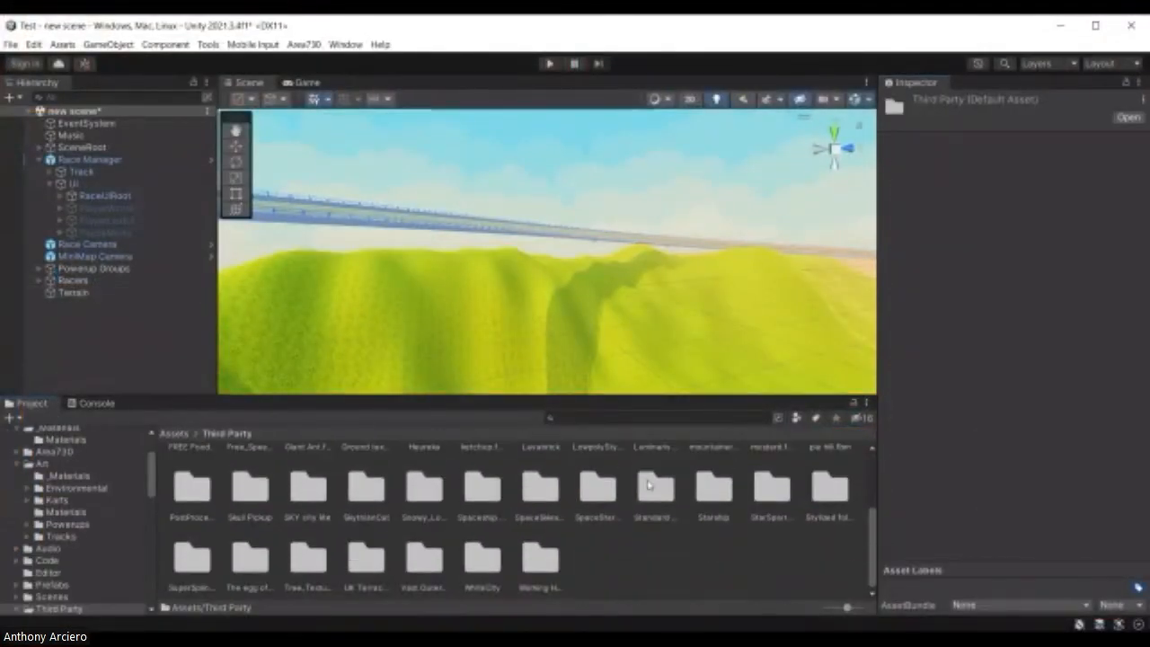
pyautogui.doubleClick(308, 561)
pyautogui.doubleClick(208, 485)
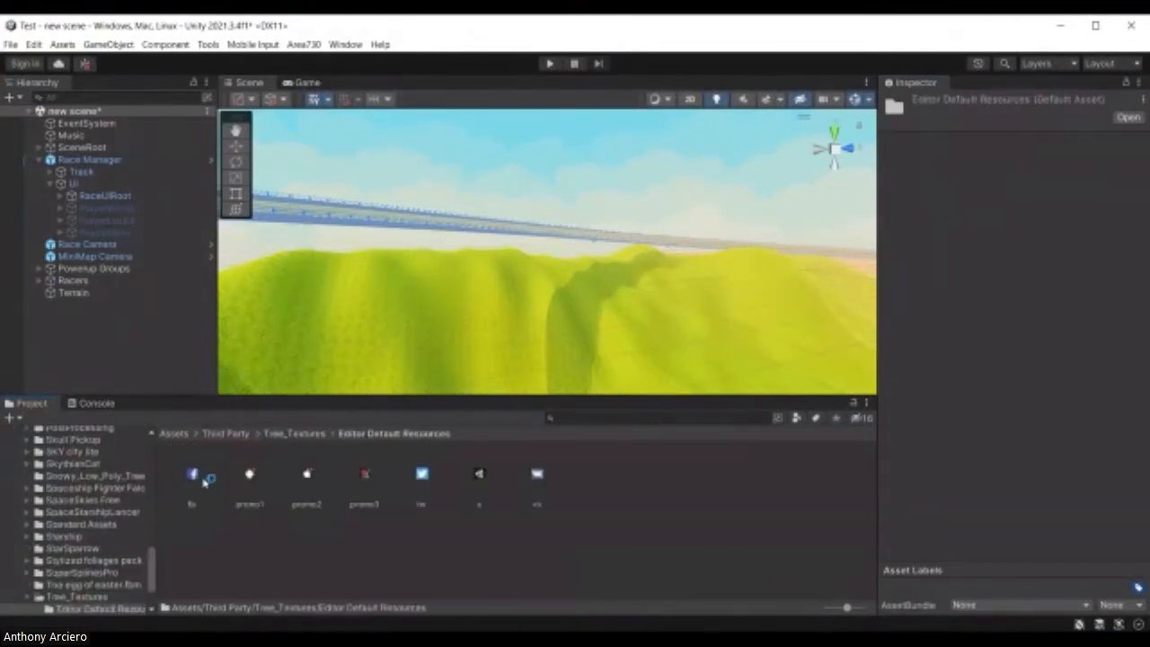
pyautogui.click(294, 434)
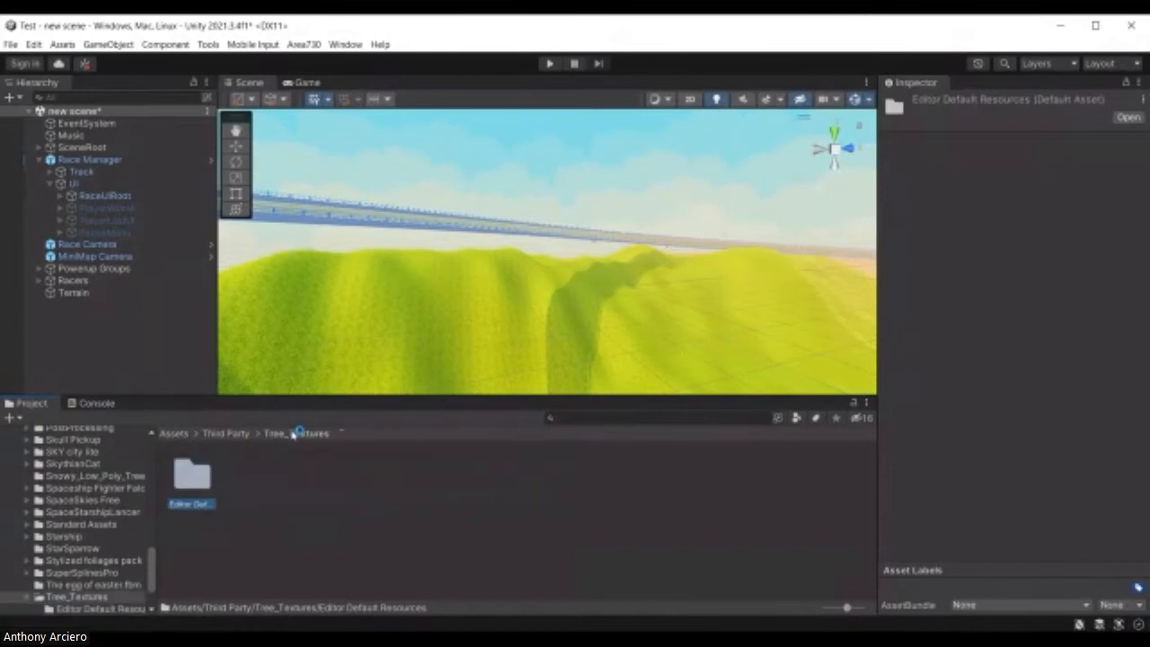
pyautogui.click(235, 435)
# Step: Browse the Third Party assets and open the Meshes folder of the Free Boulder Pack
pyautogui.scroll(-3, 505, 533)
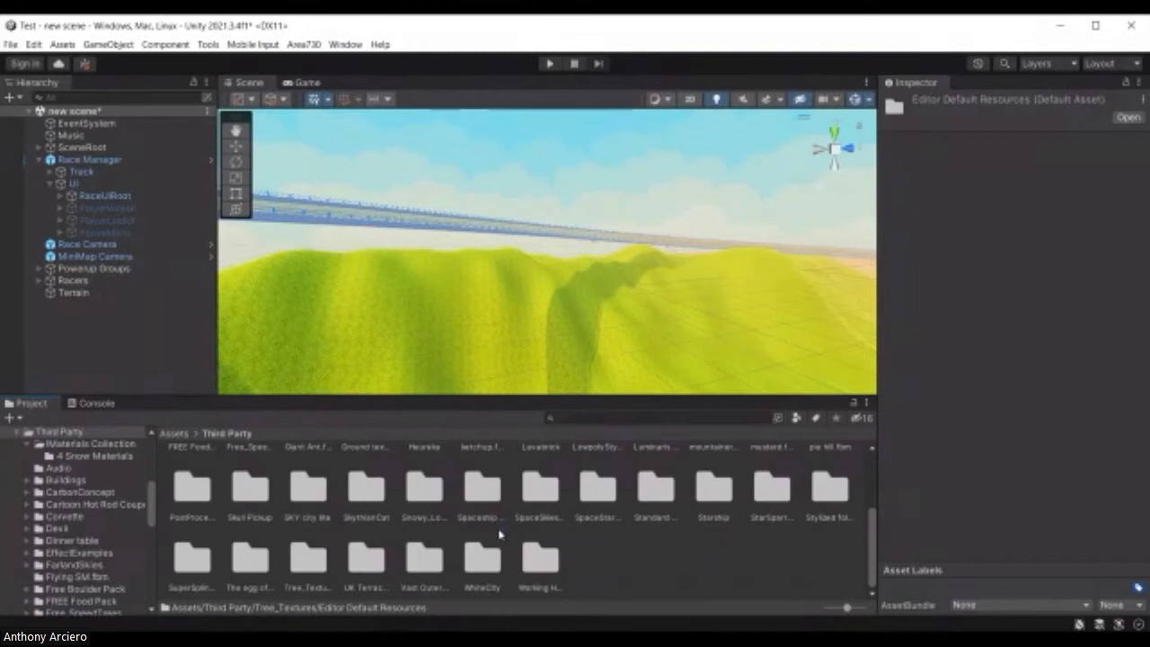
pyautogui.scroll(3, 499, 535)
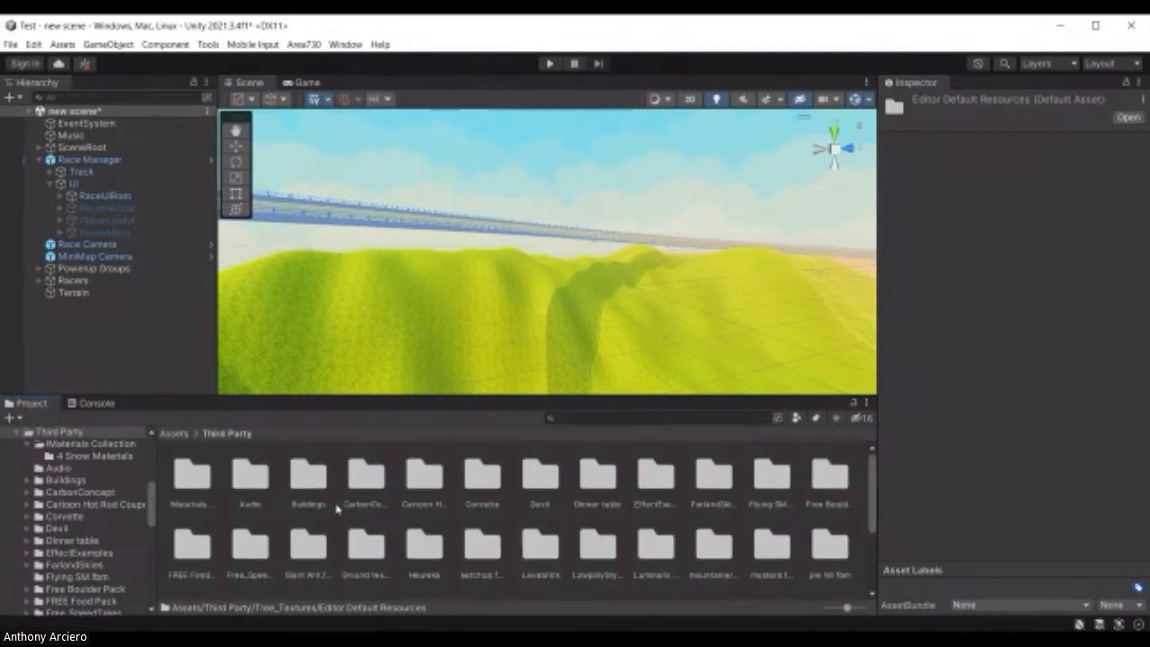
pyautogui.scroll(-1, 337, 510)
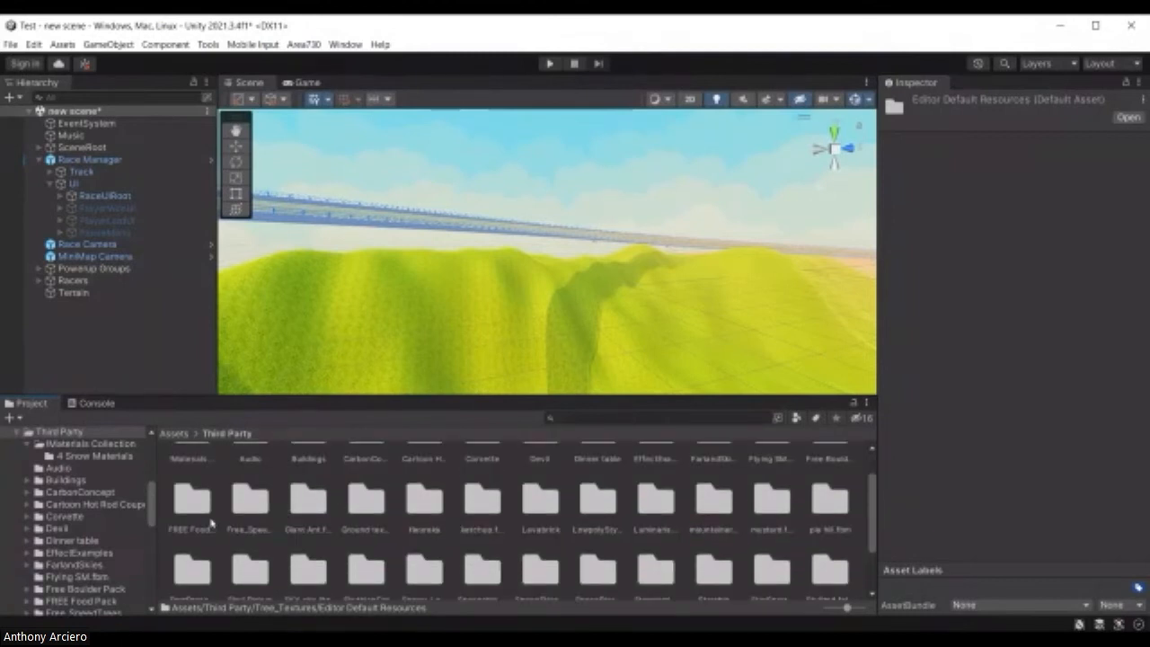
pyautogui.scroll(1, 584, 534)
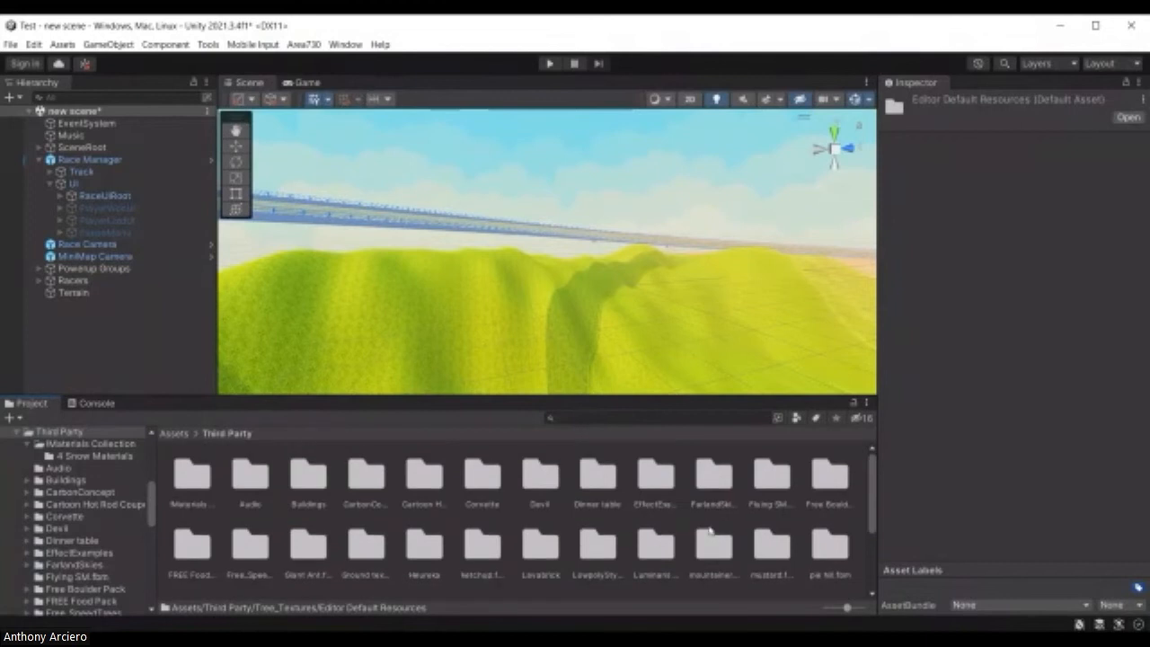
pyautogui.doubleClick(824, 492)
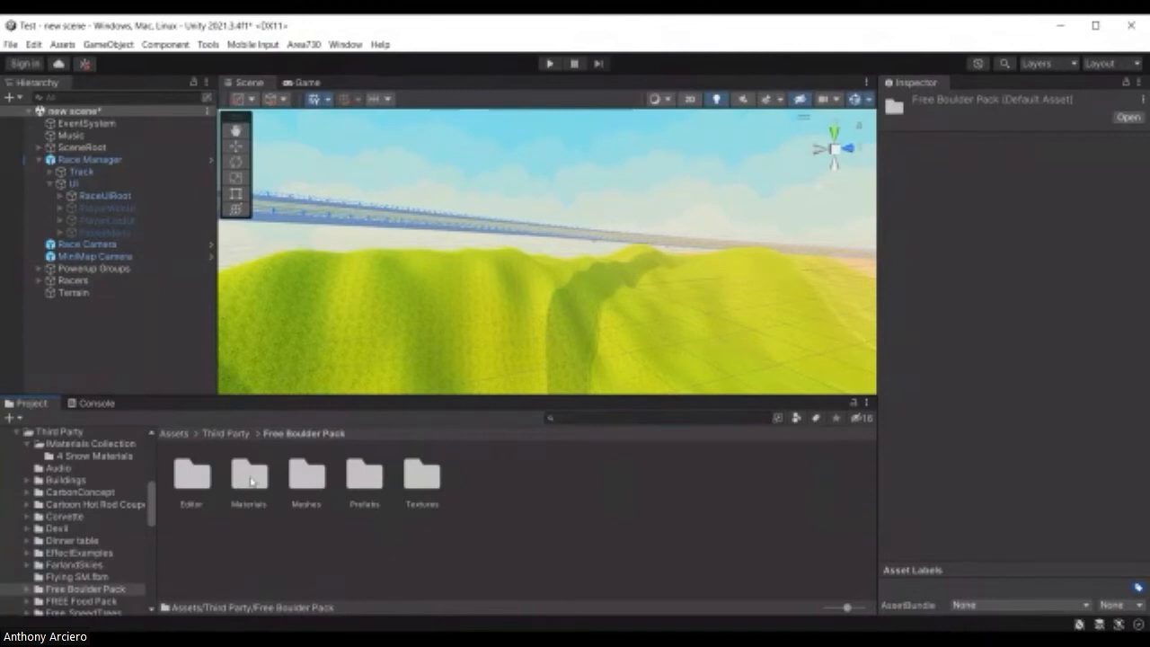
pyautogui.doubleClick(307, 476)
# Step: Place the two boulder meshes from the Free Boulder Pack near each other on the grassy hillside
pyautogui.moveTo(191, 487); pyautogui.dragTo(383, 267)
pyautogui.keyDown('alt'); pyautogui.moveTo(445, 285); pyautogui.dragTo(287, 292); pyautogui.keyUp('alt')
pyautogui.moveTo(592, 227); pyautogui.dragTo(566, 228, button='right')
pyautogui.press('w')
pyautogui.moveTo(393, 262); pyautogui.dragTo(385, 260, button='right')
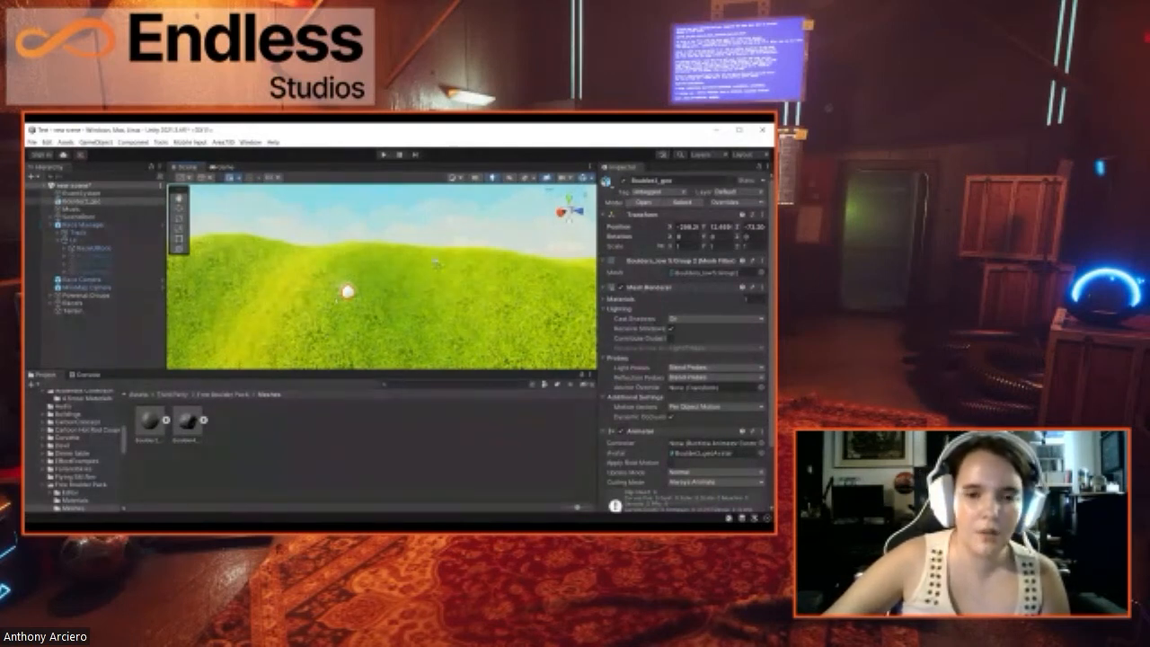
pyautogui.moveTo(436, 263); pyautogui.dragTo(424, 267, button='right')
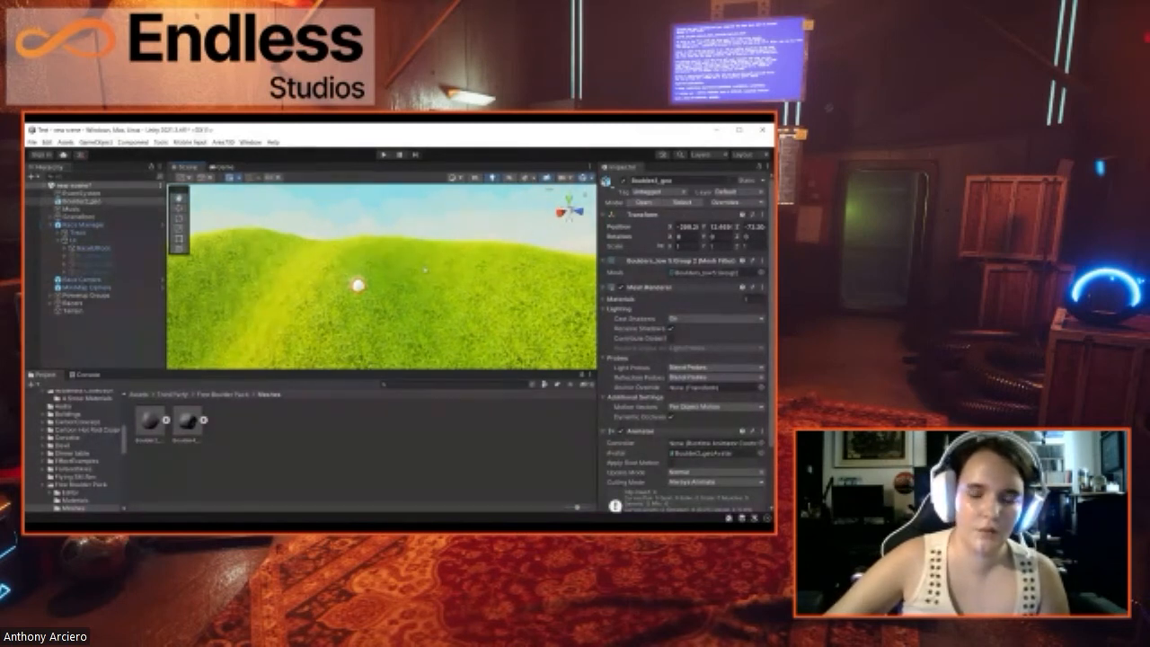
pyautogui.moveTo(196, 437); pyautogui.dragTo(454, 275)
# Step: Select the first placed boulder, review its component settings and look through the component types that can be added
pyautogui.click(361, 287)
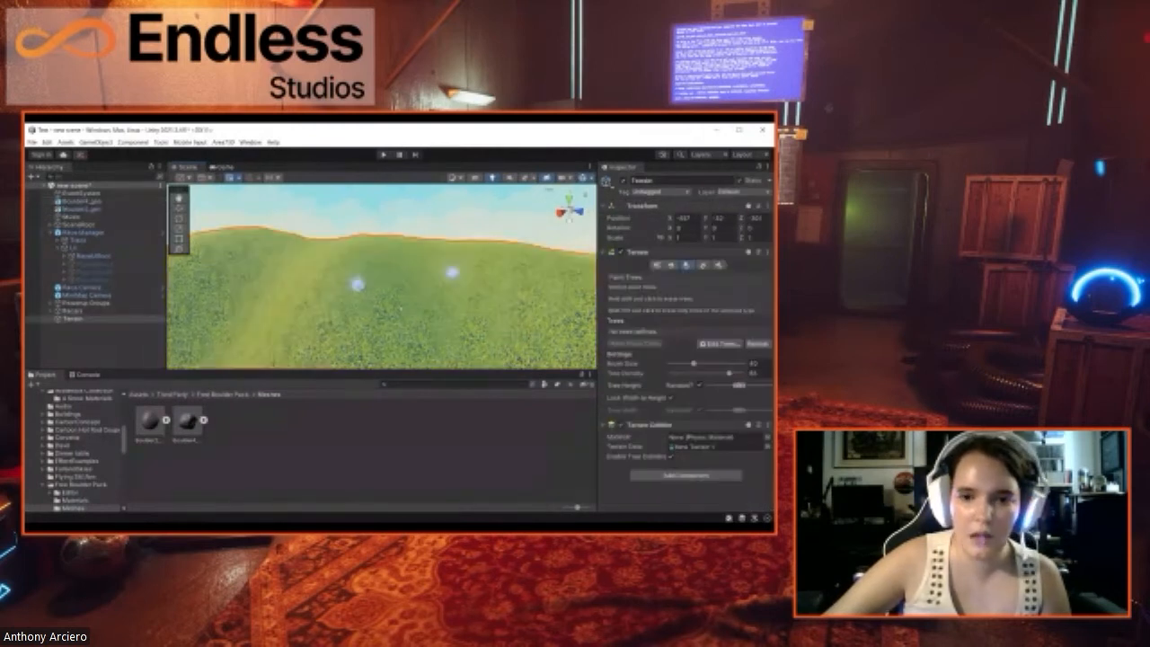
pyautogui.click(108, 210)
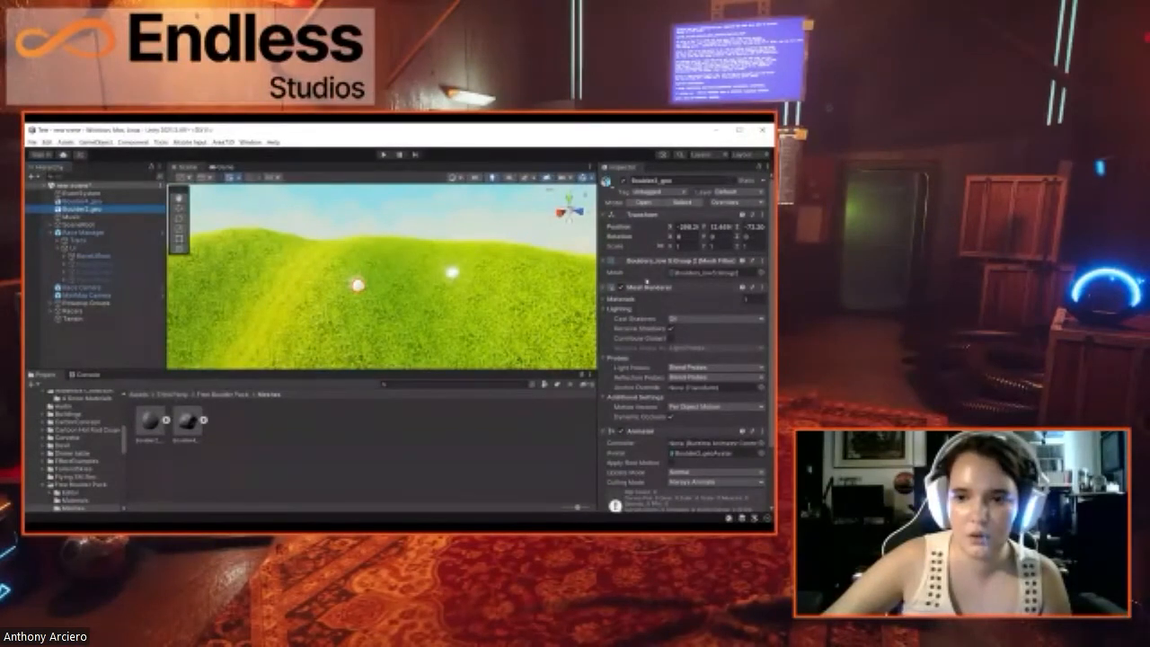
pyautogui.scroll(-3, 648, 289)
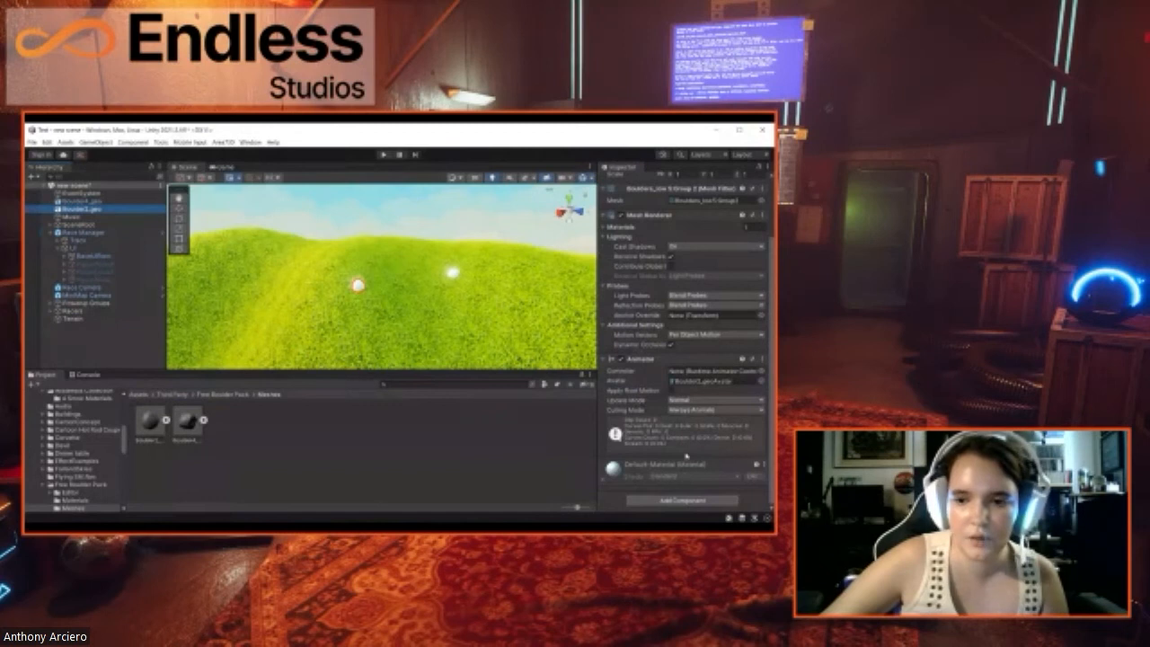
pyautogui.scroll(3, 674, 449)
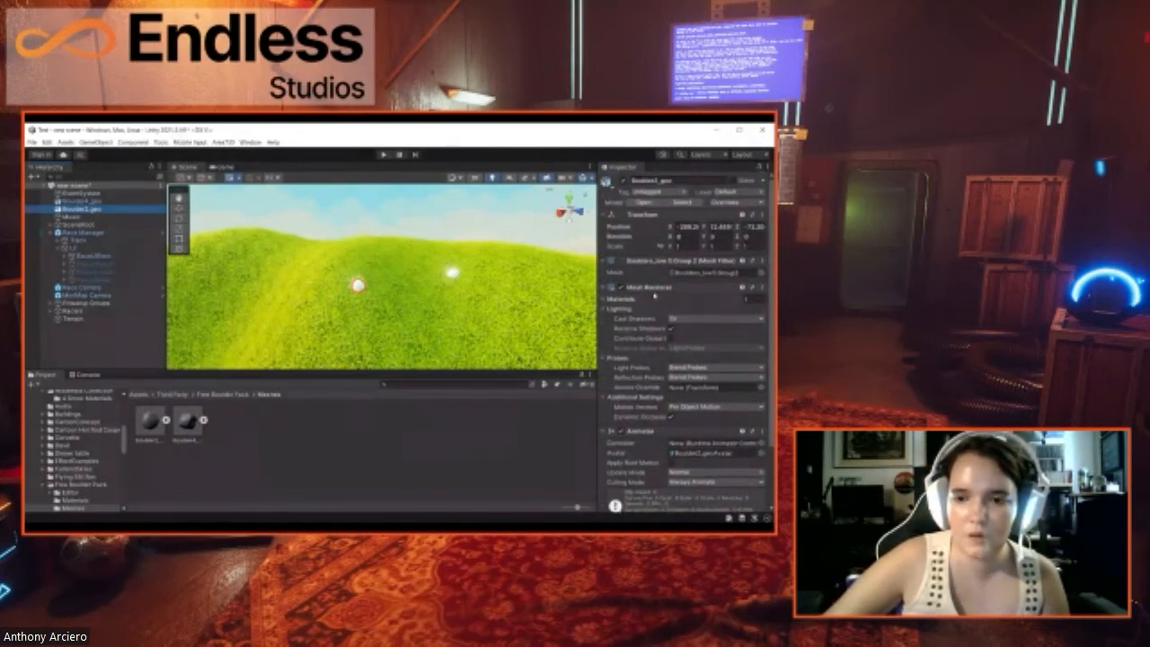
pyautogui.scroll(-3, 655, 297)
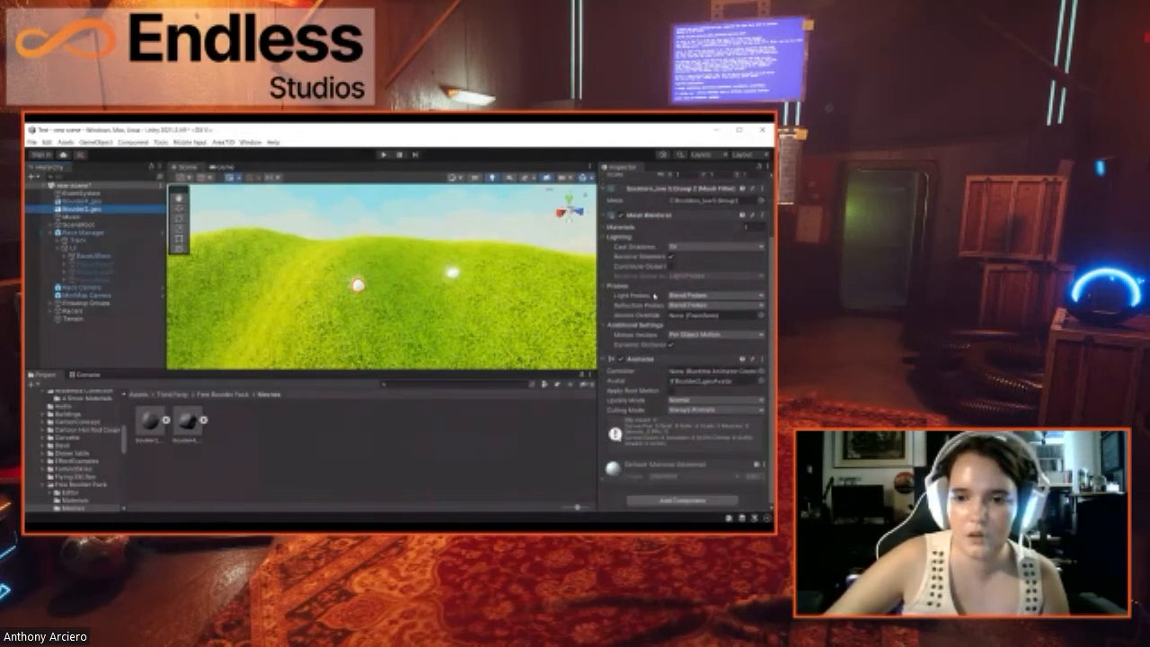
pyautogui.click(672, 496)
pyautogui.scroll(-1, 674, 453)
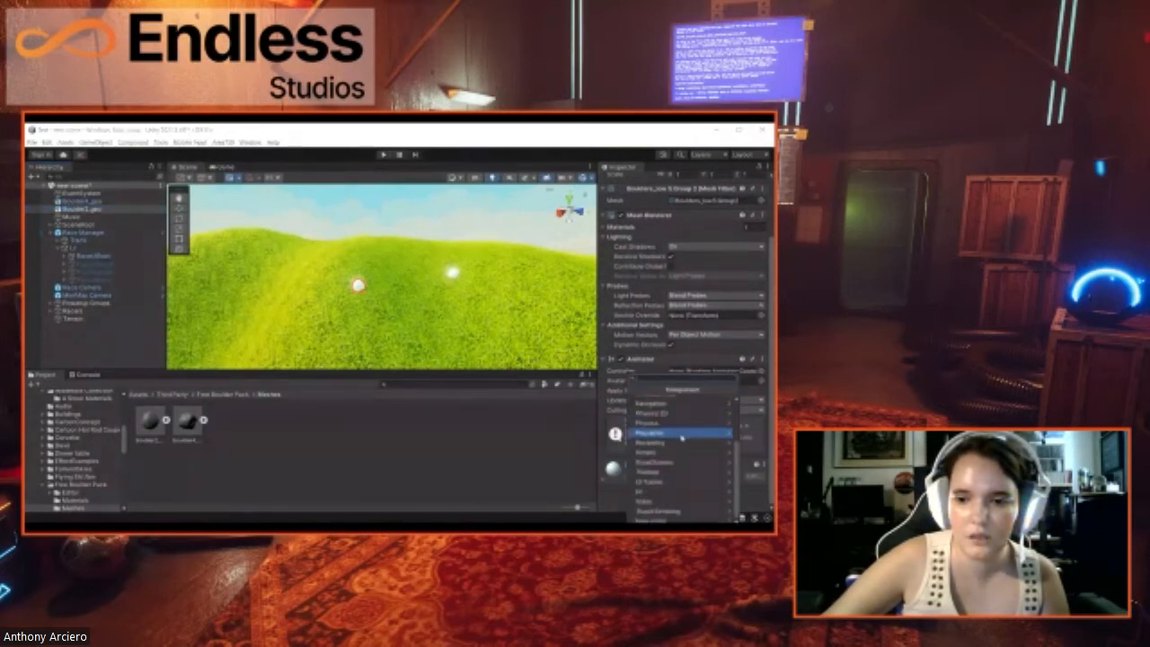
pyautogui.scroll(-2, 692, 450)
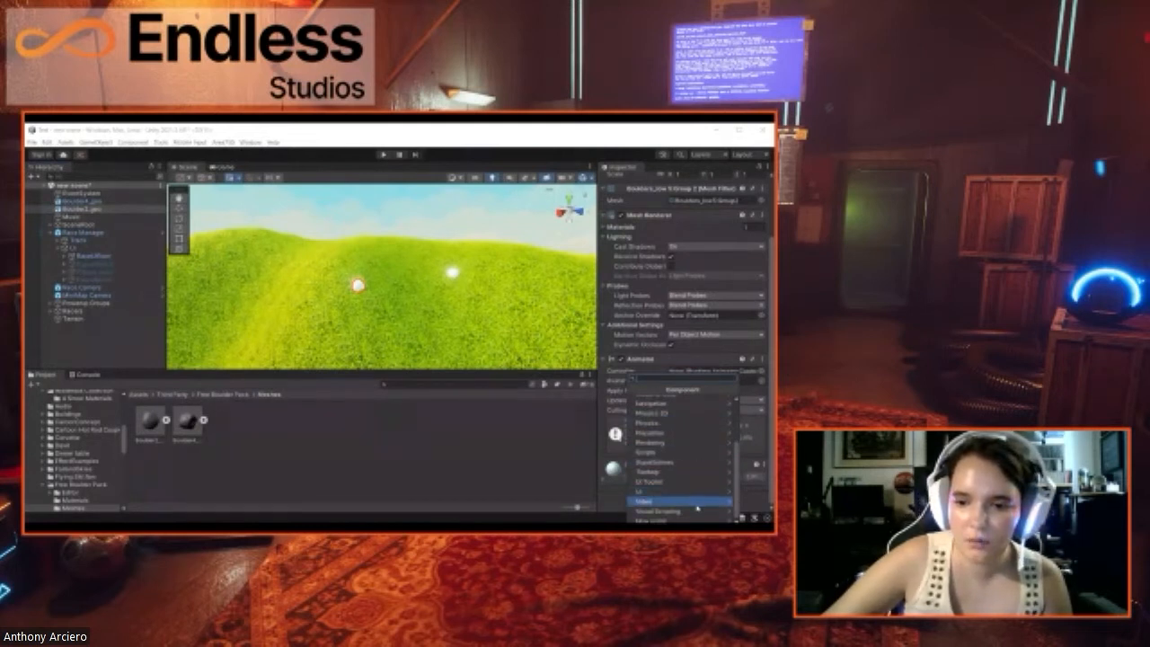
pyautogui.scroll(4, 694, 494)
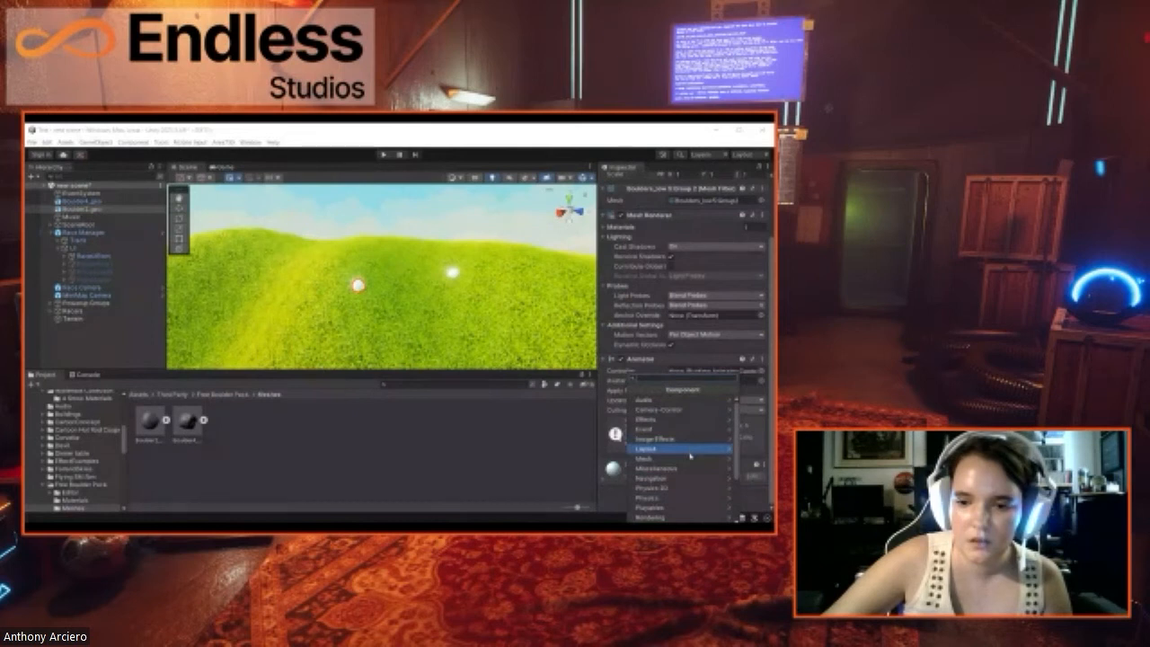
pyautogui.click(764, 500)
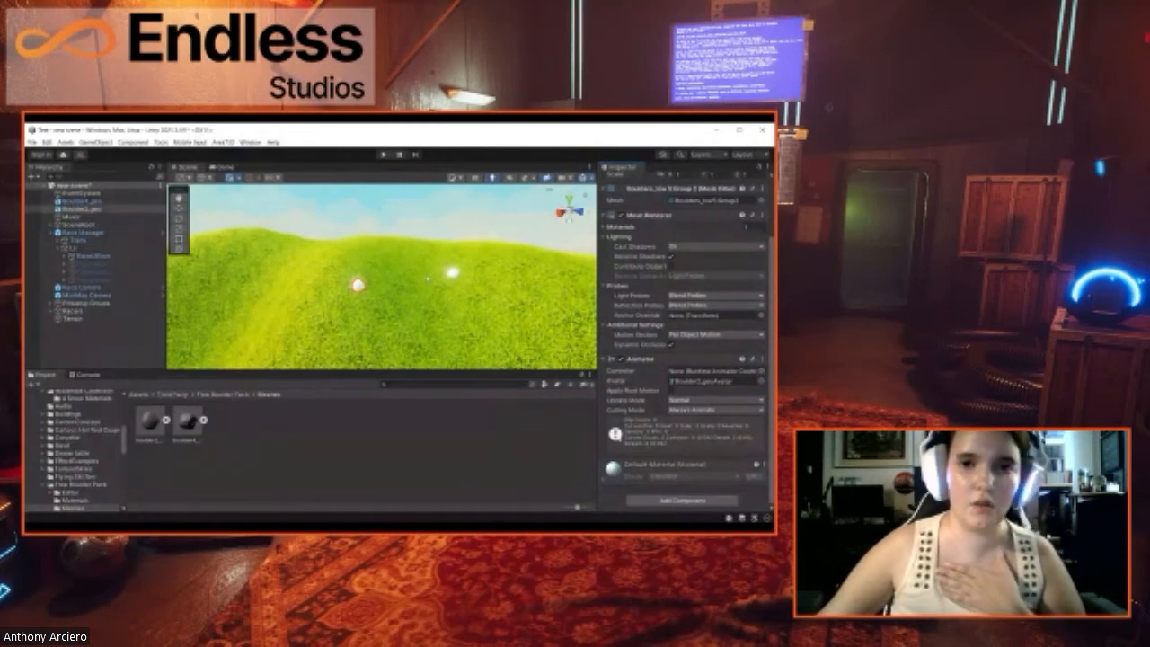
# Step: Turn the view toward the far hills, look through the Third Party folder list and return to the main Assets folder
pyautogui.moveTo(426, 278); pyautogui.dragTo(590, 282, button='right')
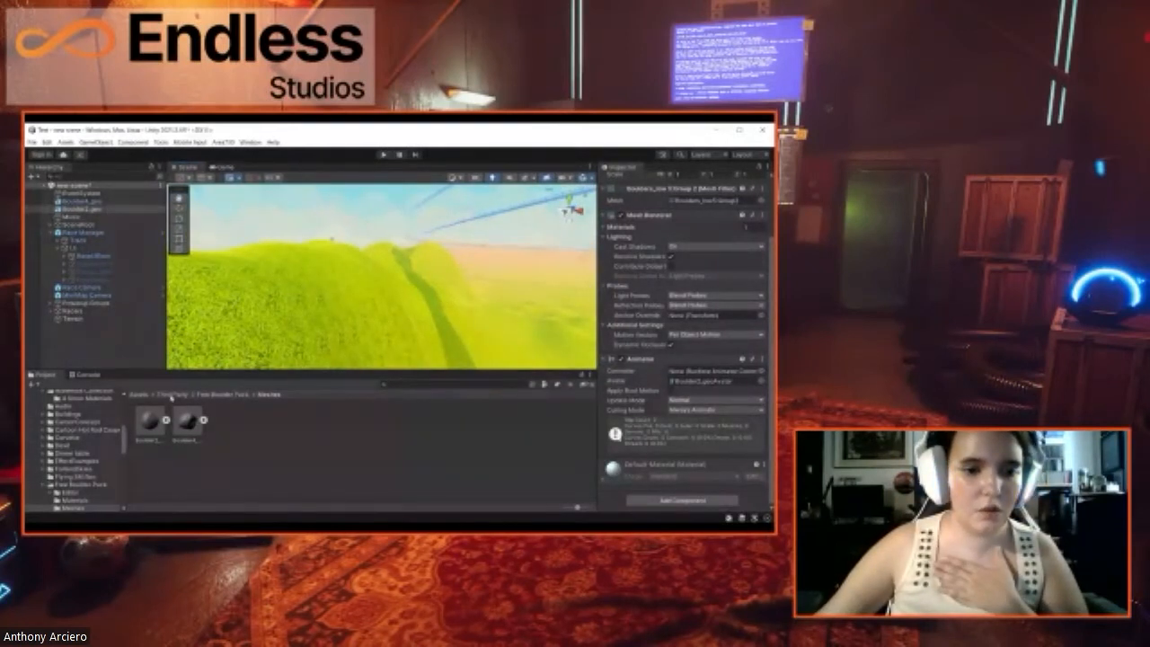
pyautogui.click(171, 396)
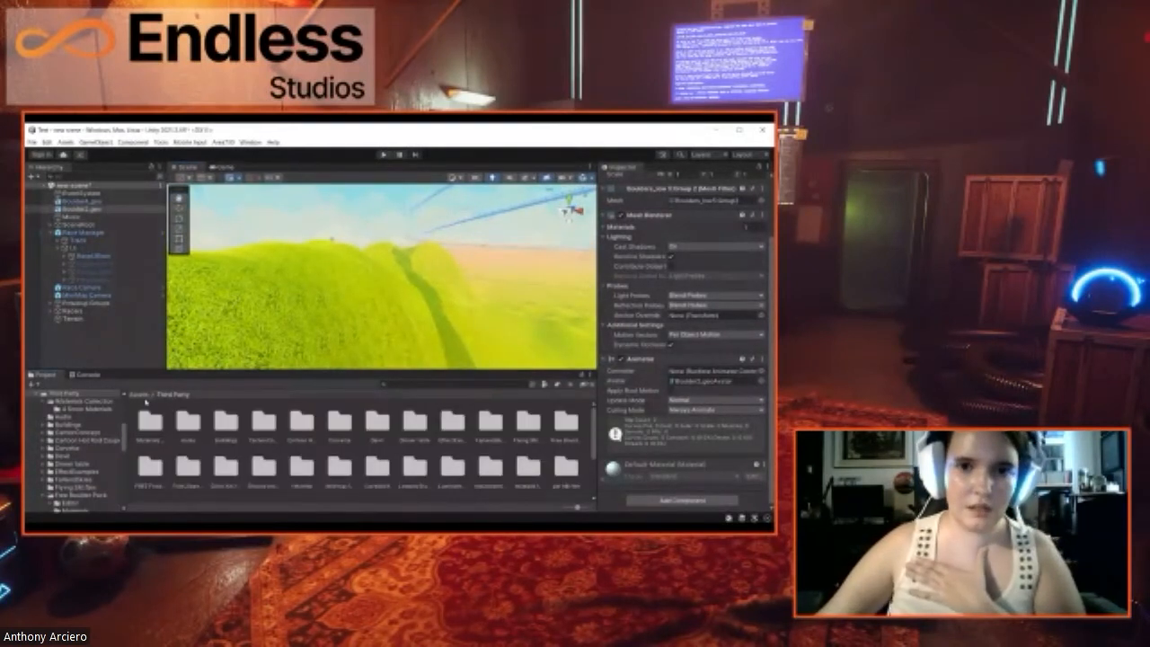
pyautogui.scroll(-3, 391, 435)
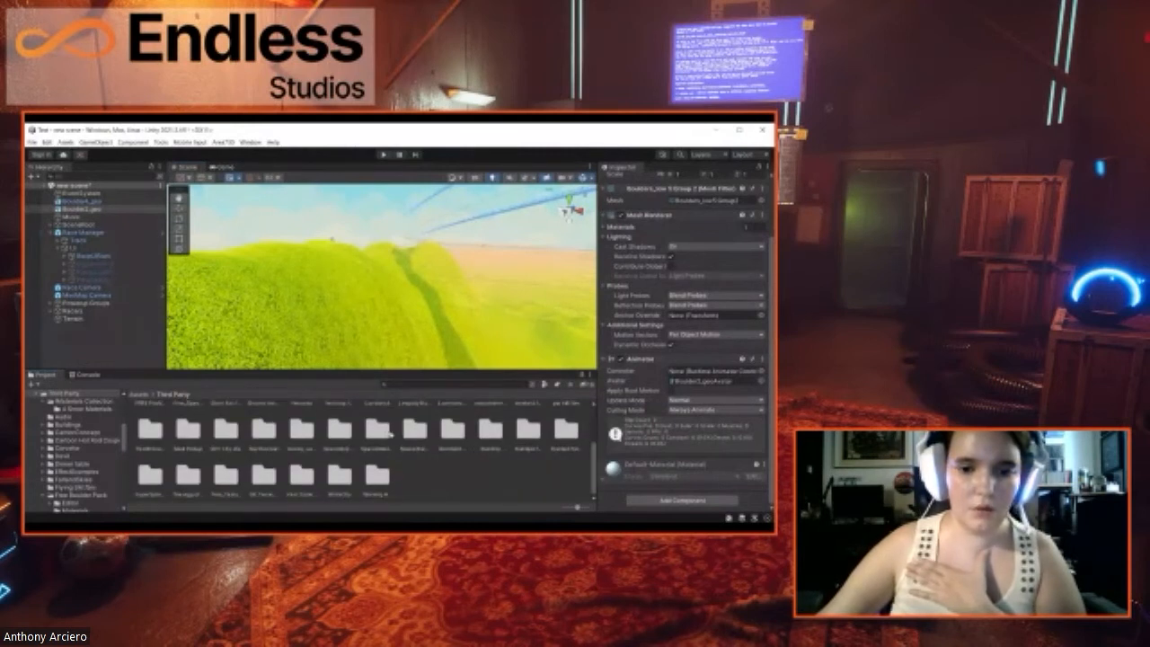
pyautogui.scroll(3, 431, 443)
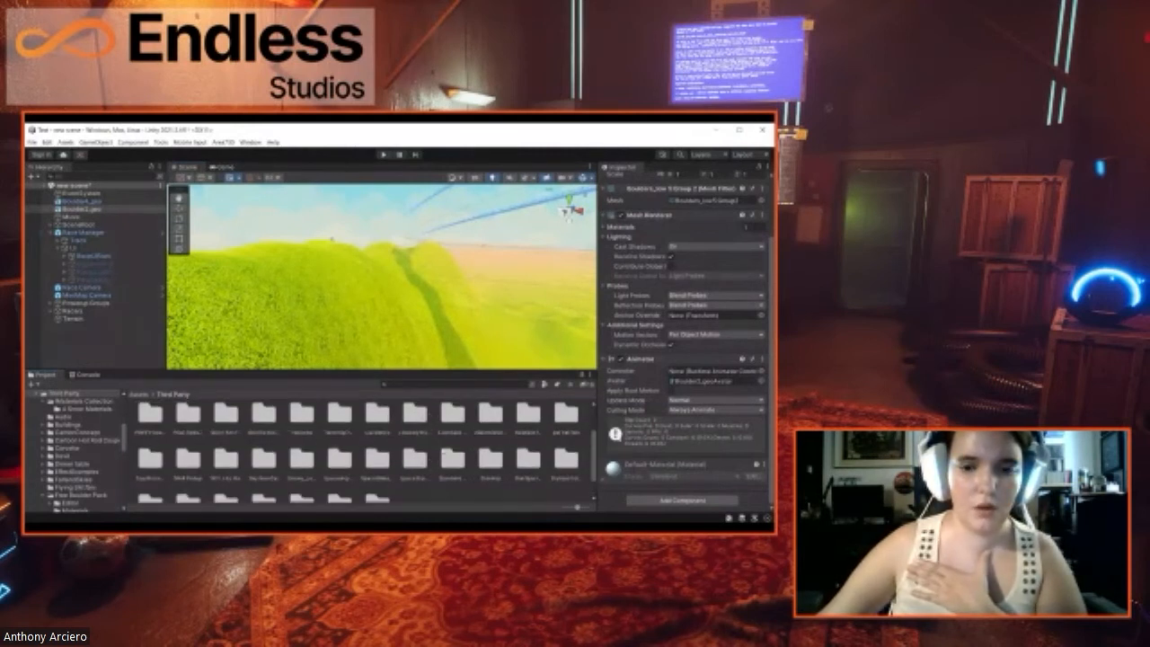
pyautogui.scroll(1, 493, 438)
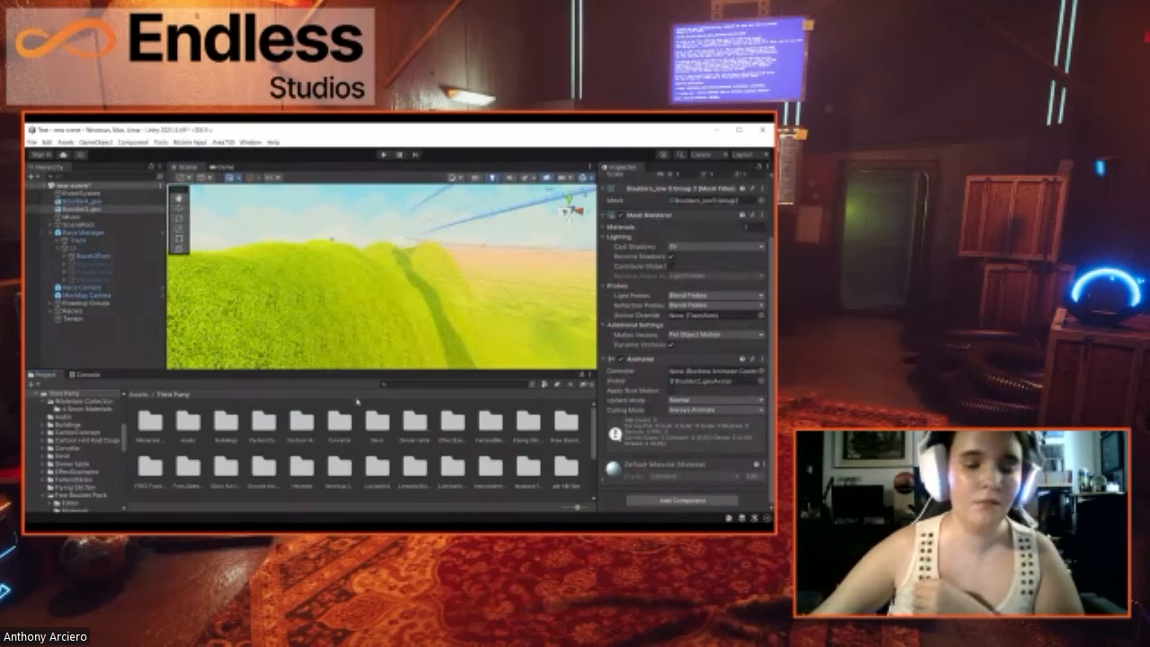
pyautogui.click(138, 394)
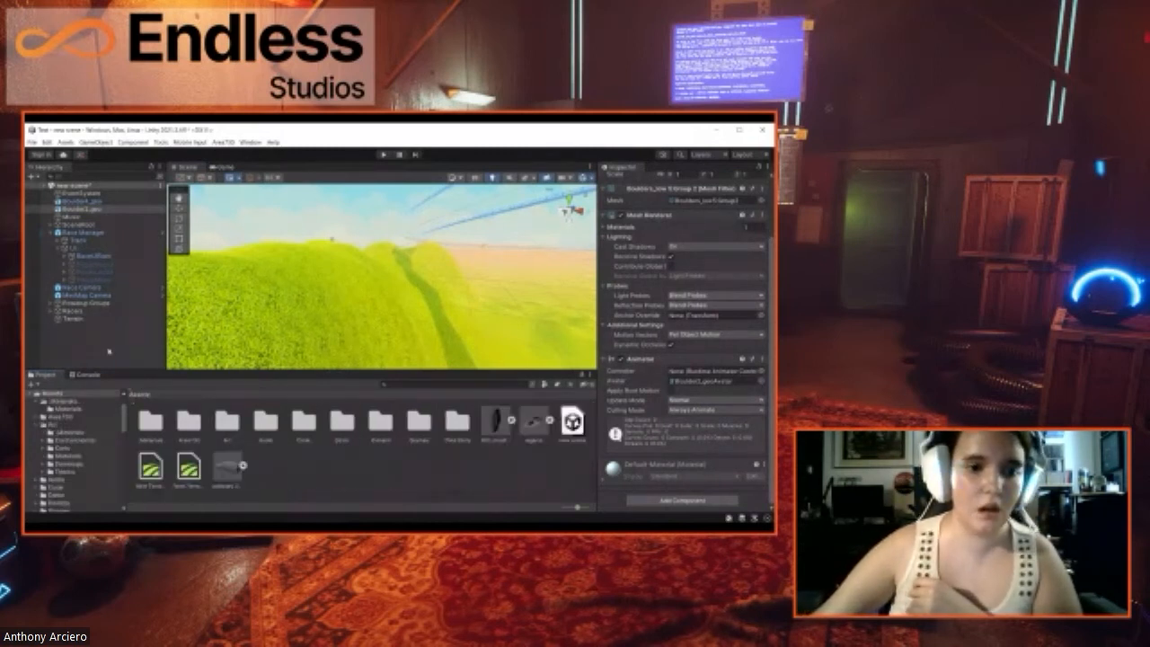
# Step: Select the Terrain, search the Third Party folders again for usable scenery assets and go back to the Assets root
pyautogui.click(72, 318)
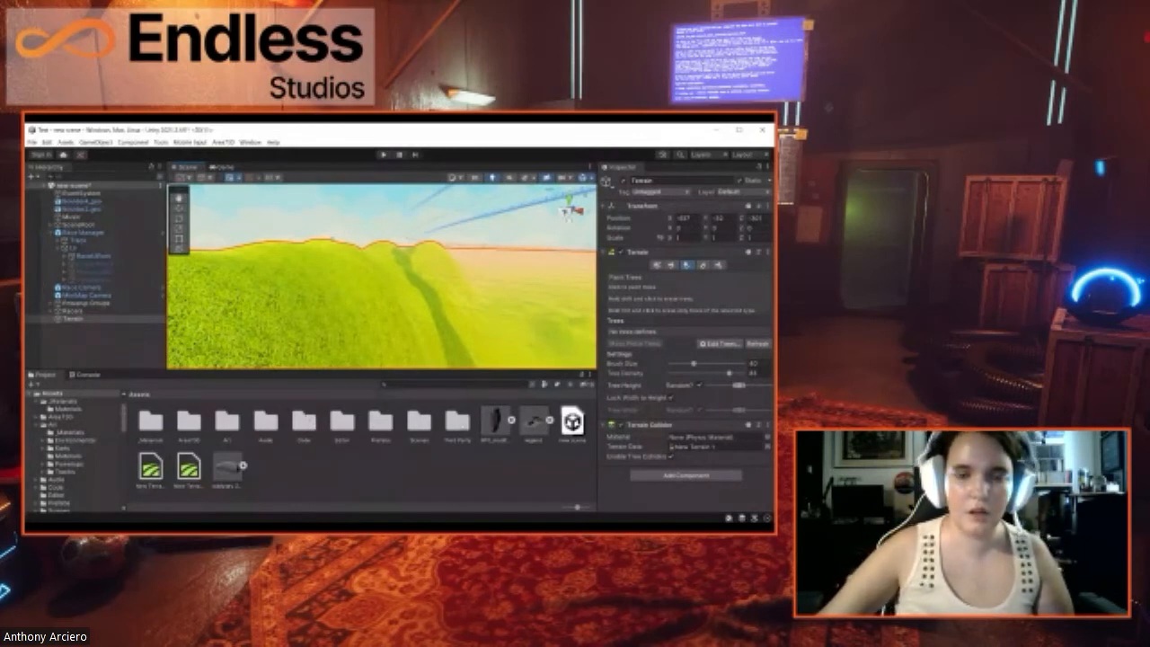
pyautogui.doubleClick(461, 424)
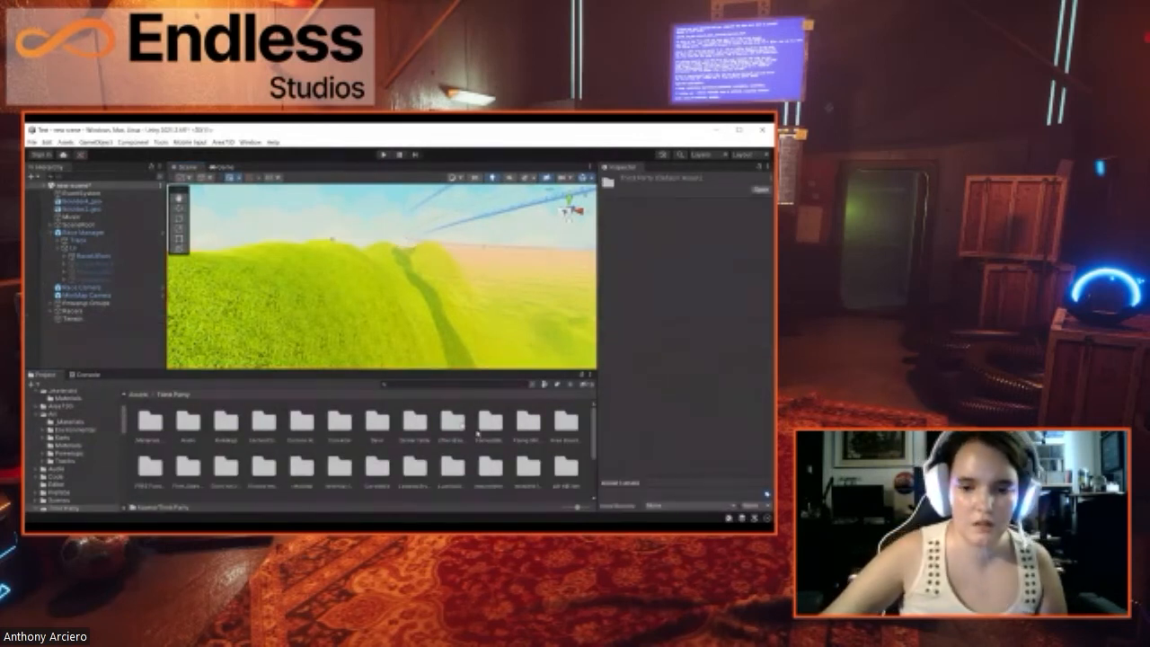
pyautogui.scroll(-1, 478, 434)
pyautogui.scroll(1, 503, 435)
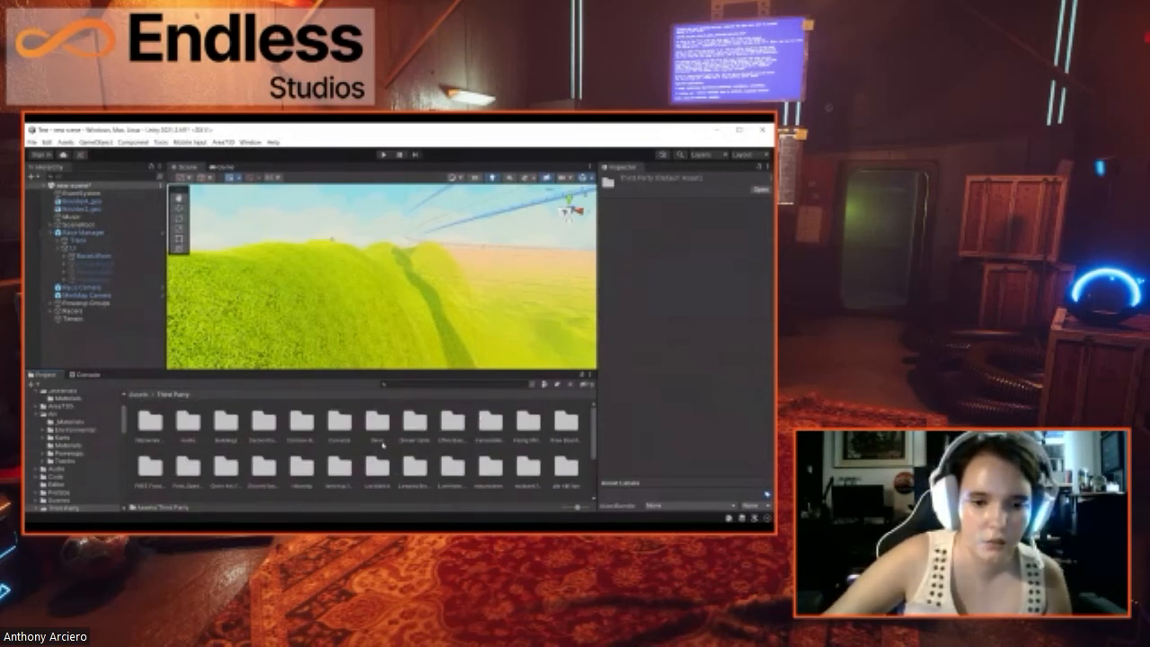
pyautogui.scroll(-1, 395, 440)
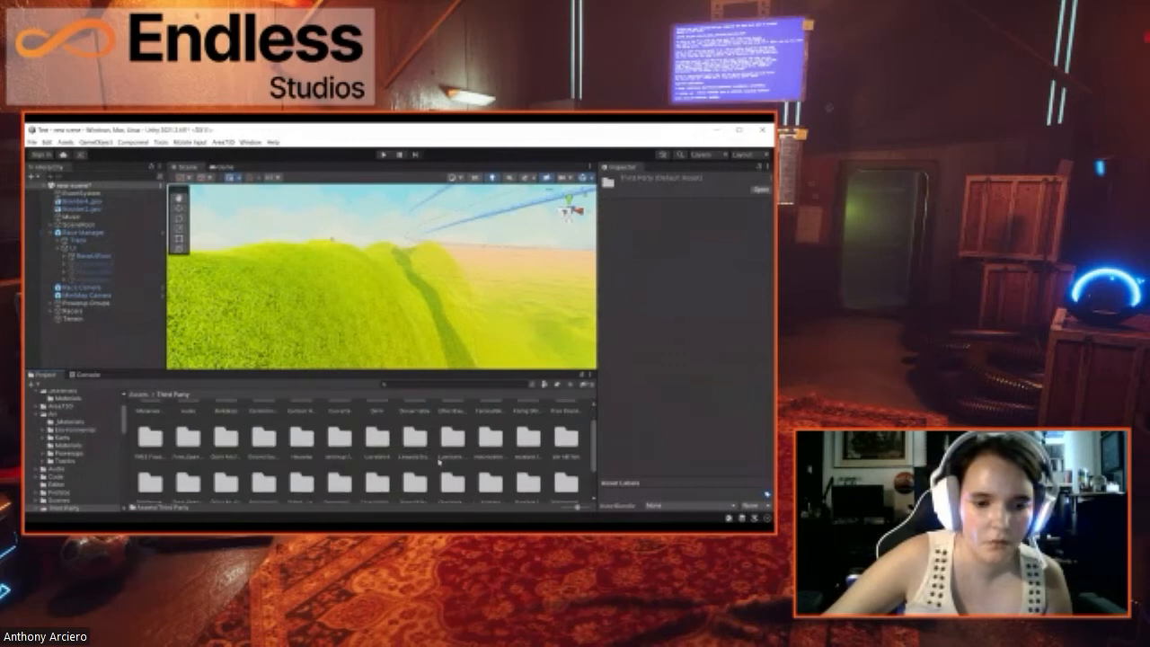
pyautogui.scroll(-1, 421, 447)
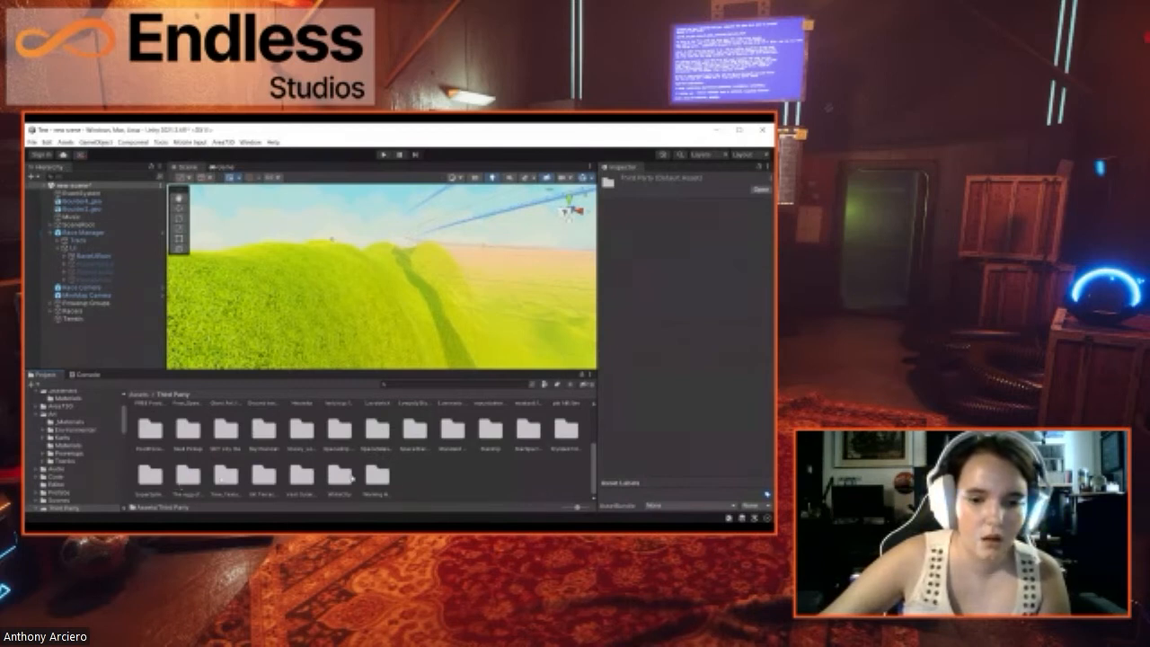
pyautogui.scroll(1, 350, 479)
pyautogui.scroll(1, 351, 479)
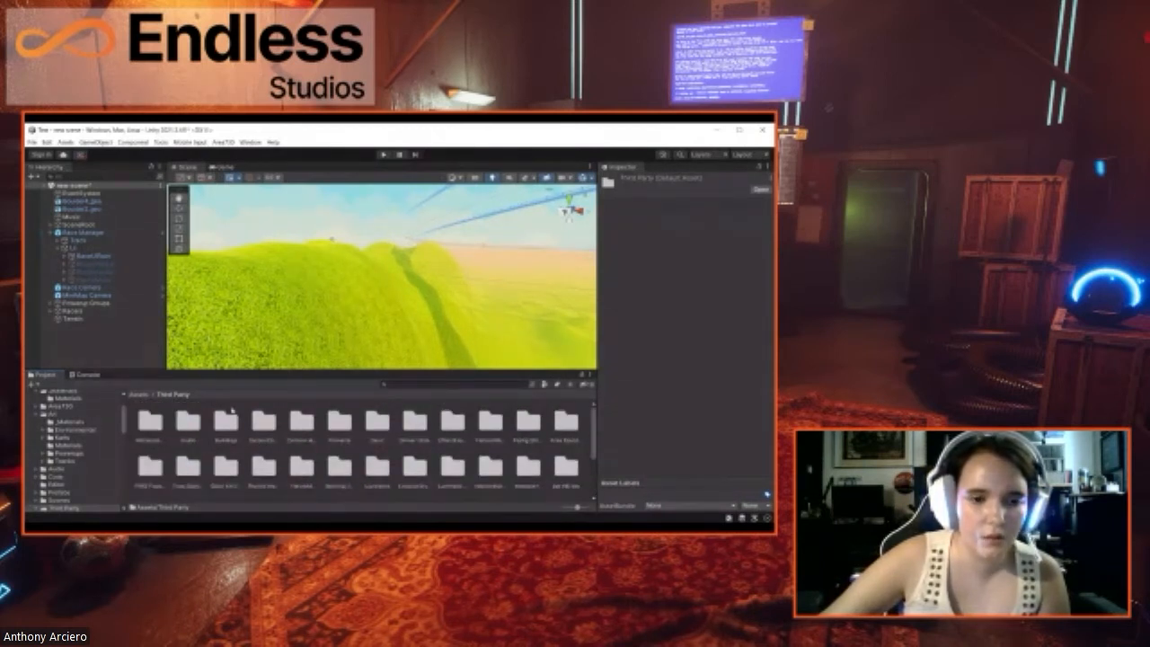
pyautogui.click(136, 394)
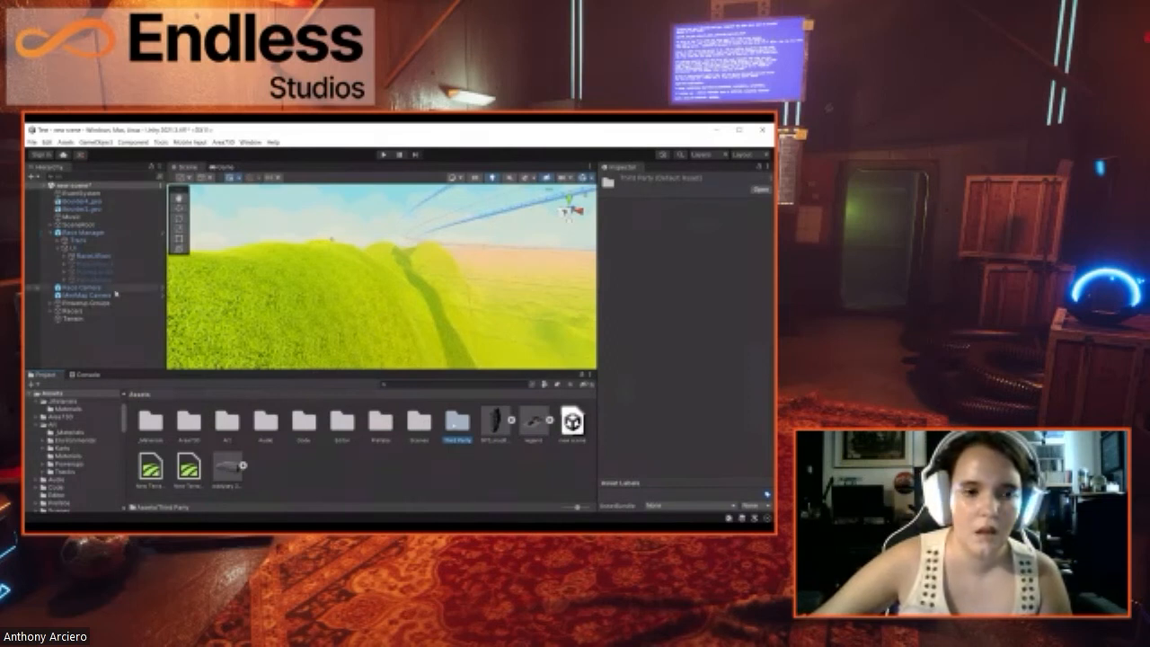
# Step: With the Terrain selected, inspect the Tree Prefab and Bend Factor options for adding a tree, and close the dialog without adding one
pyautogui.click(72, 319)
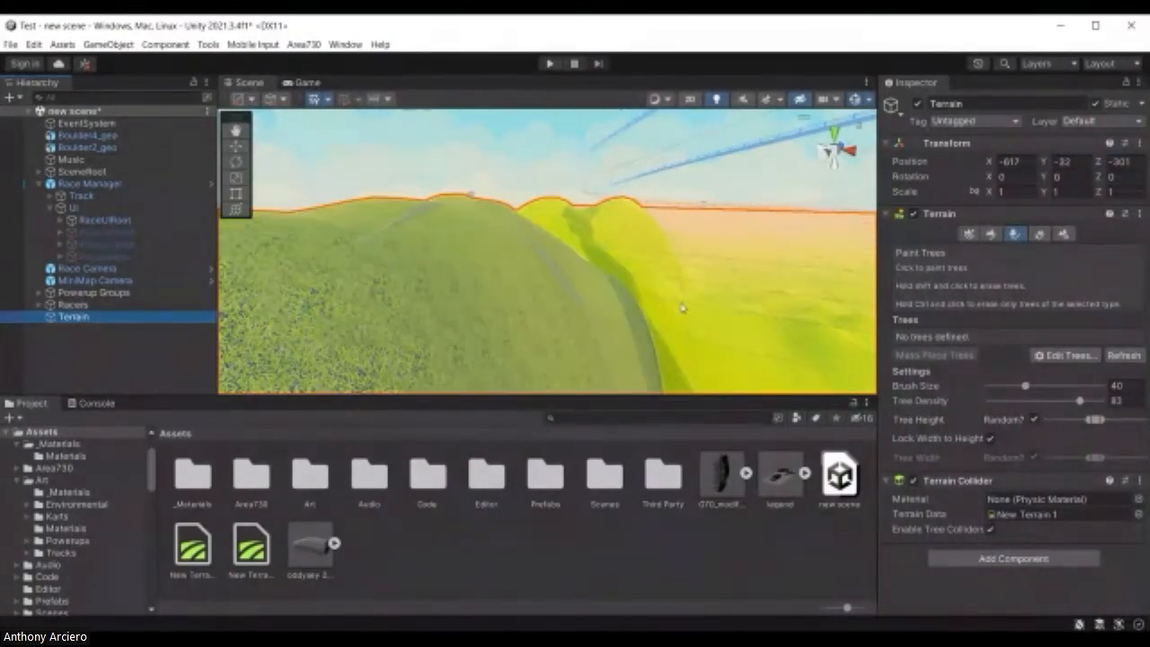
pyautogui.click(1082, 363)
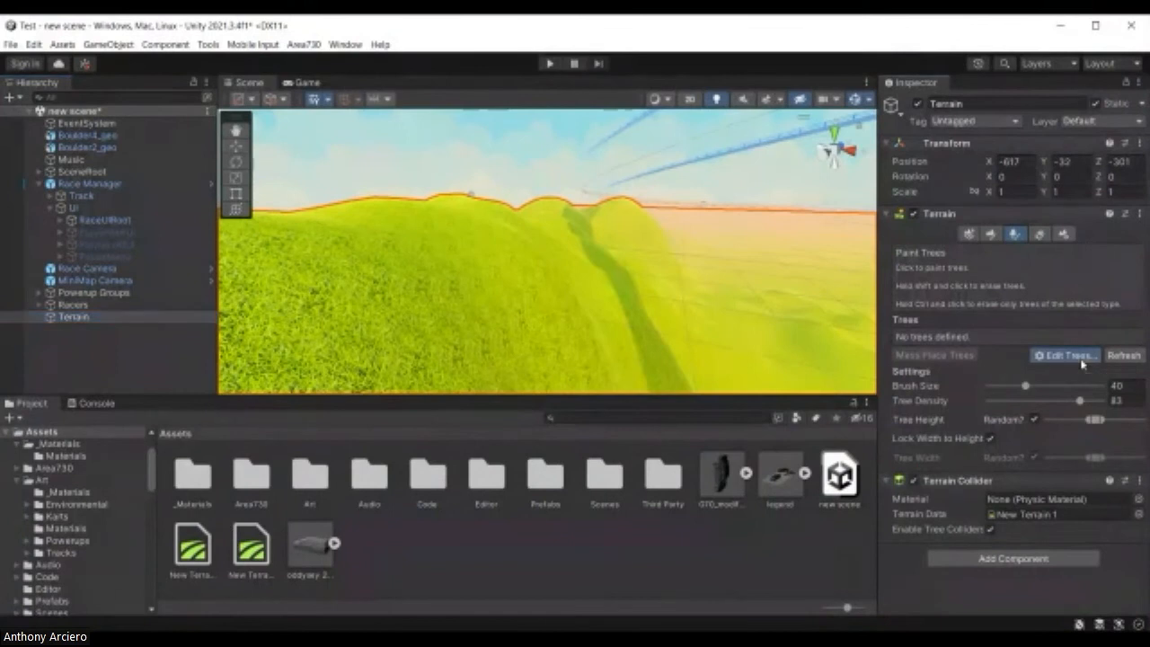
pyautogui.click(1082, 362)
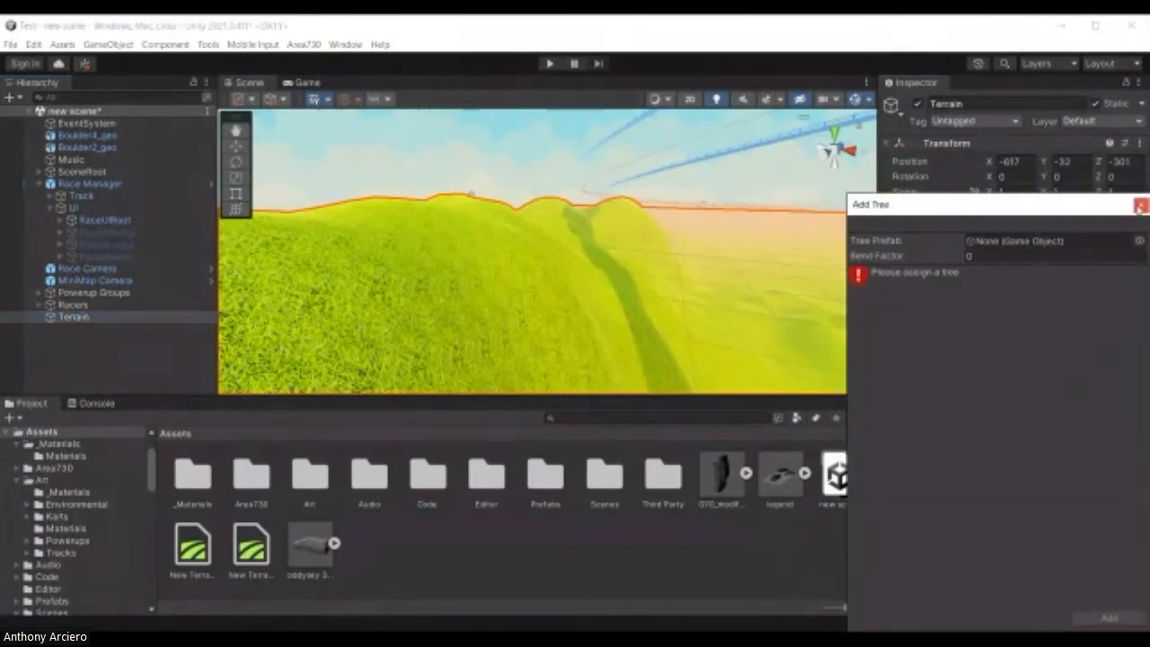
pyautogui.click(1141, 205)
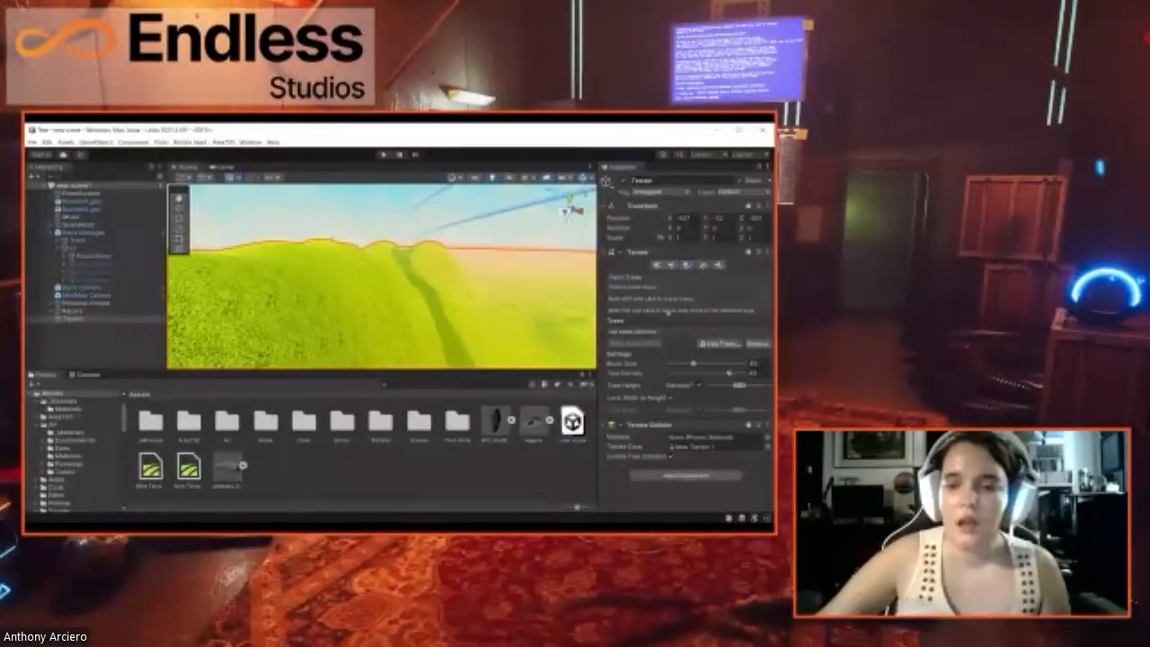
# Step: Switch the terrain to Paint Details and try painting the grassy hillside with the soft round brush
pyautogui.click(702, 264)
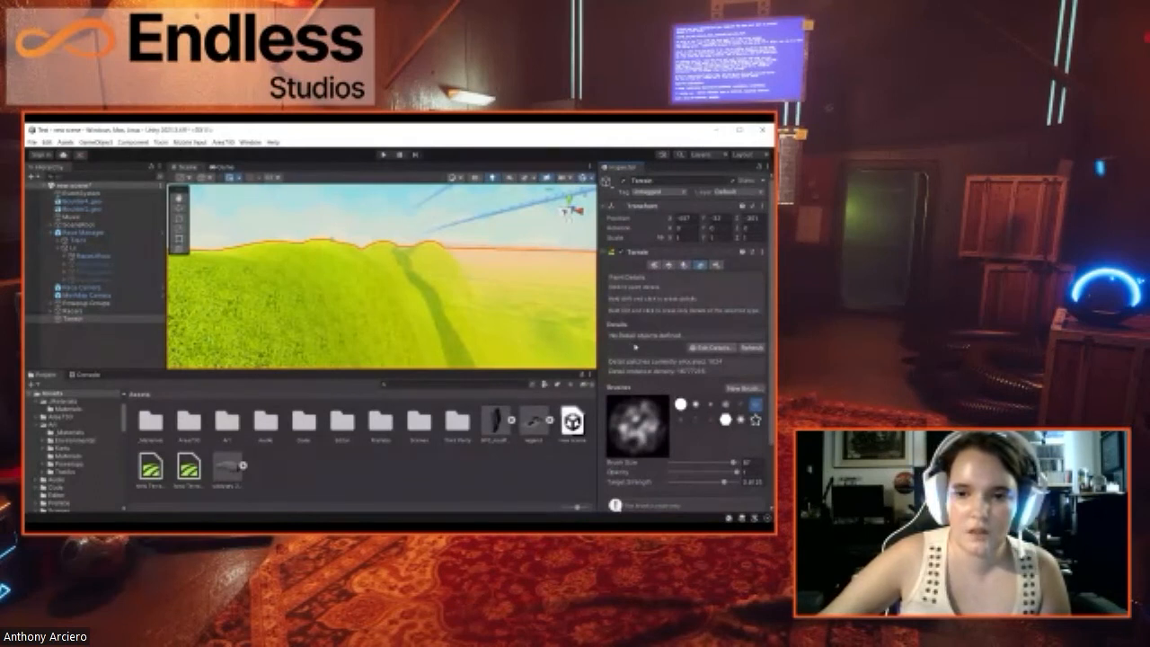
pyautogui.scroll(-2, 635, 347)
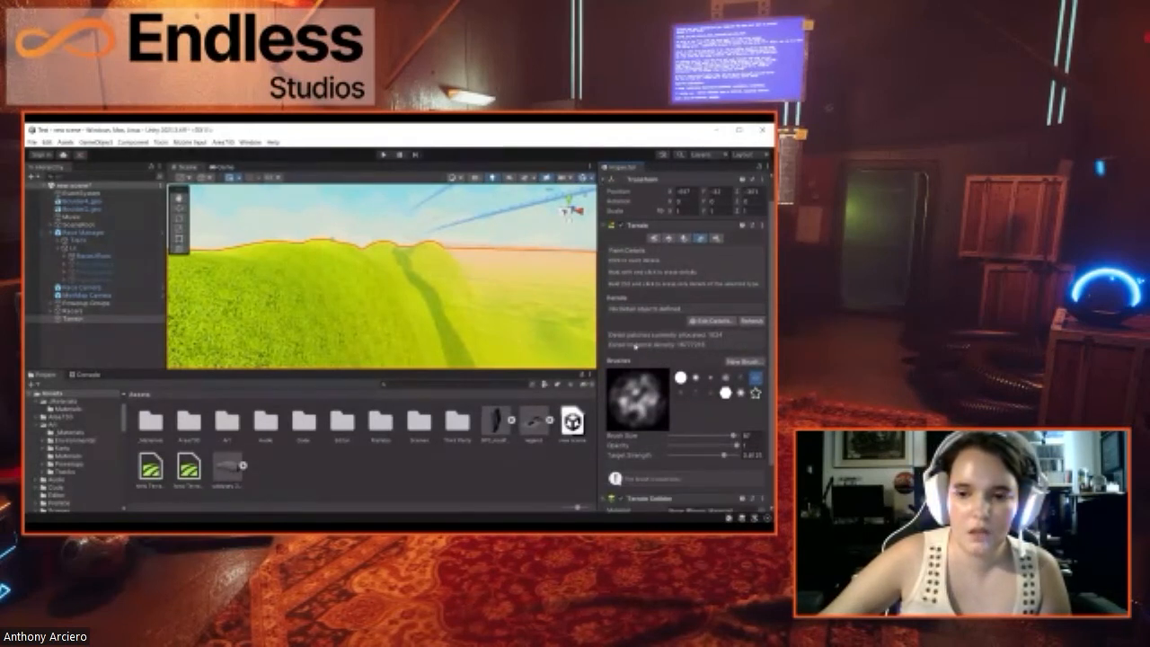
pyautogui.click(697, 352)
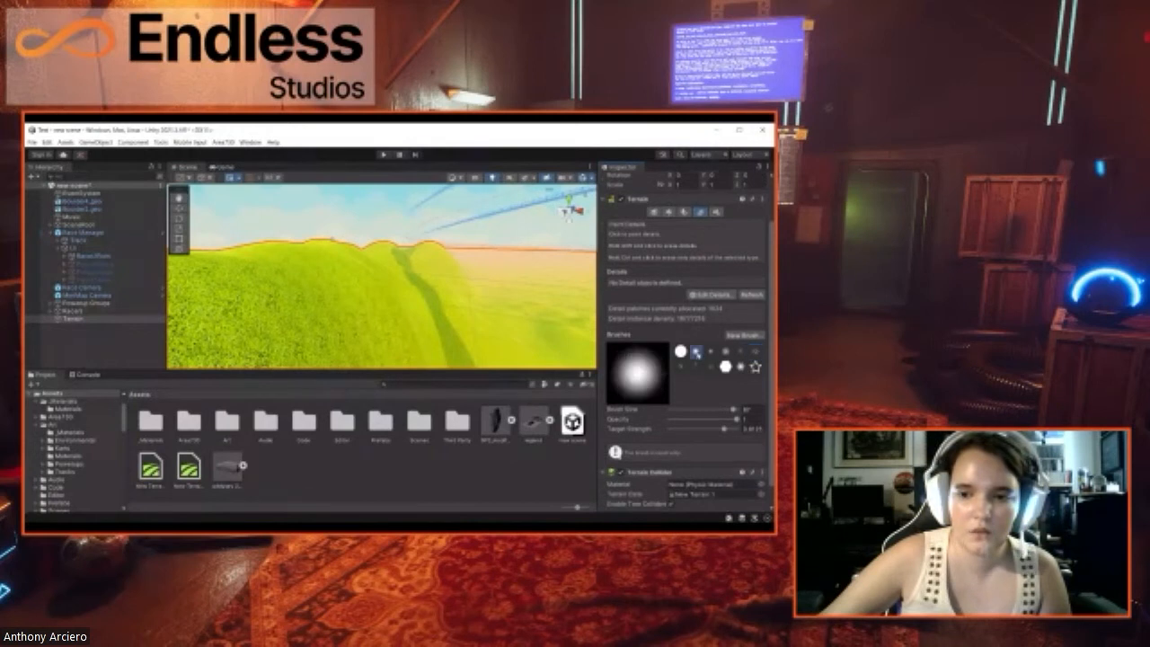
pyautogui.moveTo(386, 261); pyautogui.dragTo(418, 334)
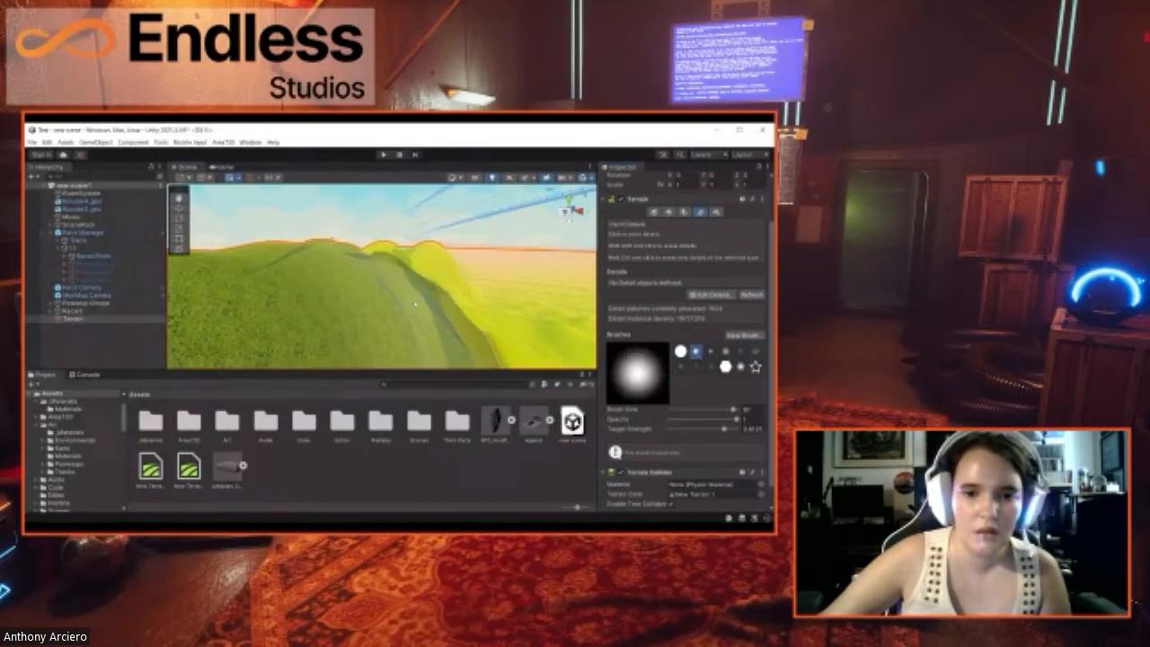
pyautogui.moveTo(419, 290); pyautogui.dragTo(427, 277)
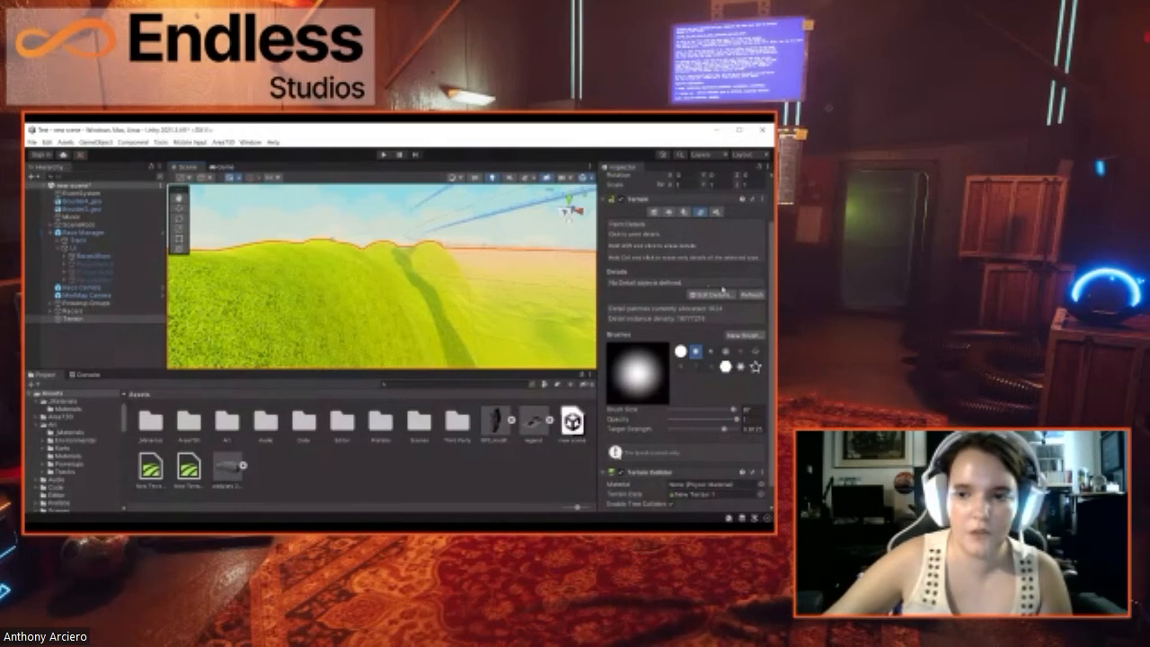
# Step: Examine the Terrain Settings, including tree and detail objects, wind for grass, mesh resolution, texture resolutions and lighting
pyautogui.click(717, 212)
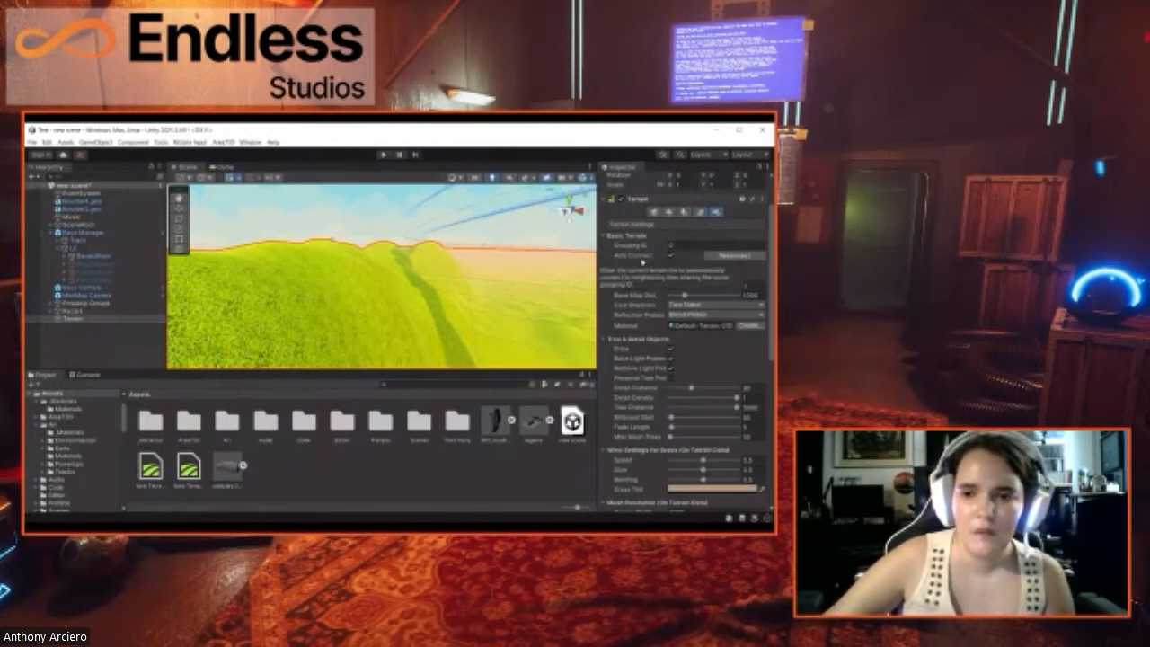
pyautogui.scroll(-1, 640, 263)
pyautogui.scroll(-1, 641, 260)
pyautogui.scroll(-4, 641, 260)
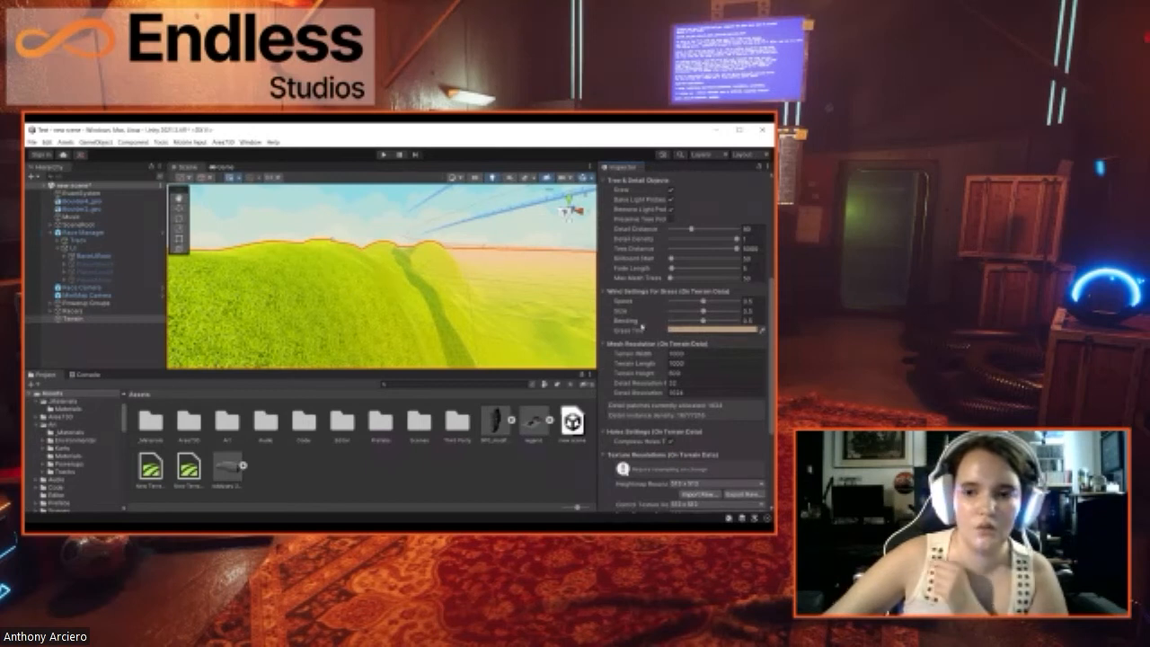
pyautogui.scroll(1, 642, 327)
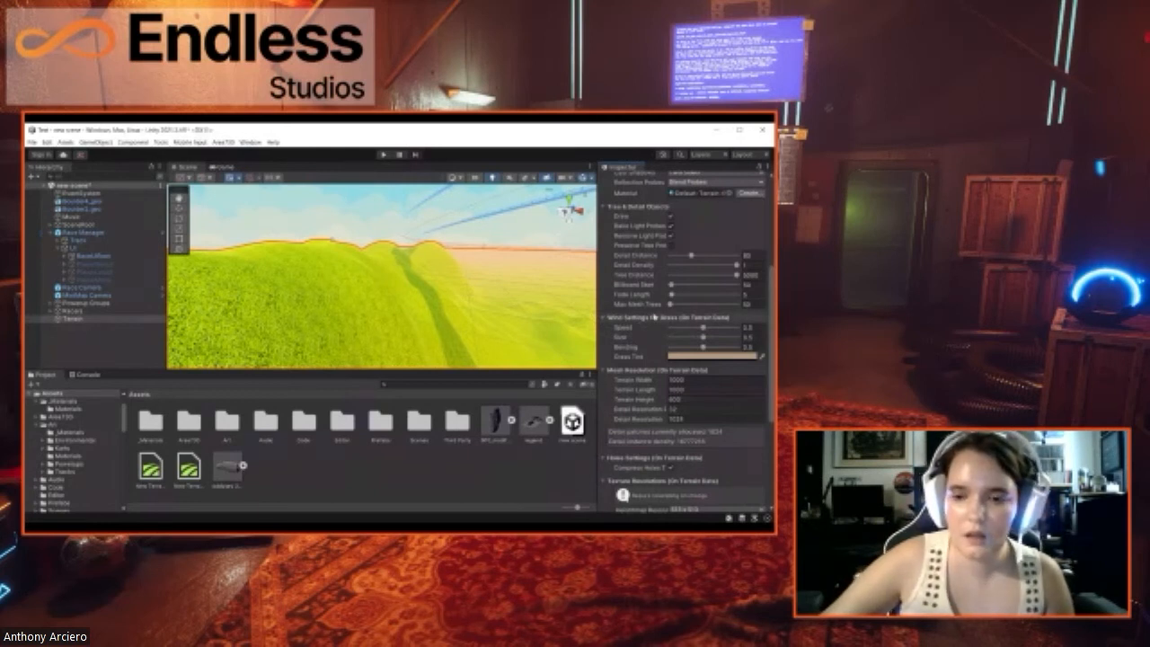
pyautogui.scroll(-4, 644, 323)
pyautogui.scroll(-3, 653, 318)
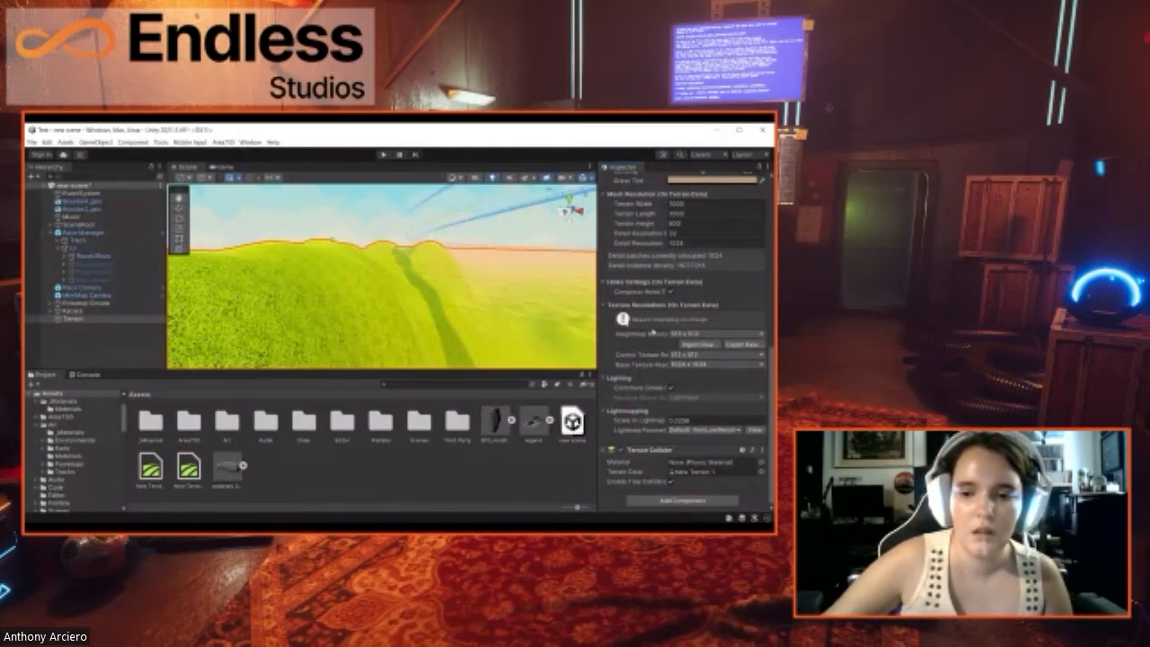
pyautogui.scroll(10, 654, 331)
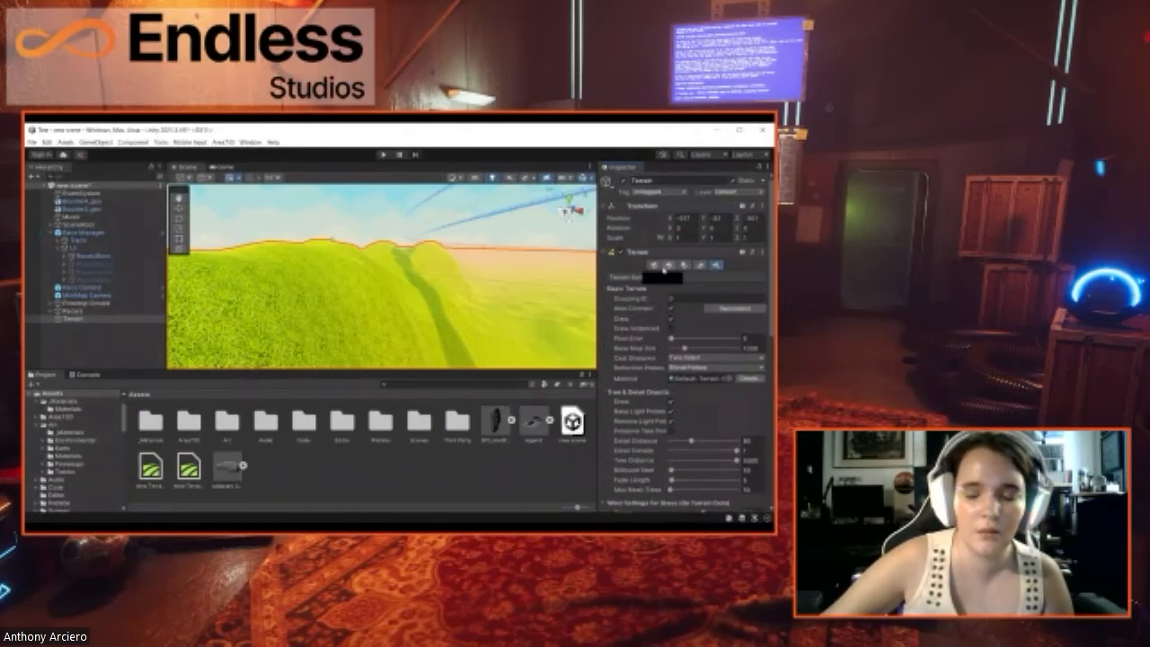
# Step: Switch the terrain to Raise or Lower Terrain and choose the cloudy, irregular brush for the flat ground near the track
pyautogui.click(658, 266)
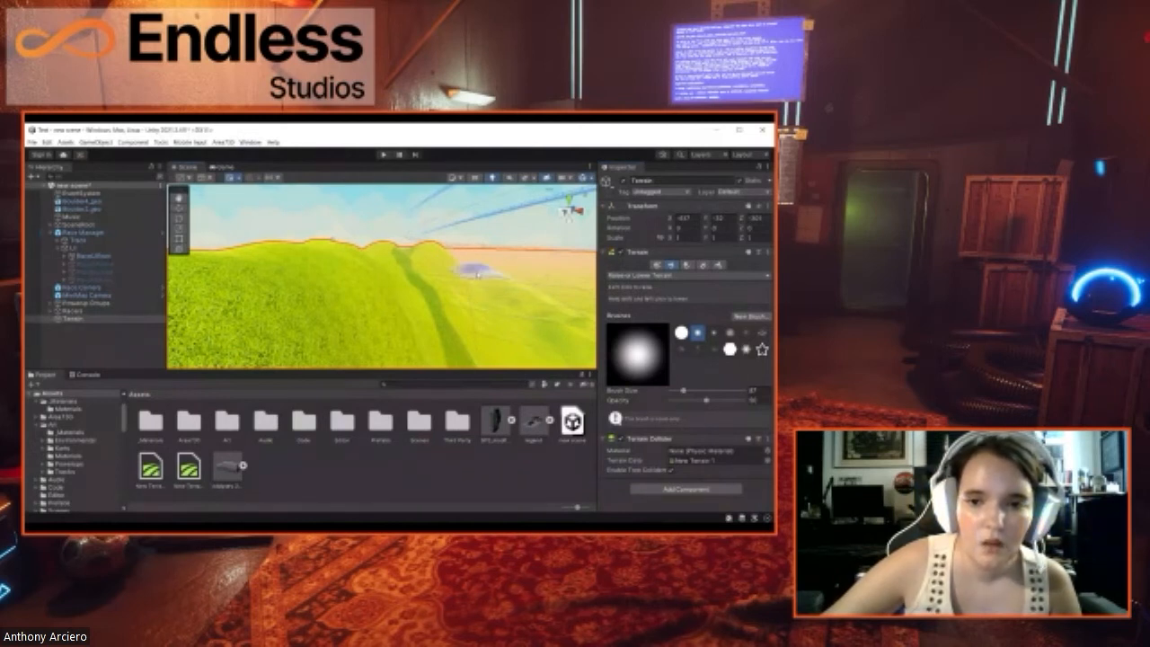
pyautogui.moveTo(426, 293)
pyautogui.mouseDown(button='right')
pyautogui.moveTo(549, 295)
pyautogui.moveTo(542, 274)
pyautogui.moveTo(490, 270)
pyautogui.mouseUp(button='right')
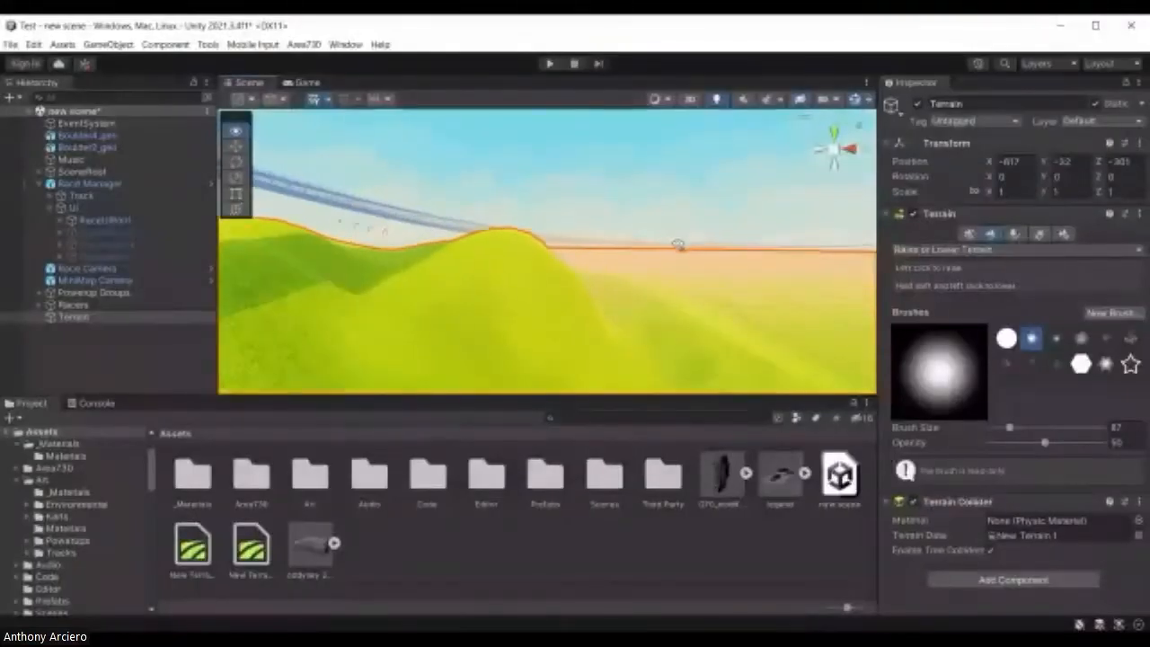
pyautogui.moveTo(680, 249)
pyautogui.mouseDown(button='right')
pyautogui.moveTo(569, 260)
pyautogui.moveTo(597, 236)
pyautogui.moveTo(581, 159)
pyautogui.moveTo(596, 226)
pyautogui.mouseUp(button='right')
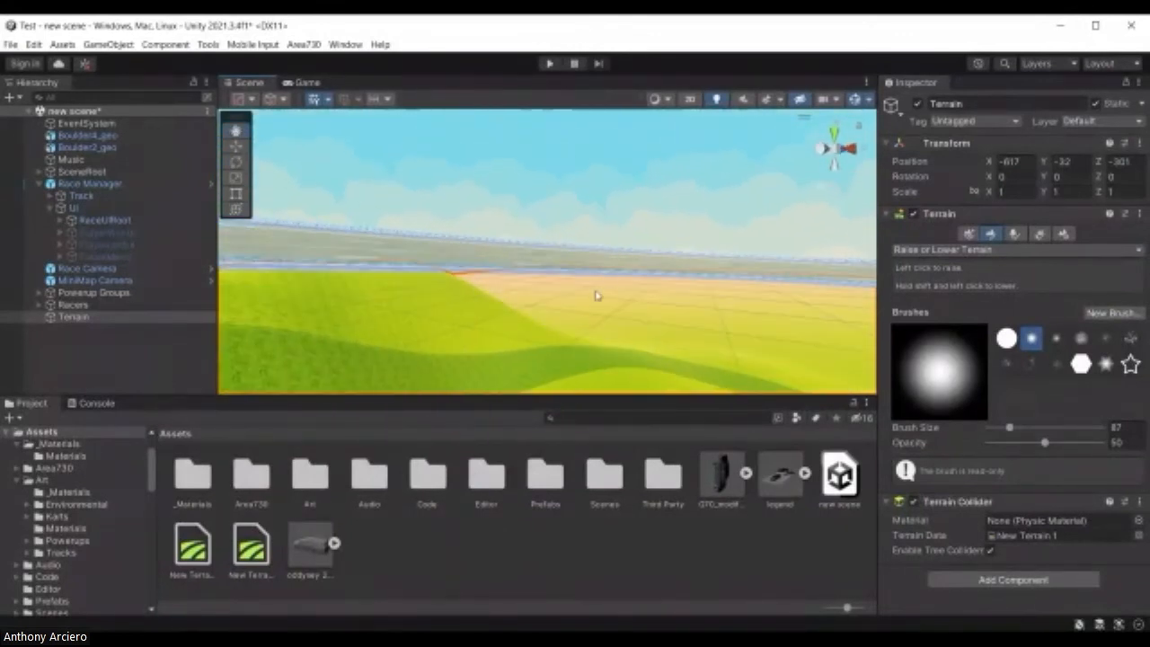
pyautogui.click(1082, 338)
# Step: Try raising the flat ground beside the grassy hill with the cloudy brush, and undo the strokes
pyautogui.moveTo(575, 330); pyautogui.dragTo(582, 332)
pyautogui.hotkey('ctrl', 'z')
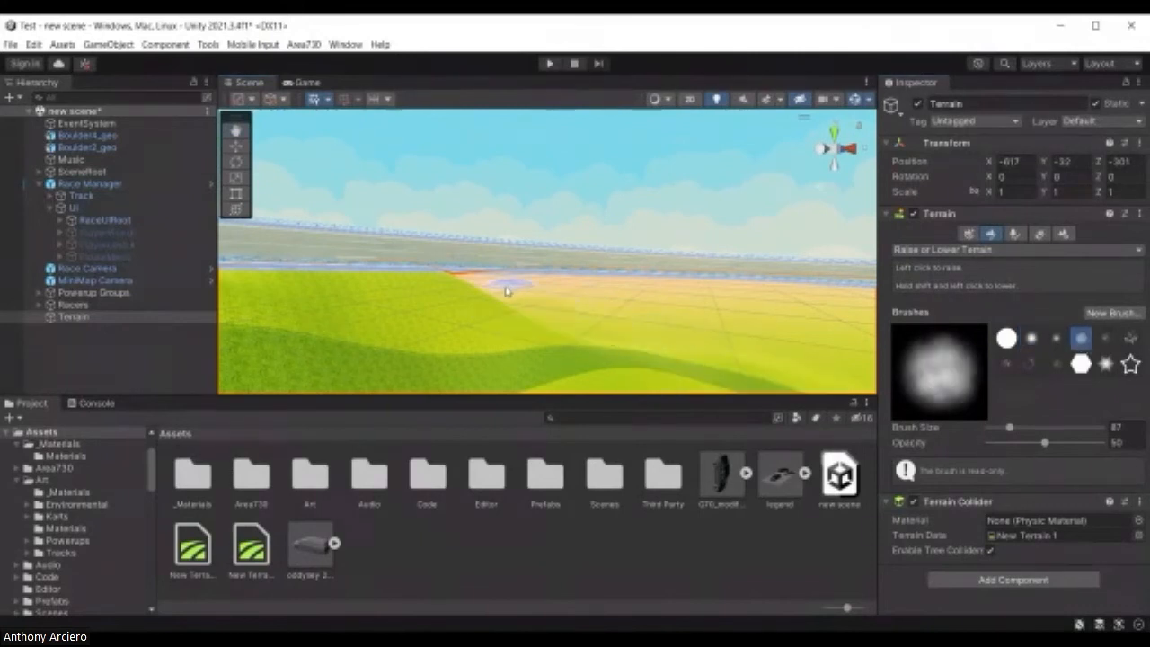
pyautogui.moveTo(511, 293); pyautogui.dragTo(643, 333)
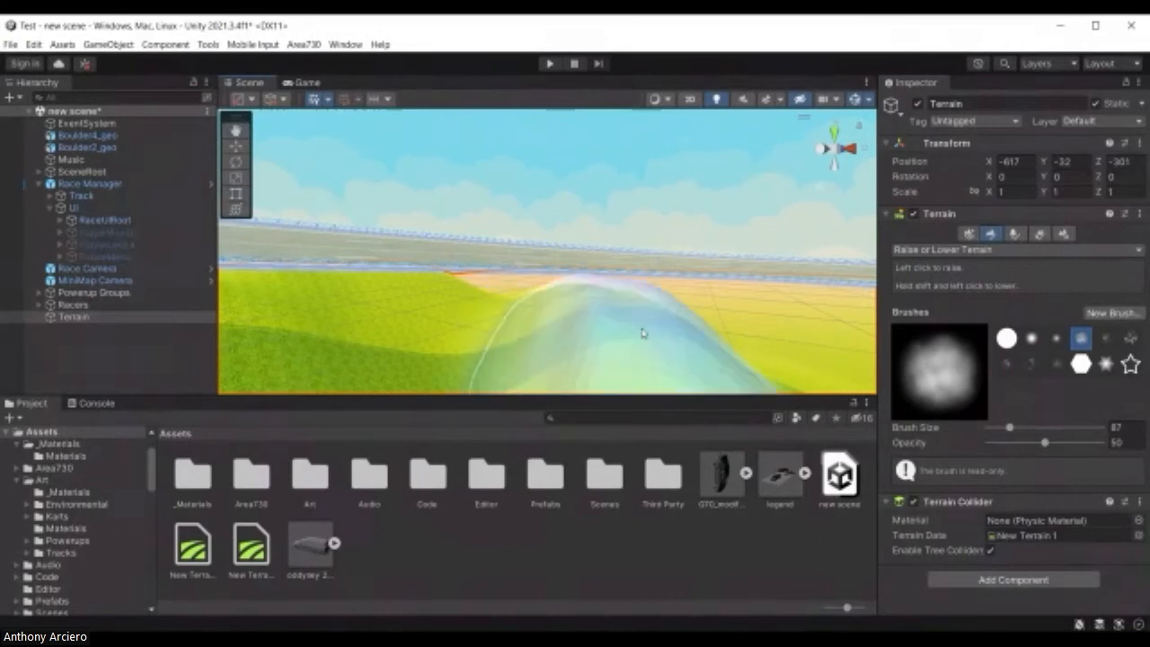
pyautogui.hotkey('ctrl', 'z')
# Step: Raise the ground at the edge of the grassy hill facing the track with the cloudy brush
pyautogui.moveTo(606, 289)
pyautogui.mouseDown(button='right')
pyautogui.moveTo(547, 334)
pyautogui.moveTo(611, 354)
pyautogui.moveTo(710, 357)
pyautogui.moveTo(642, 334)
pyautogui.mouseUp(button='right')
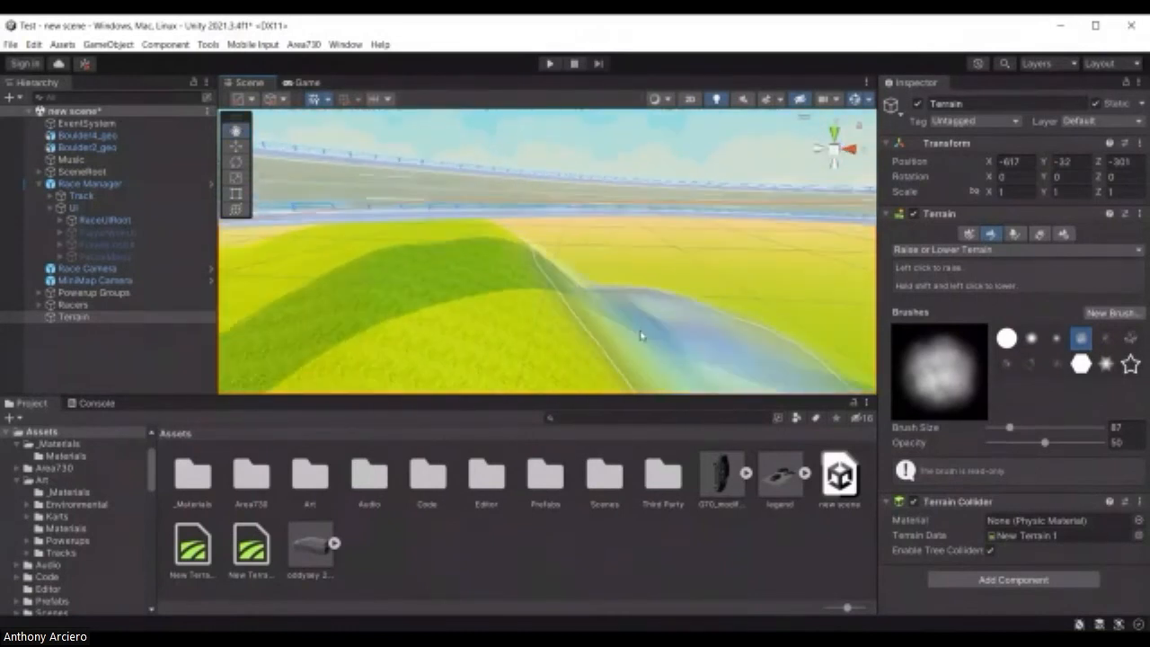
pyautogui.click(670, 296)
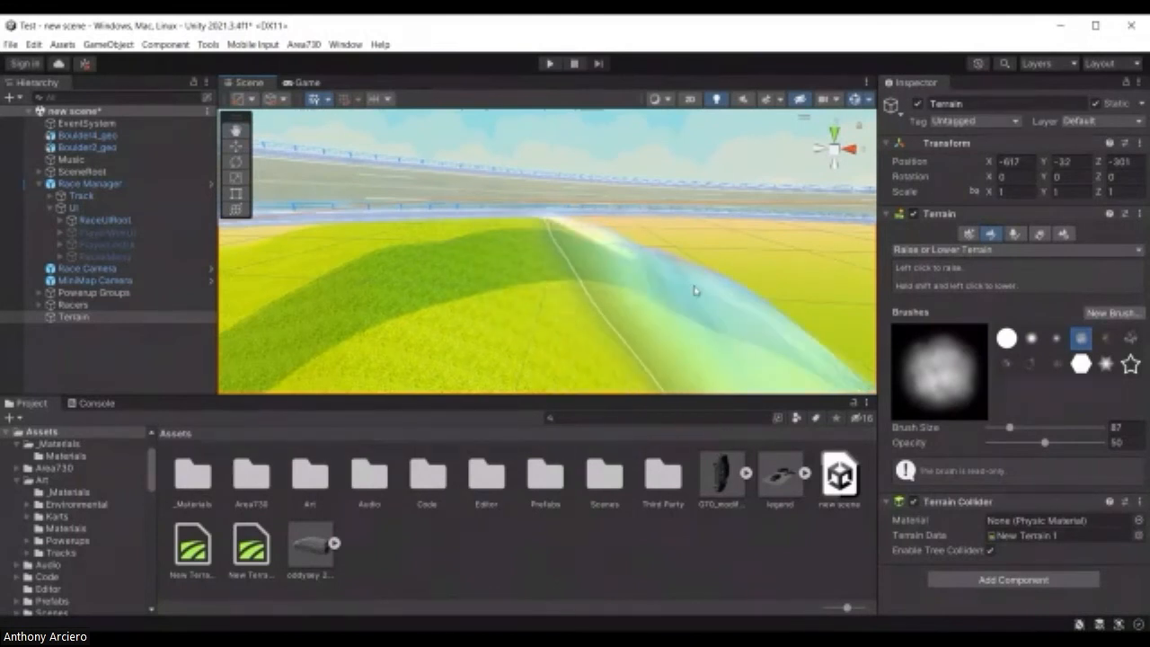
pyautogui.moveTo(318, 303)
pyautogui.mouseDown(button='right')
pyautogui.moveTo(720, 276)
pyautogui.moveTo(359, 251)
pyautogui.mouseUp(button='right')
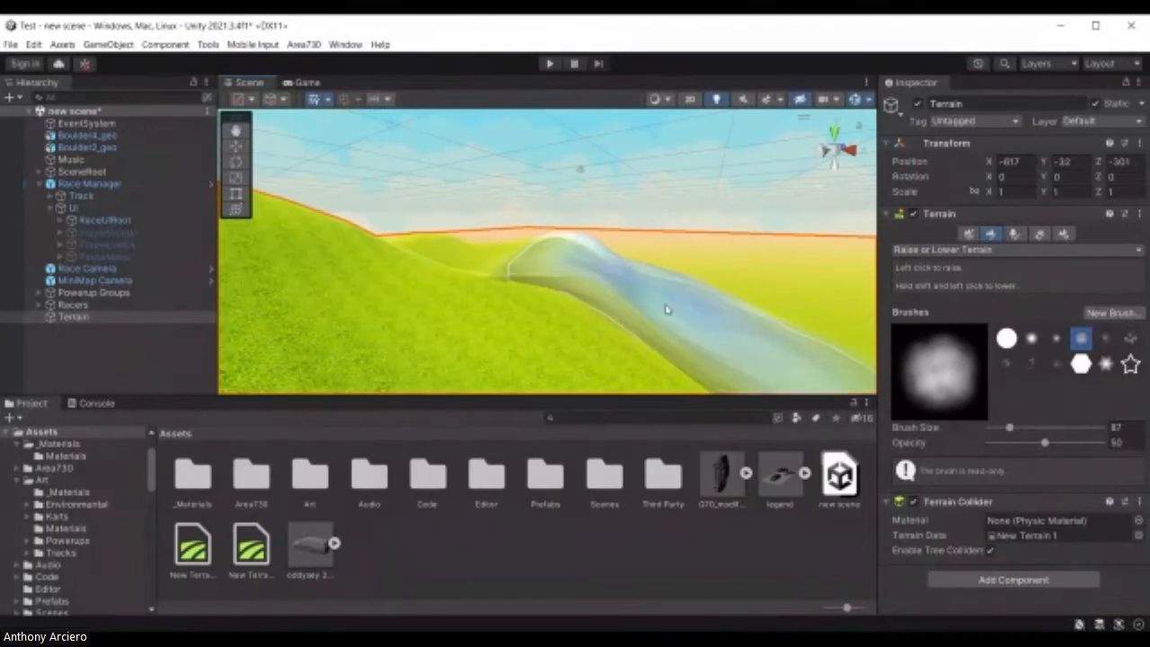
# Step: Raise the flat ground at the foot of the sculpted hills with the cloudy brush
pyautogui.moveTo(637, 321); pyautogui.dragTo(372, 249, button='right')
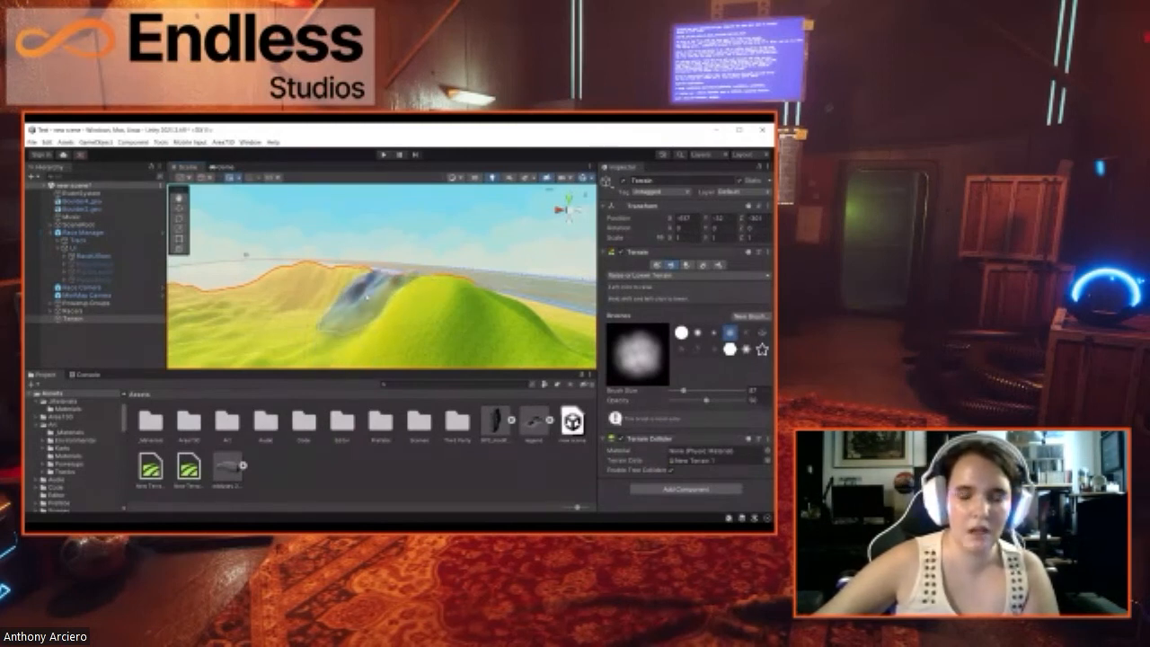
pyautogui.moveTo(377, 307); pyautogui.dragTo(480, 299, button='right')
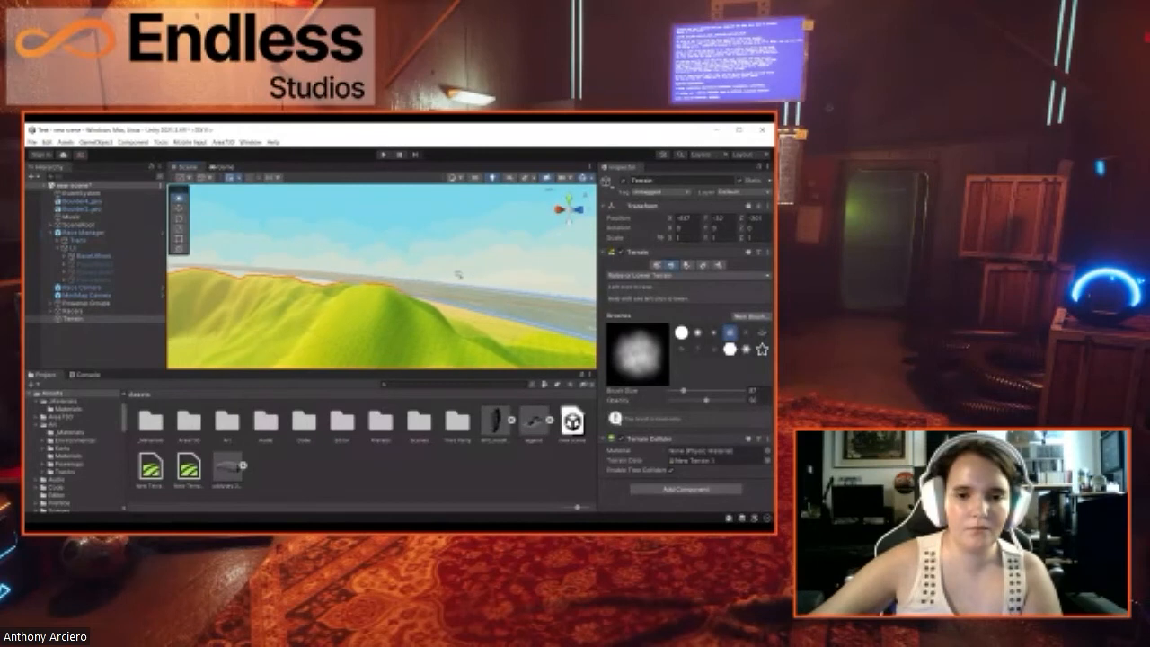
pyautogui.moveTo(442, 277); pyautogui.dragTo(283, 287, button='right')
pyautogui.moveTo(356, 288); pyautogui.dragTo(301, 288, button='right')
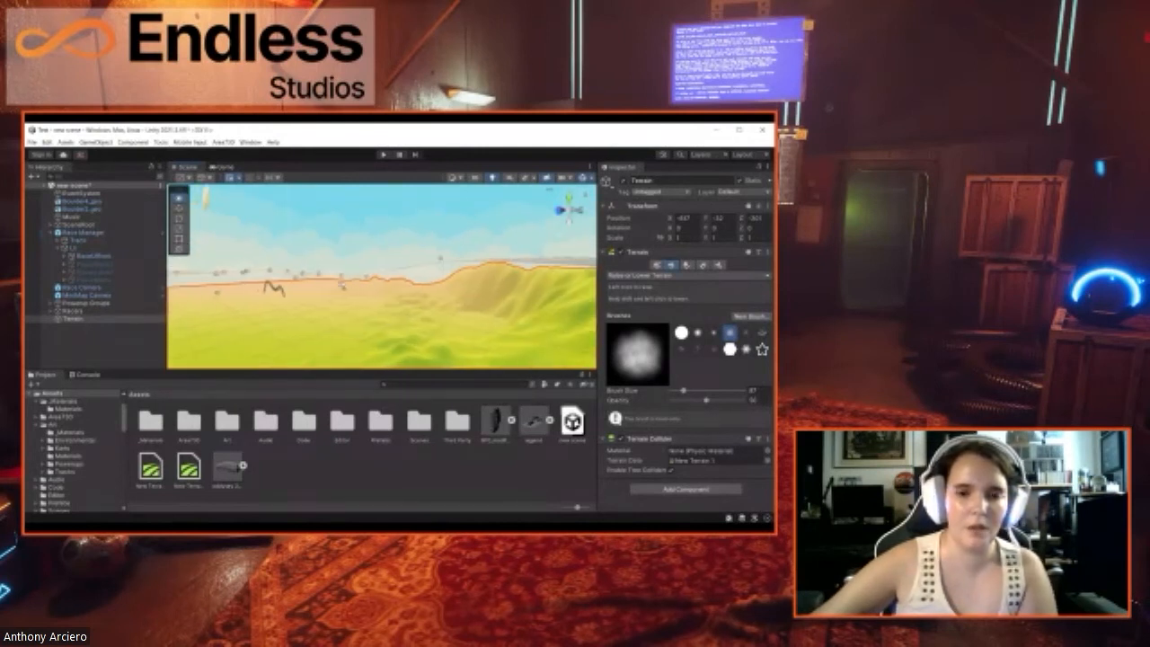
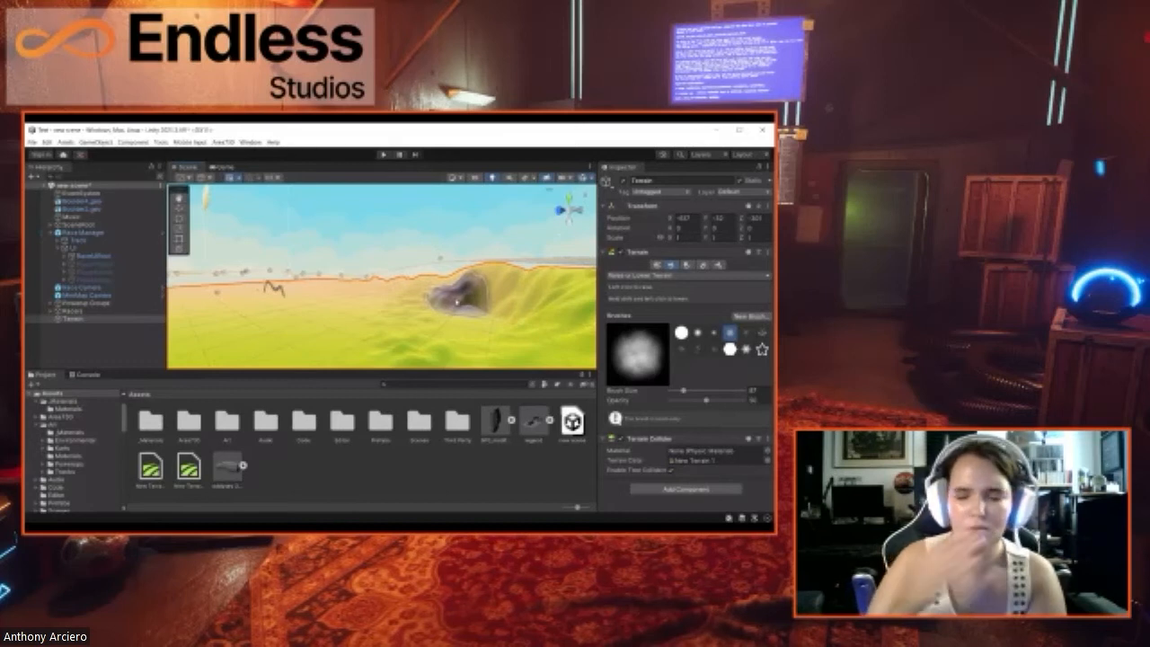
pyautogui.moveTo(456, 304)
pyautogui.mouseDown()
pyautogui.moveTo(503, 307)
pyautogui.moveTo(459, 292)
pyautogui.moveTo(479, 293)
pyautogui.mouseUp()
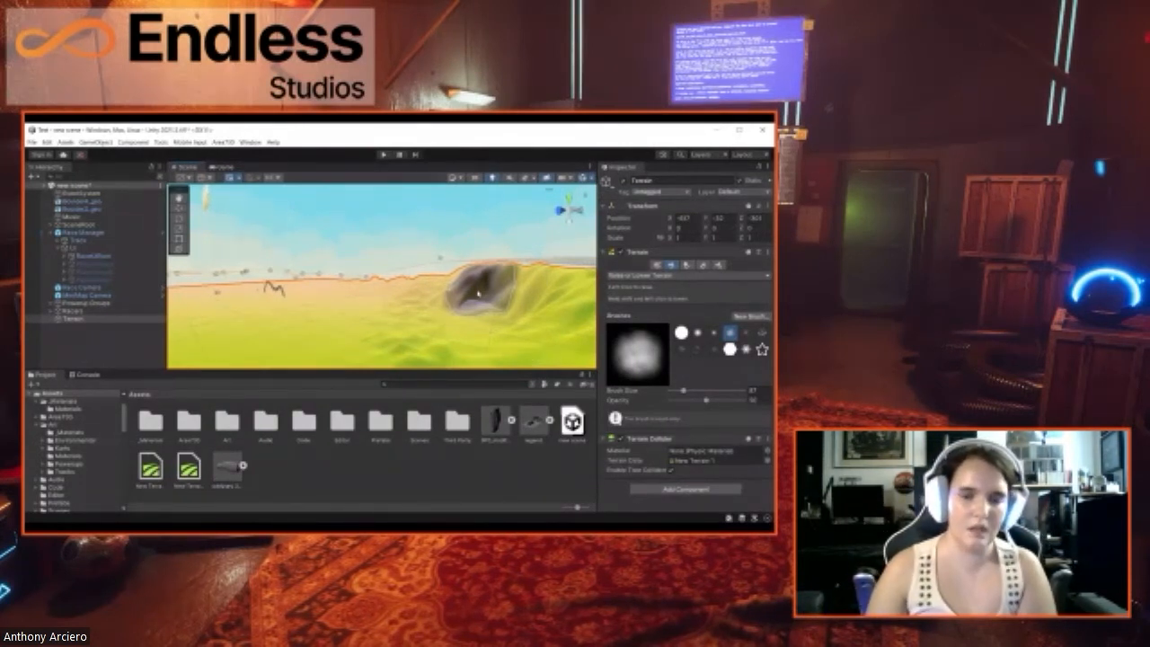
# Step: Try cutting a hole with Paint Holes in the flat ground near the curved track piece, and undo it
pyautogui.moveTo(432, 319)
pyautogui.mouseDown(button='right')
pyautogui.moveTo(413, 256)
pyautogui.moveTo(419, 302)
pyautogui.mouseUp(button='right')
pyautogui.moveTo(279, 310)
pyautogui.mouseDown(button='right')
pyautogui.moveTo(264, 300)
pyautogui.moveTo(291, 283)
pyautogui.moveTo(374, 330)
pyautogui.moveTo(401, 271)
pyautogui.moveTo(422, 304)
pyautogui.mouseUp(button='right')
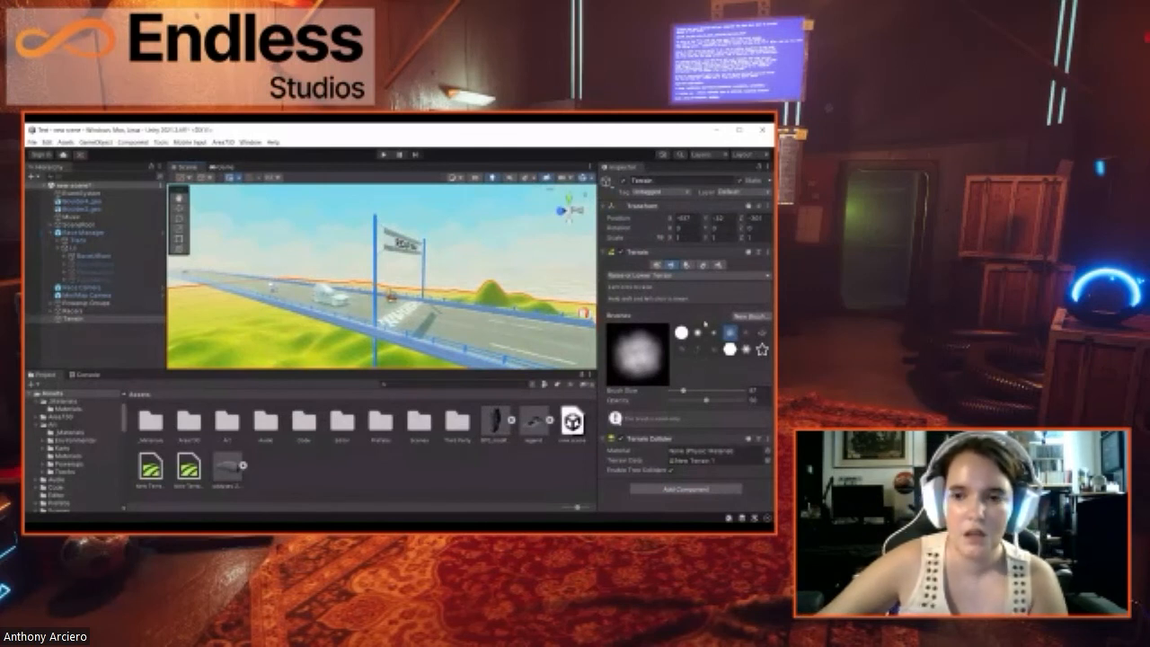
pyautogui.click(655, 291)
pyautogui.moveTo(346, 287)
pyautogui.mouseDown(button='right')
pyautogui.moveTo(236, 292)
pyautogui.moveTo(184, 316)
pyautogui.moveTo(173, 337)
pyautogui.mouseUp(button='right')
pyautogui.click(306, 309)
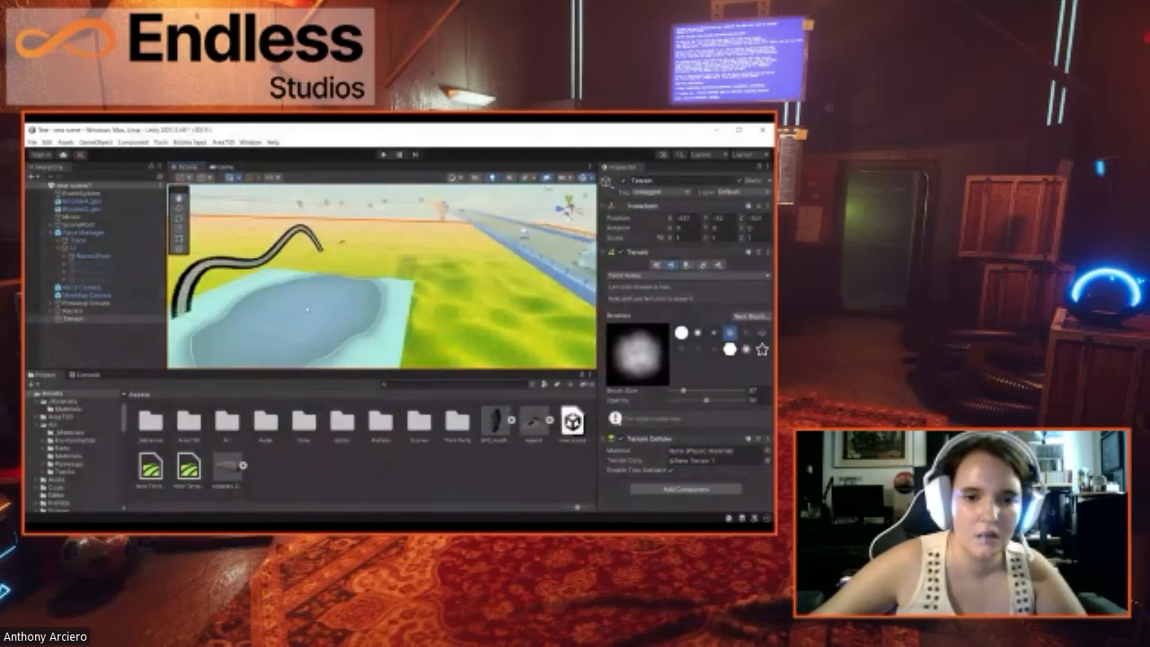
pyautogui.moveTo(409, 296); pyautogui.dragTo(384, 299, button='right')
pyautogui.click(377, 301)
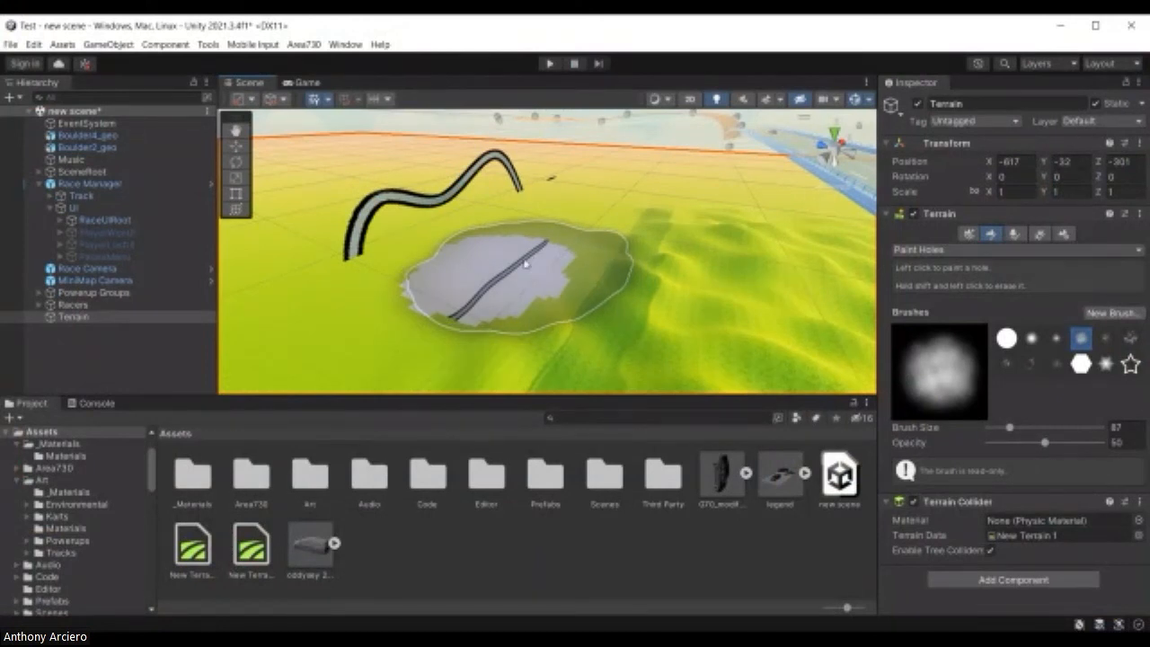
pyautogui.hotkey('ctrl', 'z')
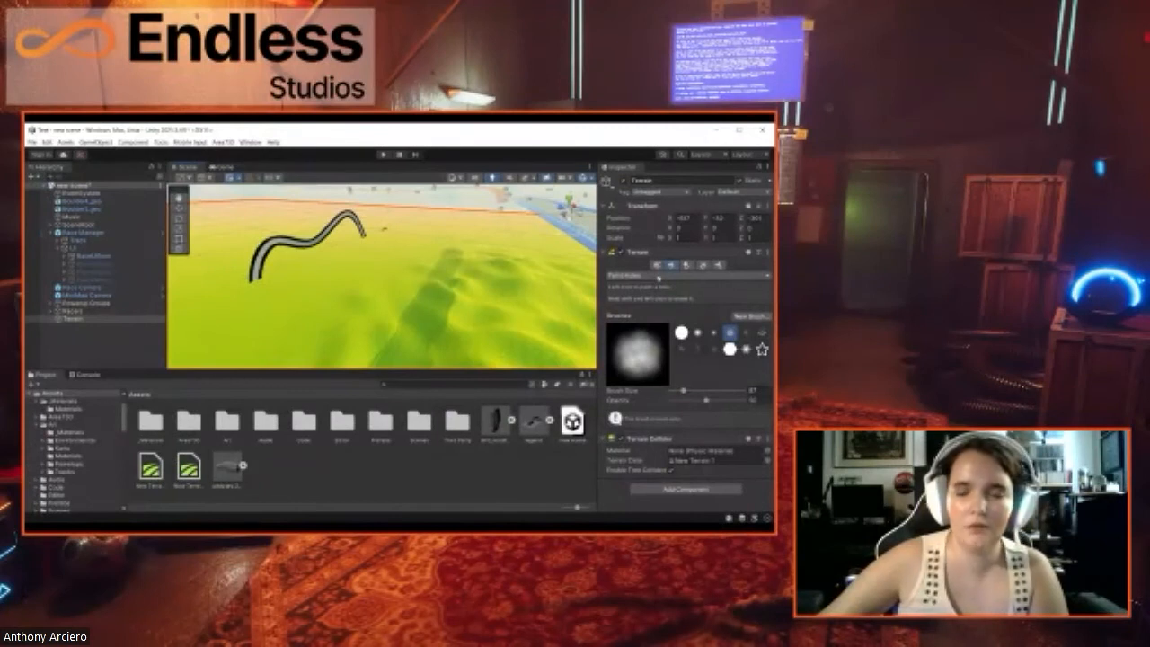
# Step: Examine the Paint Texture and Stamp Terrain options, and return the terrain to Raise or Lower Terrain
pyautogui.click(659, 278)
pyautogui.click(659, 307)
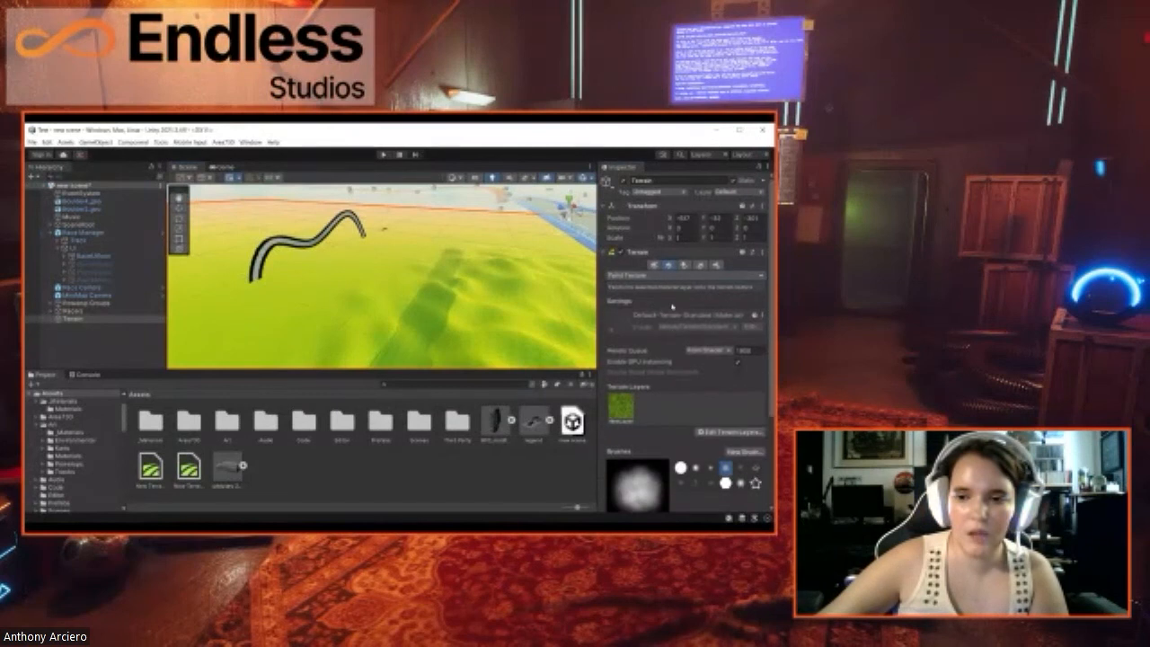
pyautogui.scroll(-2, 671, 307)
pyautogui.scroll(2, 671, 326)
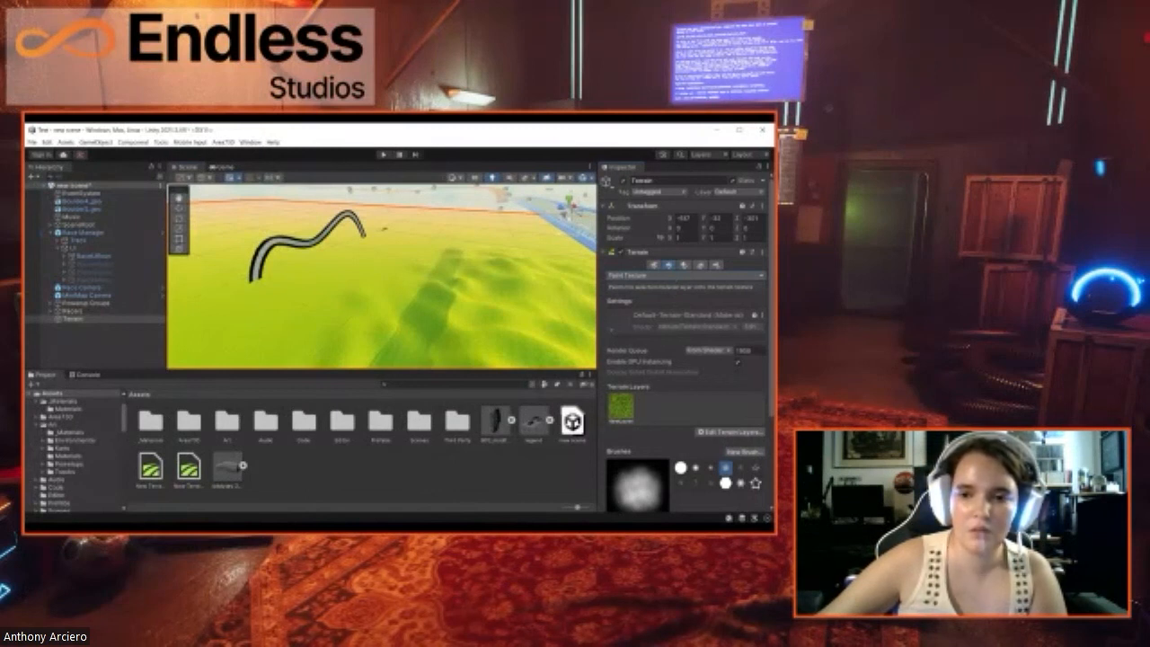
pyautogui.click(663, 333)
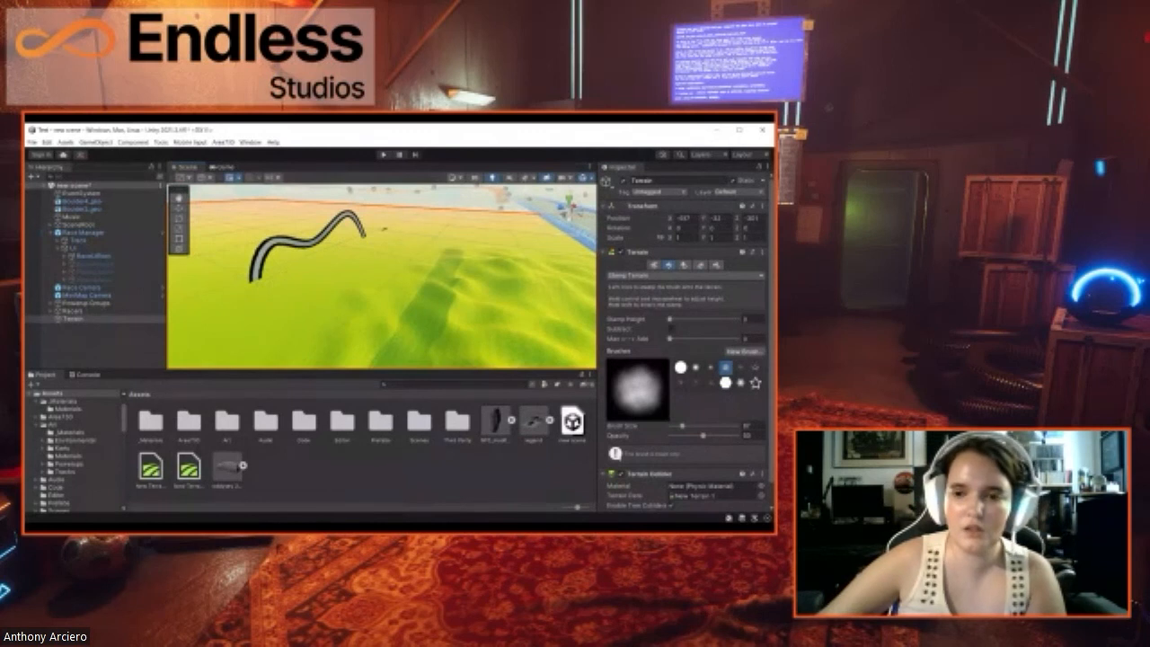
pyautogui.click(662, 287)
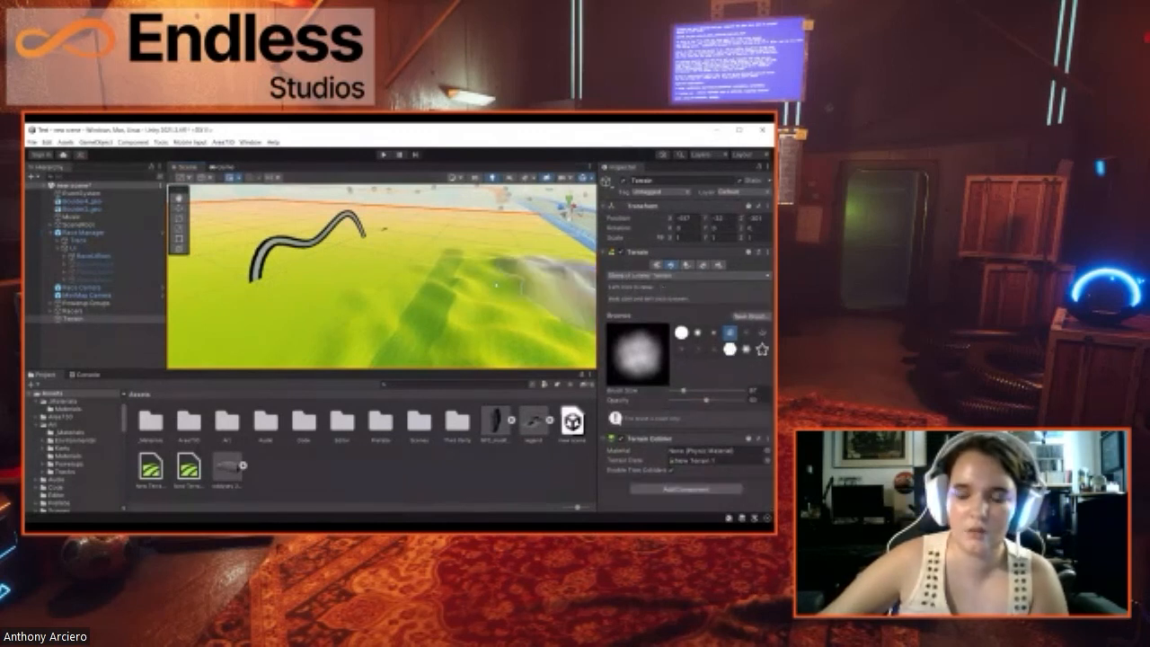
# Step: Try raising the distant ground beside the uphill stretch of track with the cloudy brush, and undo the stroke
pyautogui.moveTo(452, 293); pyautogui.dragTo(555, 275, button='right')
pyautogui.moveTo(482, 298)
pyautogui.mouseDown(button='right')
pyautogui.moveTo(567, 284)
pyautogui.moveTo(471, 286)
pyautogui.moveTo(553, 300)
pyautogui.moveTo(491, 282)
pyautogui.moveTo(498, 275)
pyautogui.mouseUp(button='right')
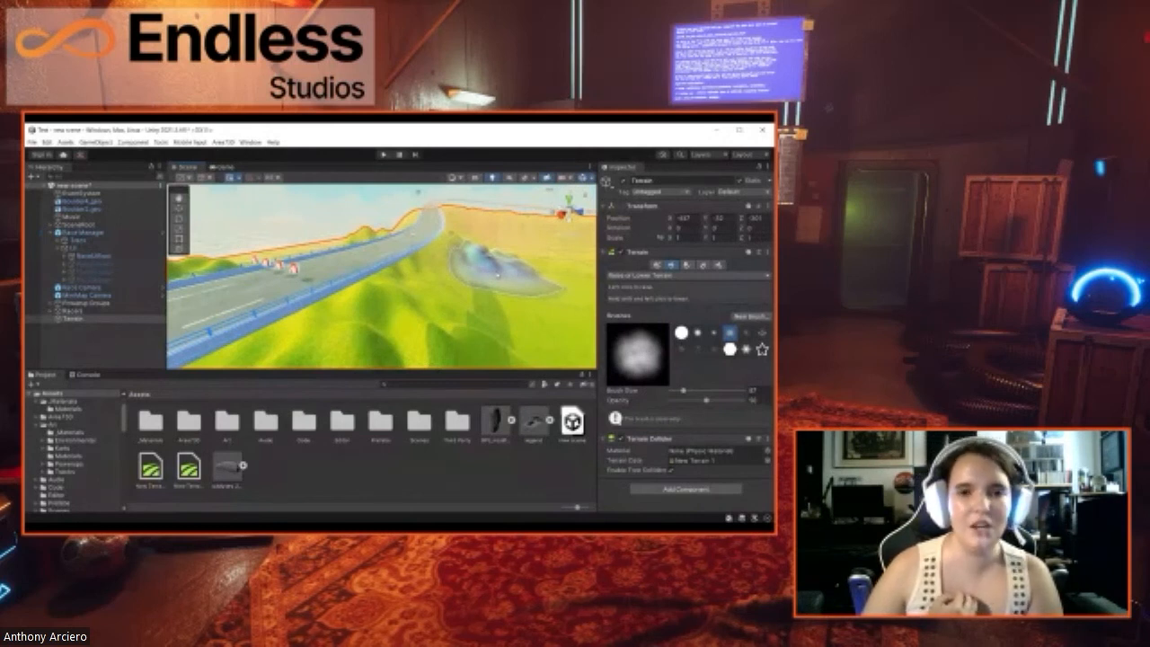
pyautogui.moveTo(498, 275)
pyautogui.mouseDown(button='right')
pyautogui.moveTo(477, 262)
pyautogui.moveTo(477, 226)
pyautogui.mouseUp(button='right')
pyautogui.moveTo(511, 268); pyautogui.dragTo(513, 270)
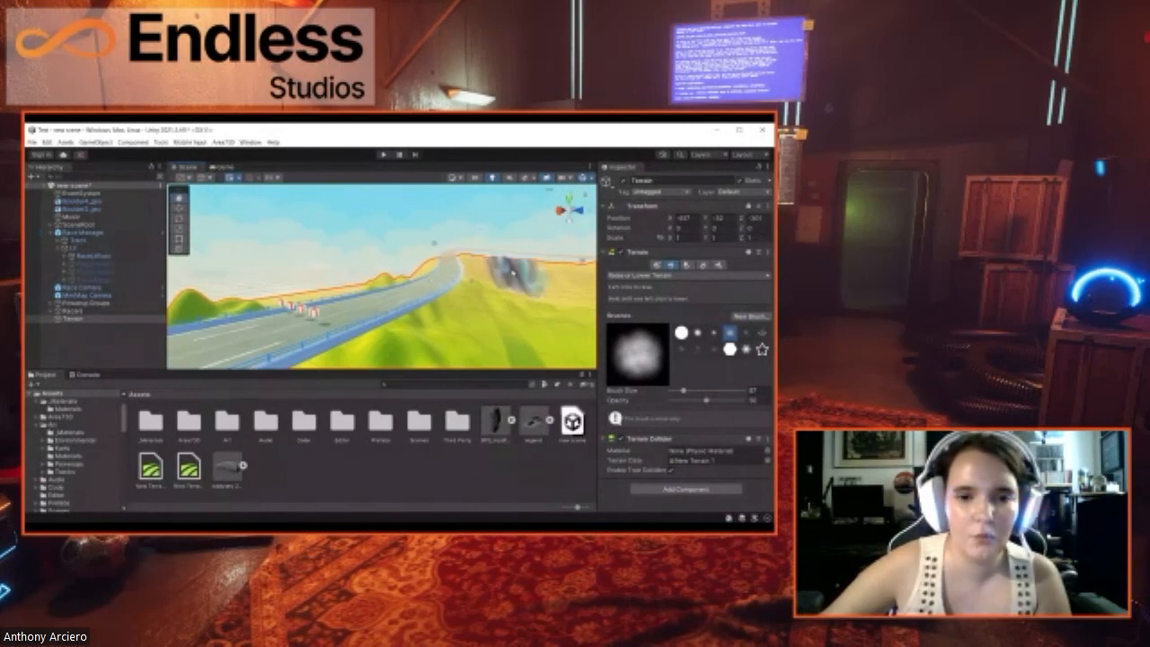
pyautogui.hotkey('ctrl', 'z')
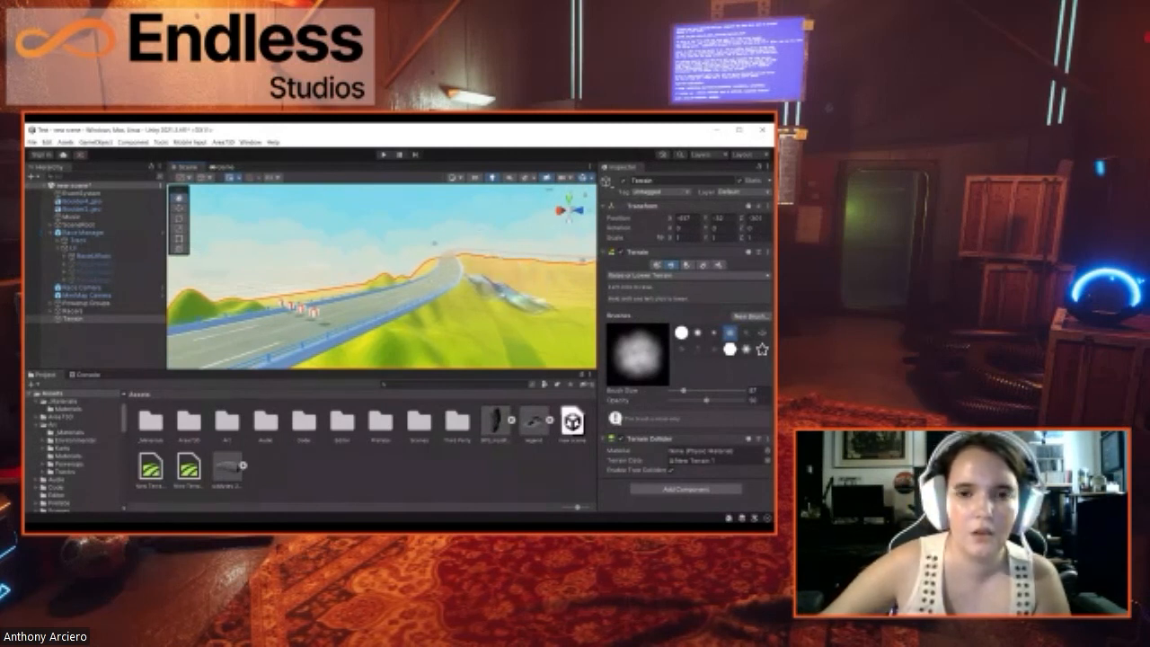
# Step: Raise the ground alongside the uphill stretch of track with the cloudy brush to build up the hillside
pyautogui.moveTo(502, 302); pyautogui.dragTo(501, 304)
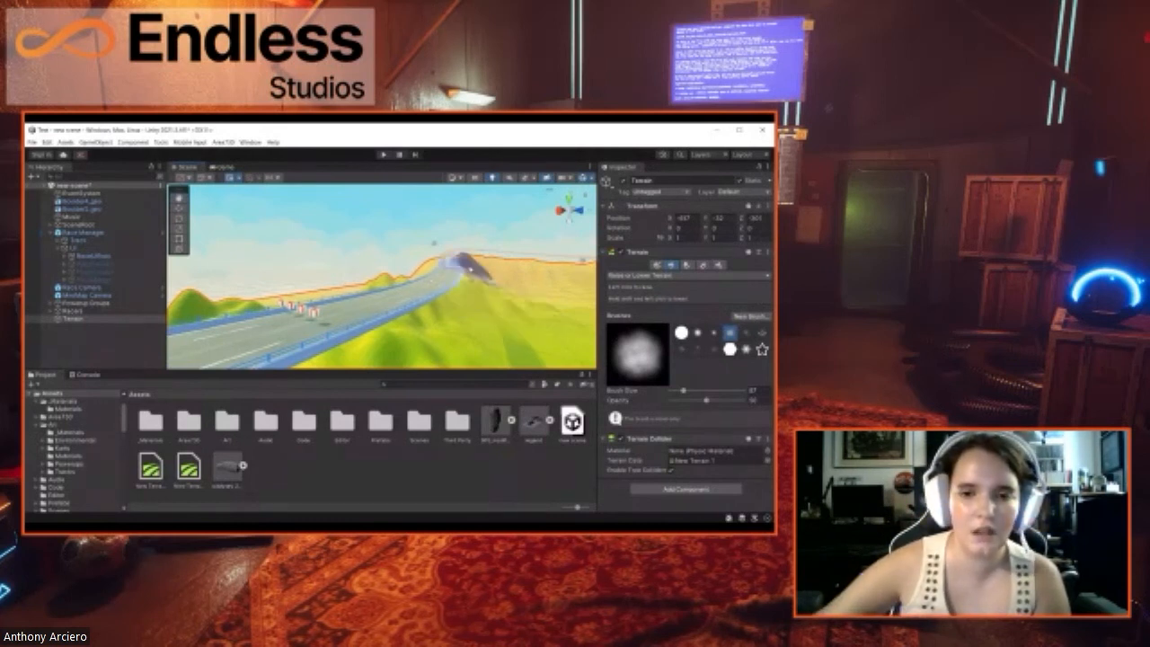
pyautogui.moveTo(479, 246); pyautogui.dragTo(499, 253, button='right')
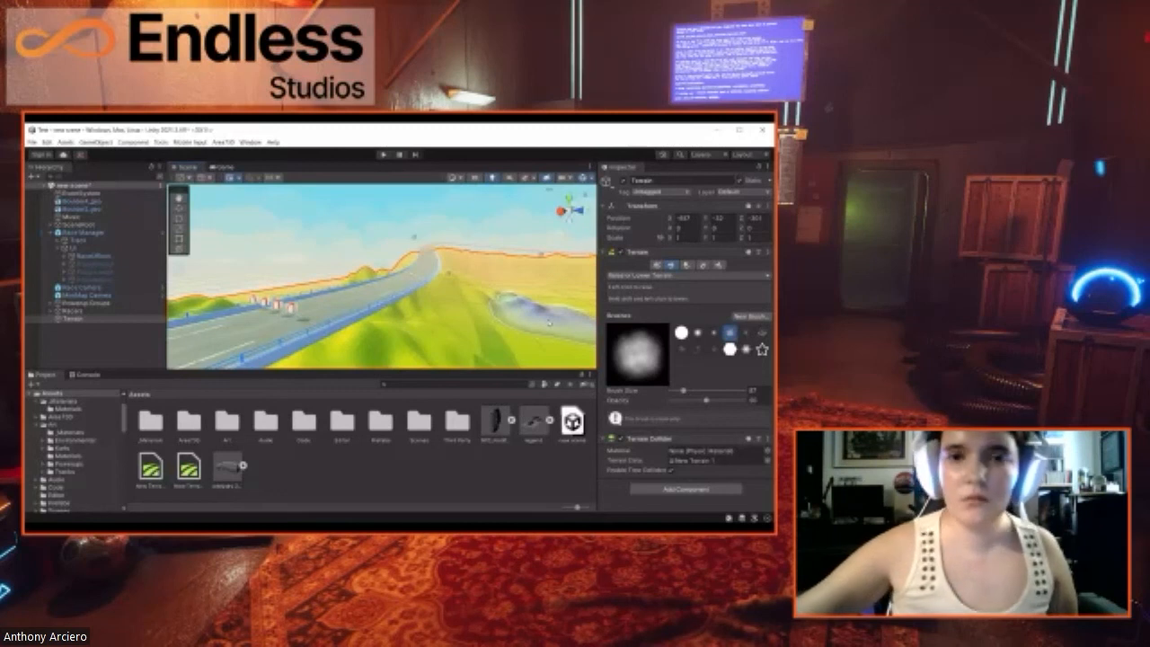
pyautogui.moveTo(550, 321); pyautogui.dragTo(478, 326)
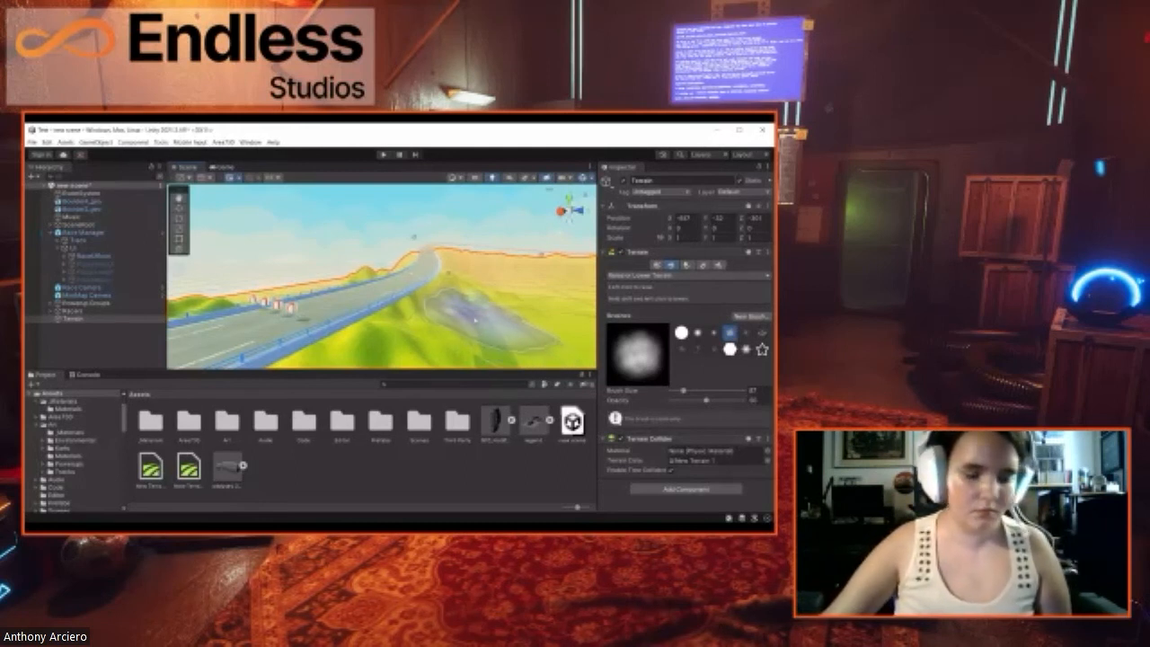
pyautogui.moveTo(476, 319); pyautogui.dragTo(511, 308, button='right')
# Step: Try another stroke on the hillside beside the track, undo it, and raise the ground closer to the track instead
pyautogui.moveTo(489, 318)
pyautogui.mouseDown()
pyautogui.moveTo(493, 309)
pyautogui.moveTo(425, 308)
pyautogui.mouseUp()
pyautogui.hotkey('ctrl', 'z')
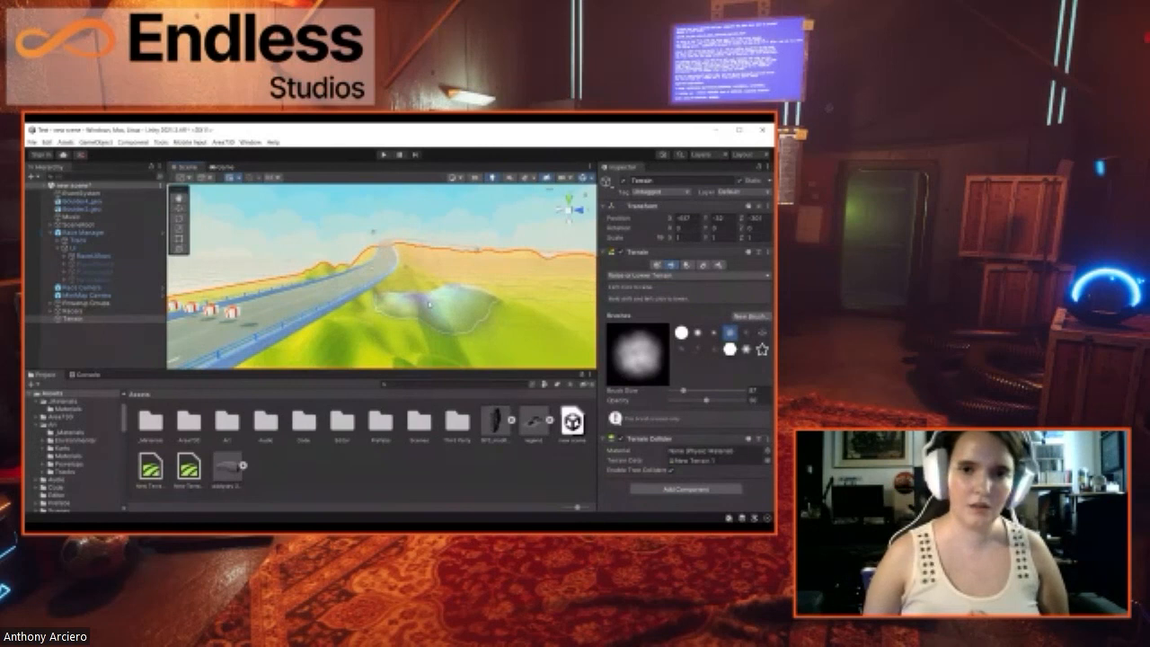
pyautogui.moveTo(430, 306)
pyautogui.mouseDown()
pyautogui.moveTo(449, 311)
pyautogui.moveTo(422, 283)
pyautogui.mouseUp()
pyautogui.press('w')
pyautogui.moveTo(431, 283)
pyautogui.mouseDown(button='right')
pyautogui.moveTo(476, 268)
pyautogui.moveTo(477, 254)
pyautogui.moveTo(461, 262)
pyautogui.mouseUp(button='right')
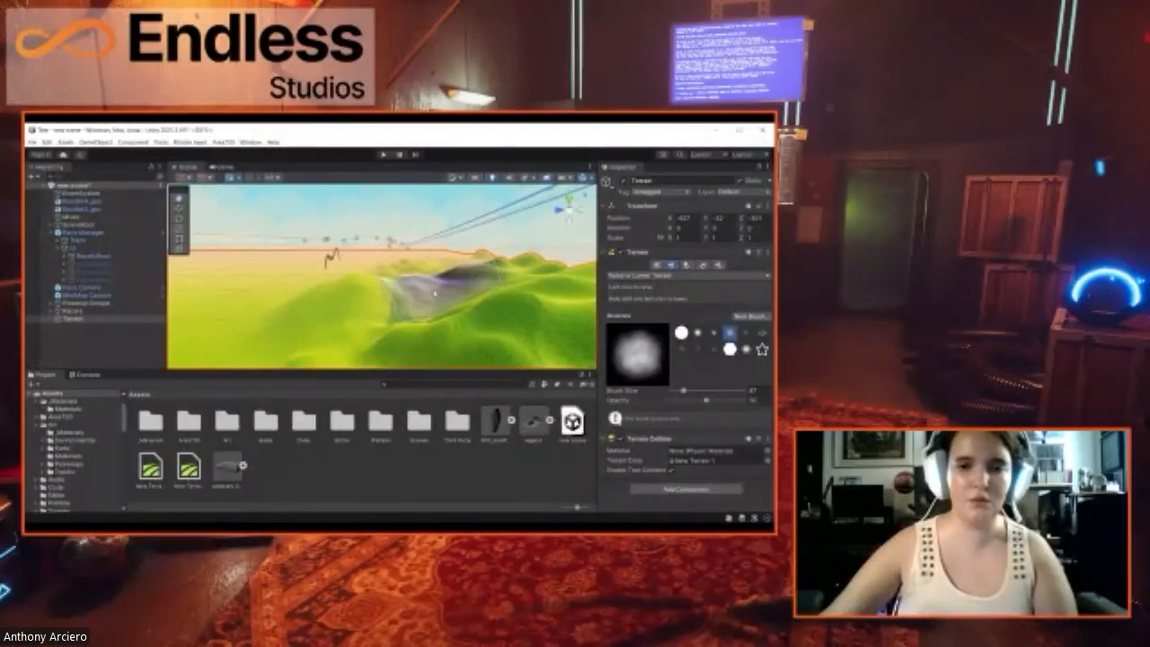